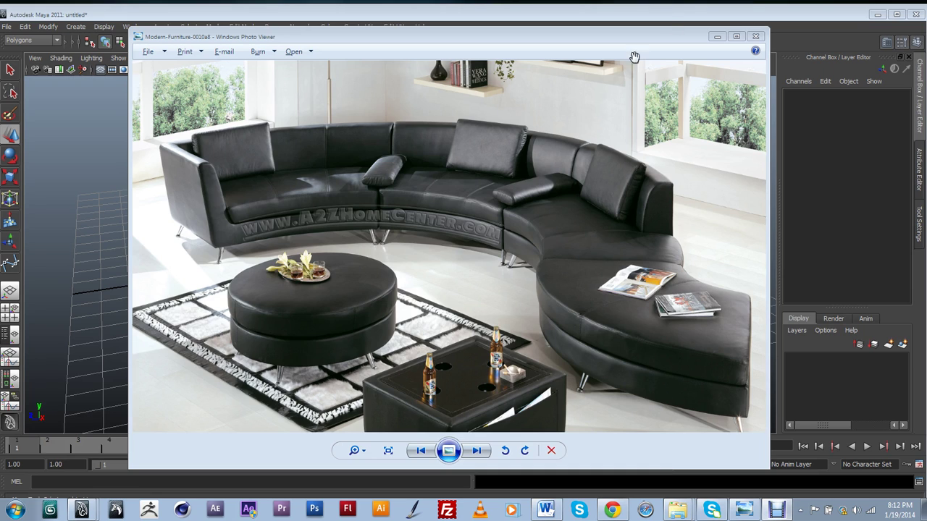
# - Minimize the sofa reference photo and draw a polygon cube about 7.05 × 2.03 × 2.05 units at the grid's far corner
pyautogui.click(230, 187)
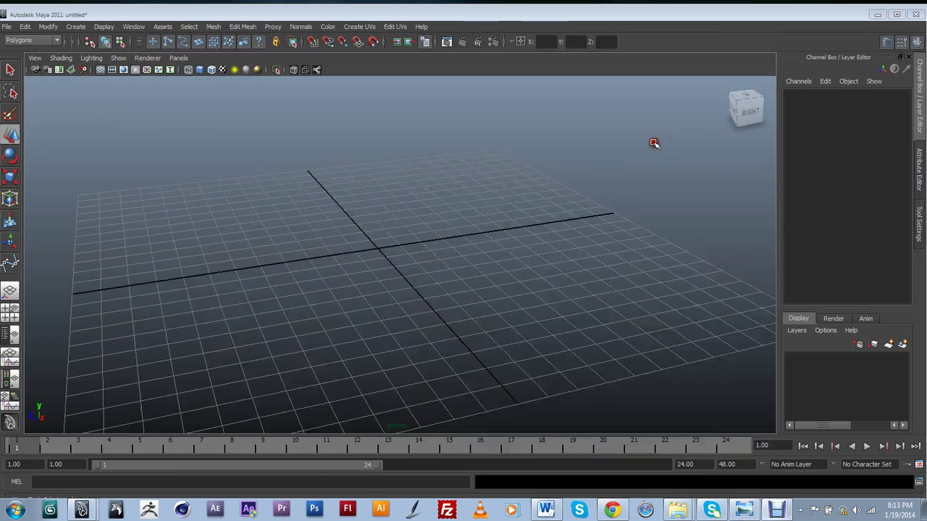
pyautogui.click(717, 36)
pyautogui.keyDown('alt'); pyautogui.moveTo(409, 234); pyautogui.dragTo(345, 238); pyautogui.keyUp('alt')
pyautogui.scroll(-5, 375, 250)
pyautogui.scroll(3, 343, 254)
pyautogui.click(381, 248)
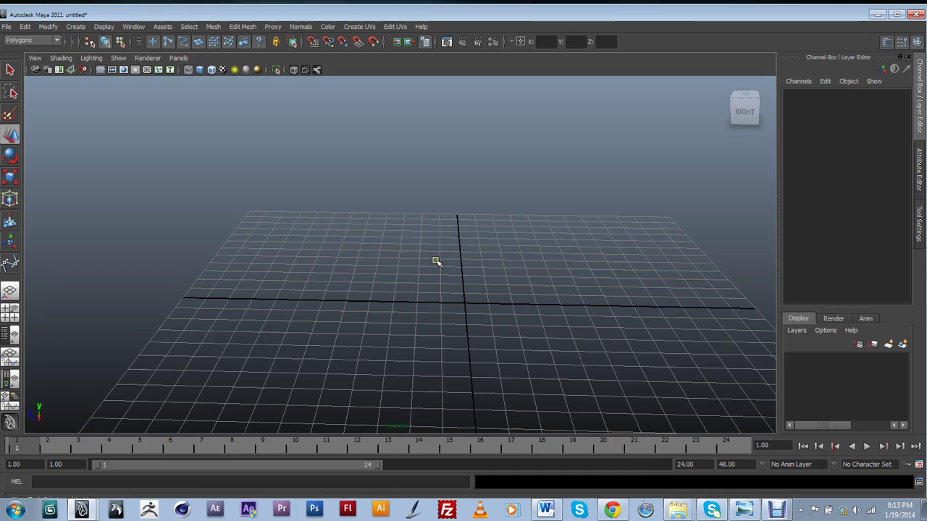
pyautogui.click(432, 260)
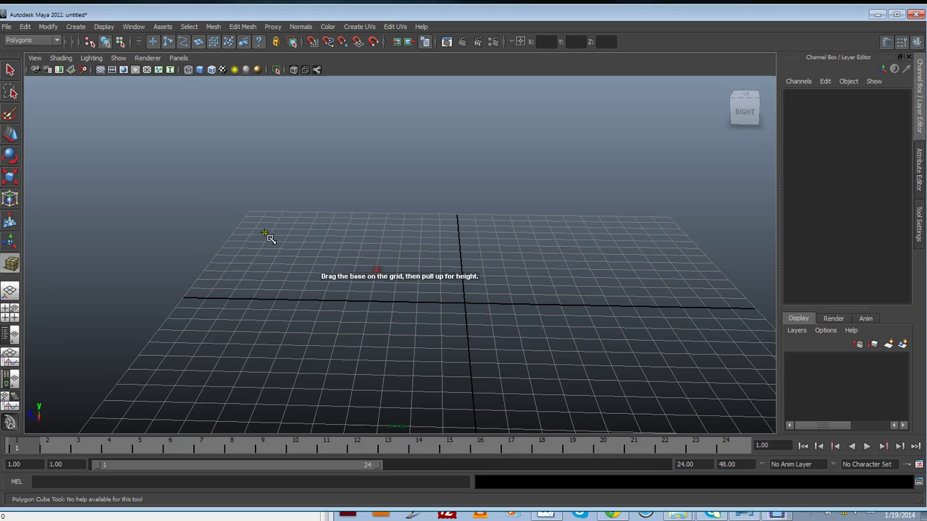
pyautogui.keyDown('alt'); pyautogui.moveTo(253, 236); pyautogui.dragTo(280, 254); pyautogui.keyUp('alt')
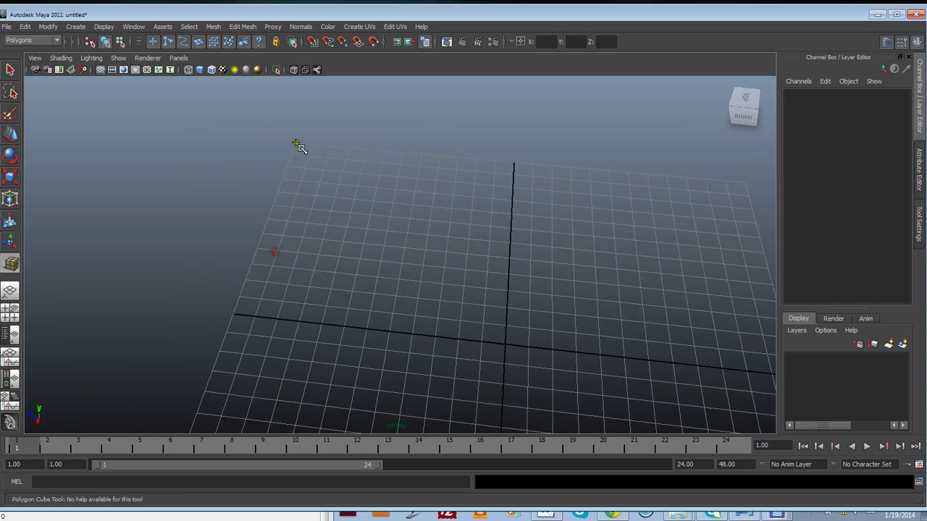
pyautogui.moveTo(293, 143)
pyautogui.mouseDown()
pyautogui.moveTo(283, 199)
pyautogui.moveTo(314, 229)
pyautogui.moveTo(304, 244)
pyautogui.moveTo(297, 156)
pyautogui.mouseUp()
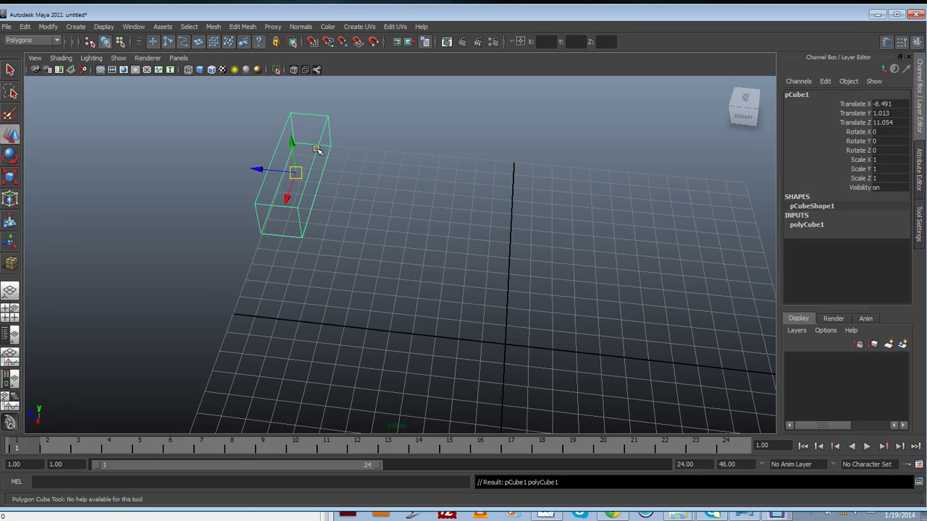
# - Activate the Move tool and show the box in smooth shaded display
pyautogui.keyDown('alt'); pyautogui.moveTo(373, 222); pyautogui.dragTo(356, 287); pyautogui.keyUp('alt')
pyautogui.press('w')
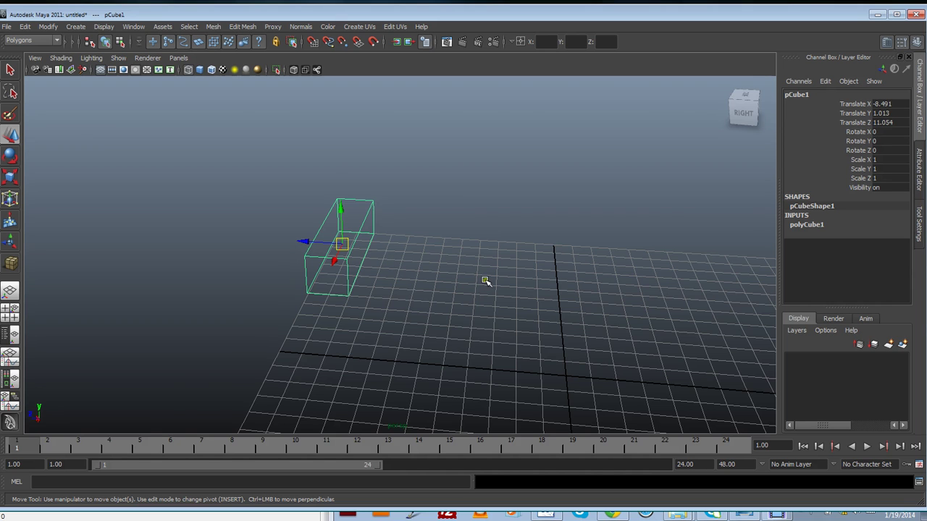
pyautogui.keyDown('alt'); pyautogui.moveTo(484, 282); pyautogui.dragTo(254, 244); pyautogui.keyUp('alt')
pyautogui.press('5')
pyautogui.scroll(5, 339, 253)
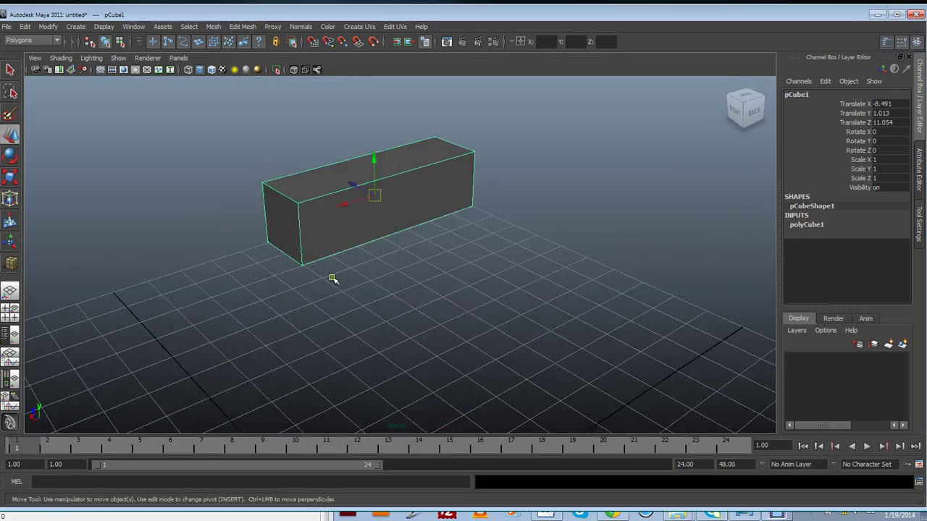
pyautogui.keyDown('alt'); pyautogui.moveTo(480, 272); pyautogui.dragTo(492, 310, button='middle'); pyautogui.keyUp('alt')
# - Set the box's depth to 1 in its polyCube1 construction inputs
pyautogui.click(804, 225)
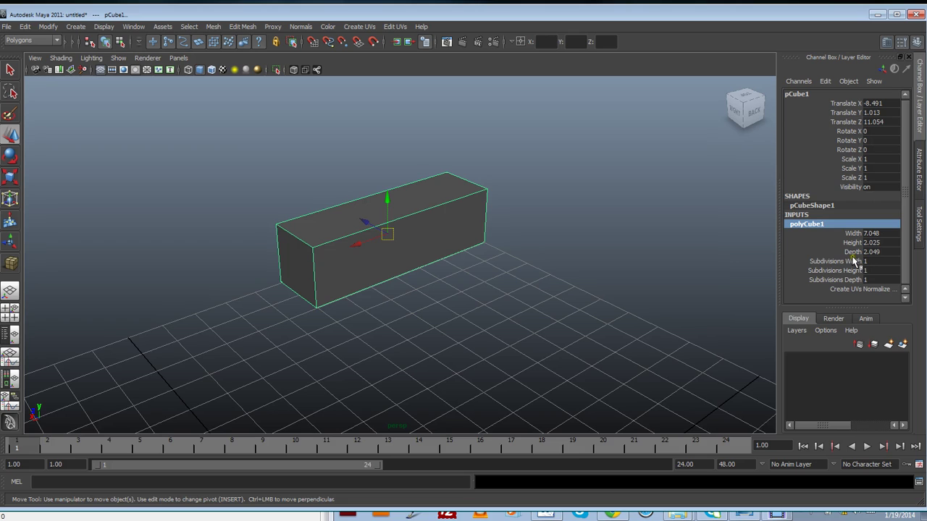
pyautogui.click(853, 252)
pyautogui.moveTo(678, 246)
pyautogui.mouseDown(button='middle')
pyautogui.moveTo(654, 247)
pyautogui.moveTo(671, 246)
pyautogui.mouseUp(button='middle')
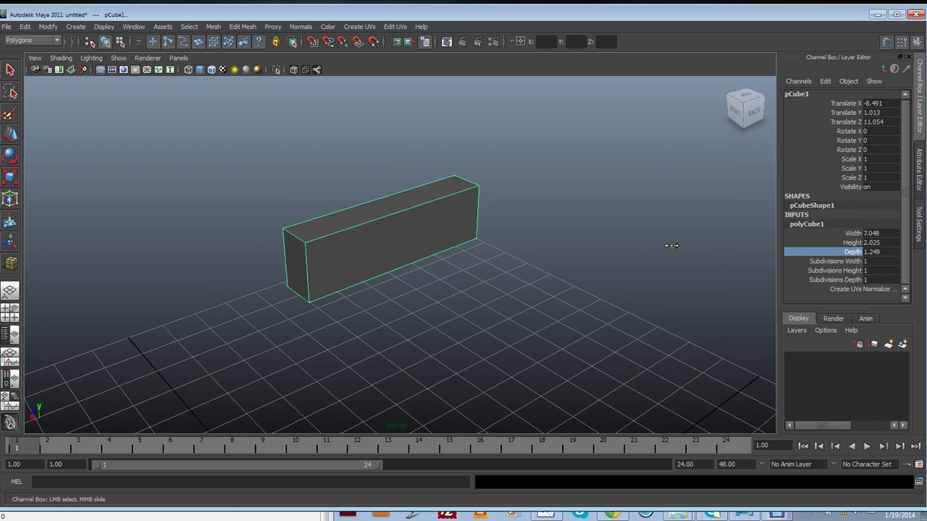
pyautogui.click(875, 253)
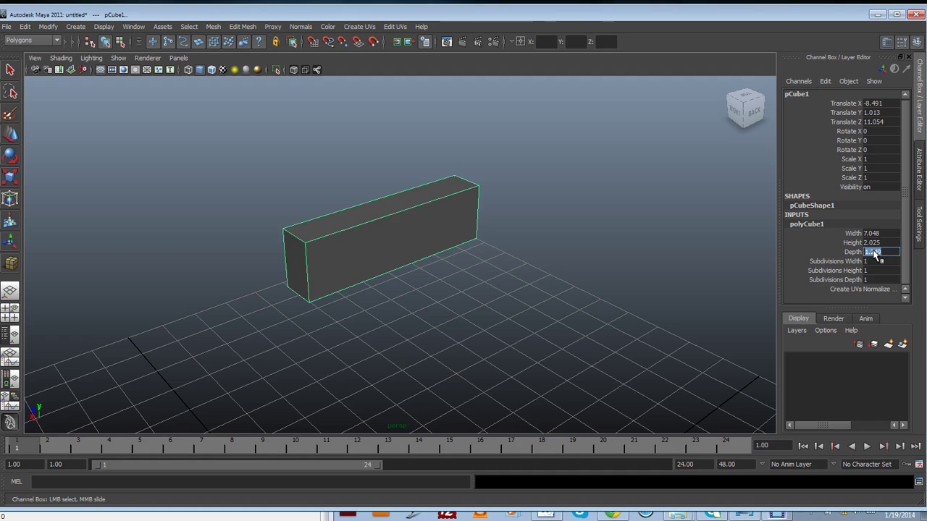
pyautogui.write('1')
pyautogui.press('Return')
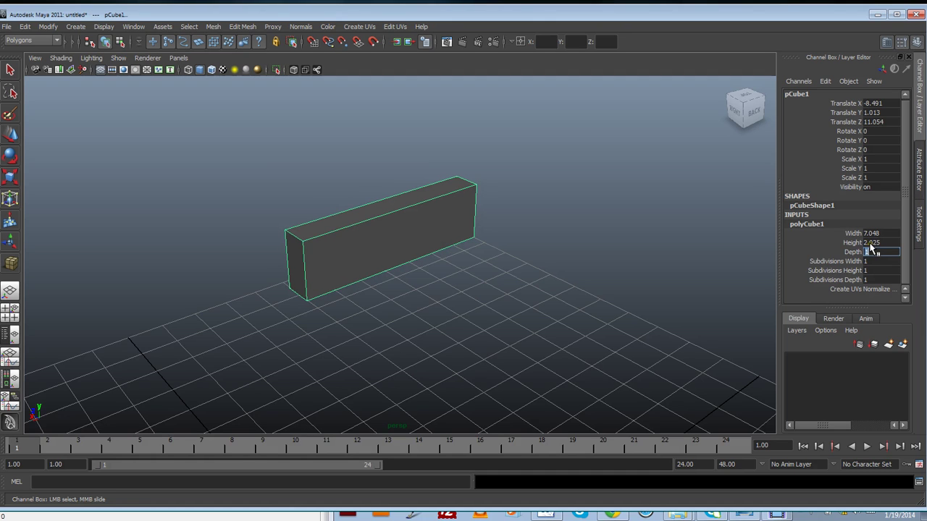
# - Set the box's height to 1.5 and its width to 3
pyautogui.click(849, 244)
pyautogui.moveTo(689, 234); pyautogui.dragTo(687, 234, button='middle')
pyautogui.click(878, 243)
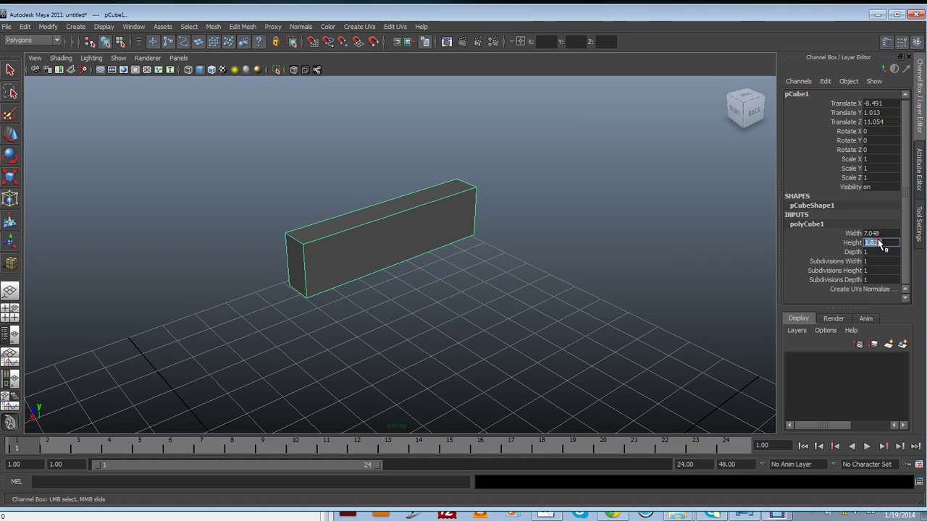
pyautogui.write('1.5')
pyautogui.press('Return')
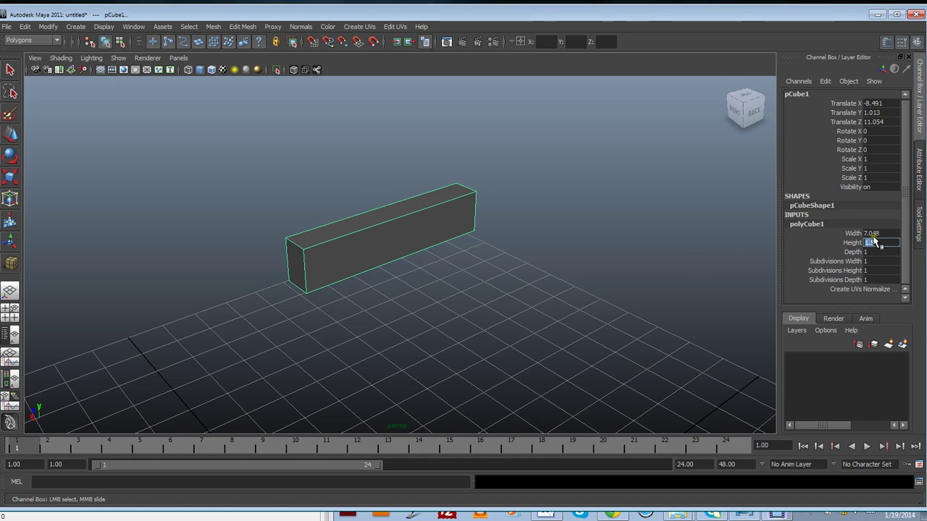
pyautogui.click(875, 233)
pyautogui.write('3')
pyautogui.press('Return')
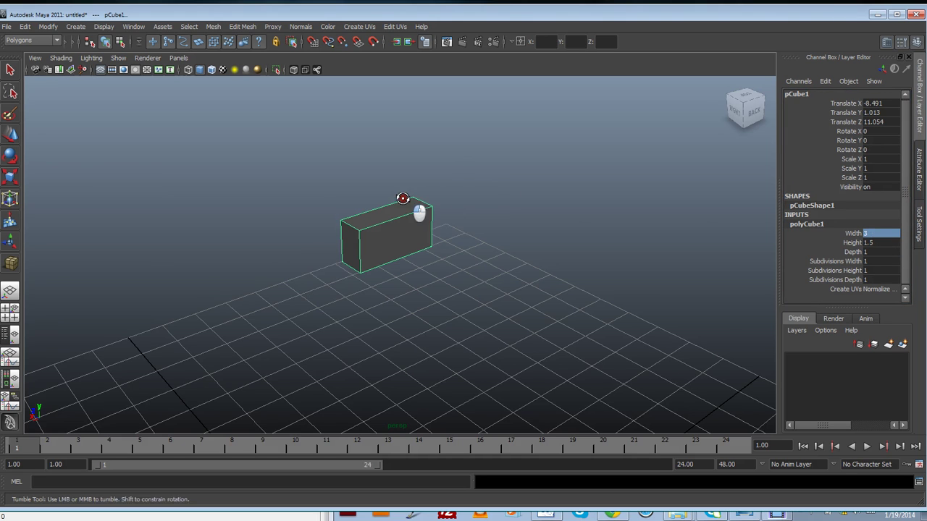
# - Set the box's width to 4 and reselect the box in the viewport
pyautogui.keyDown('alt'); pyautogui.moveTo(418, 207); pyautogui.dragTo(525, 281); pyautogui.keyUp('alt')
pyautogui.scroll(1, 525, 281)
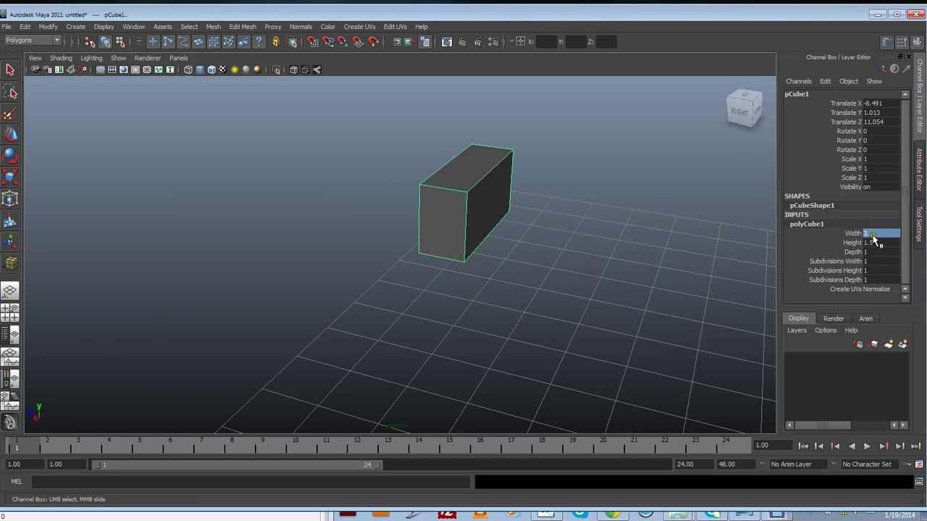
pyautogui.click(871, 234)
pyautogui.write('4')
pyautogui.press('Return')
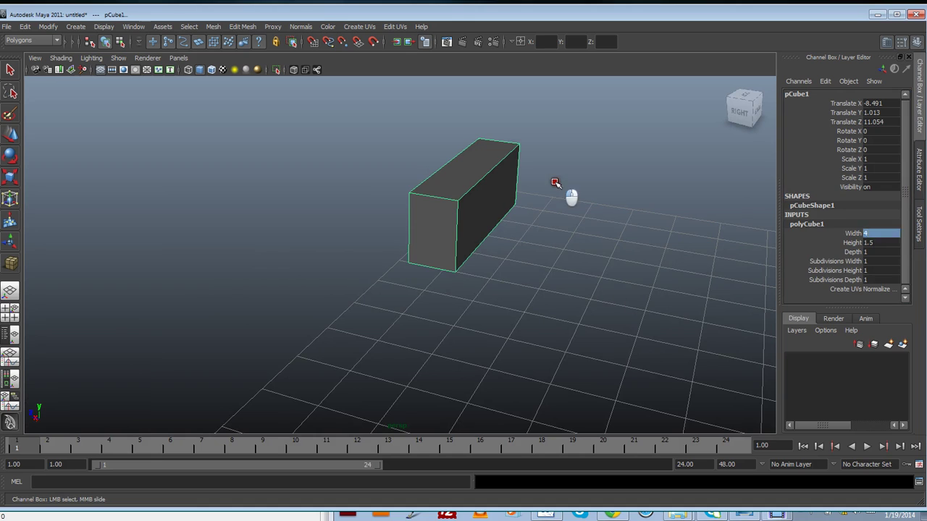
pyautogui.click(554, 182)
pyautogui.keyDown('alt'); pyautogui.moveTo(483, 208); pyautogui.dragTo(485, 209); pyautogui.keyUp('alt')
pyautogui.click(485, 209)
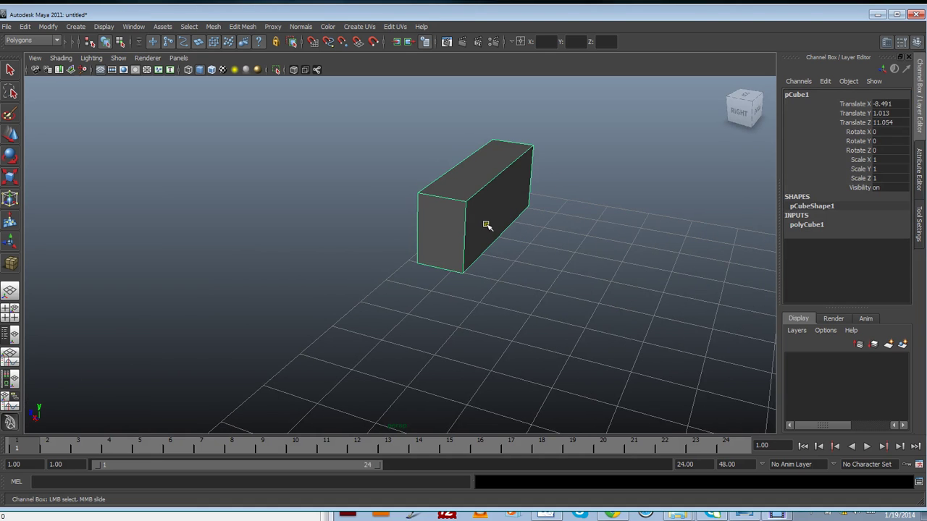
# - Set the box's height to 1 and deselect it
pyautogui.scroll(-3, 513, 222)
pyautogui.click(814, 223)
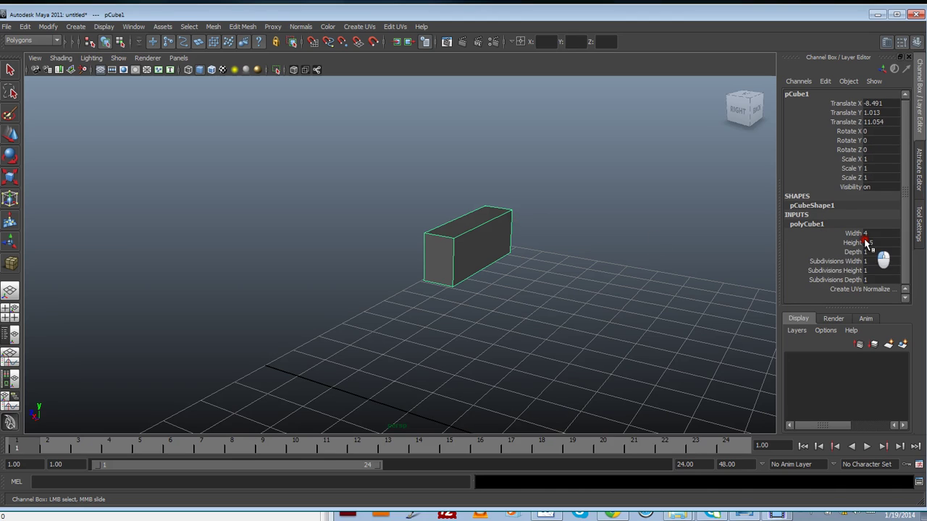
pyautogui.doubleClick(868, 243)
pyautogui.write('1')
pyautogui.press('Return')
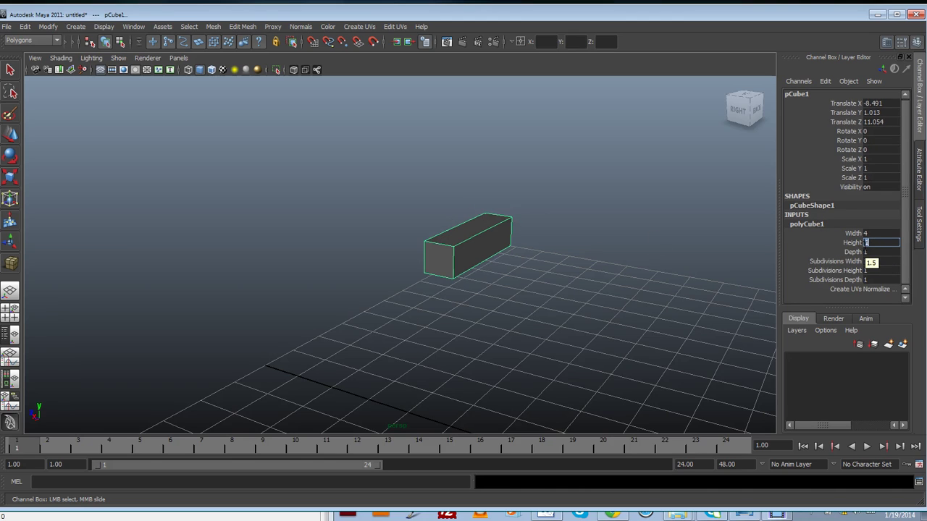
pyautogui.click(529, 286)
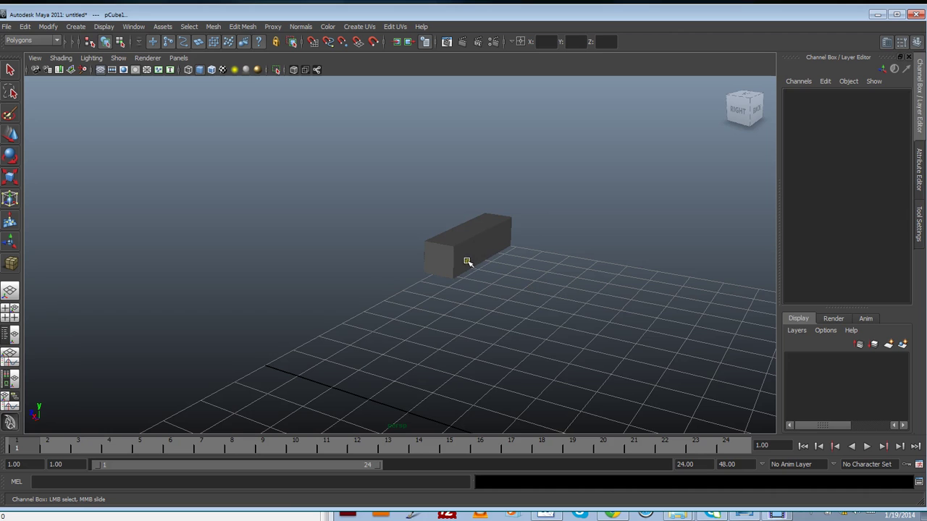
# - Select the box and show it in the top view with plenty of grid around it
pyautogui.click(467, 262)
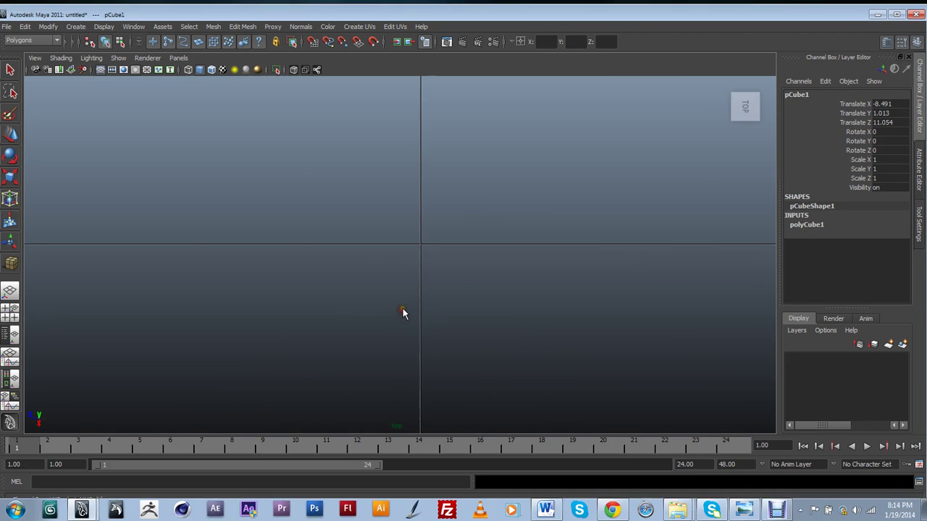
pyautogui.scroll(-5, 404, 307)
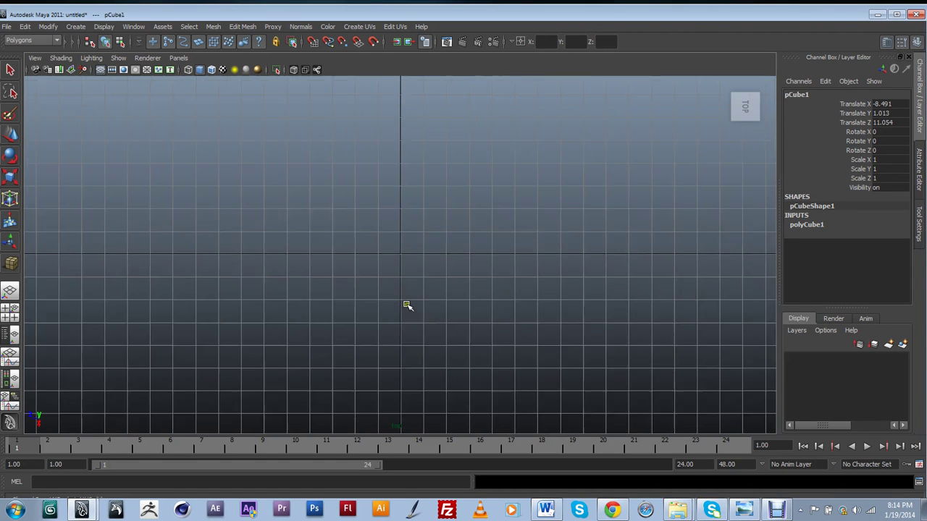
pyautogui.scroll(-6, 407, 306)
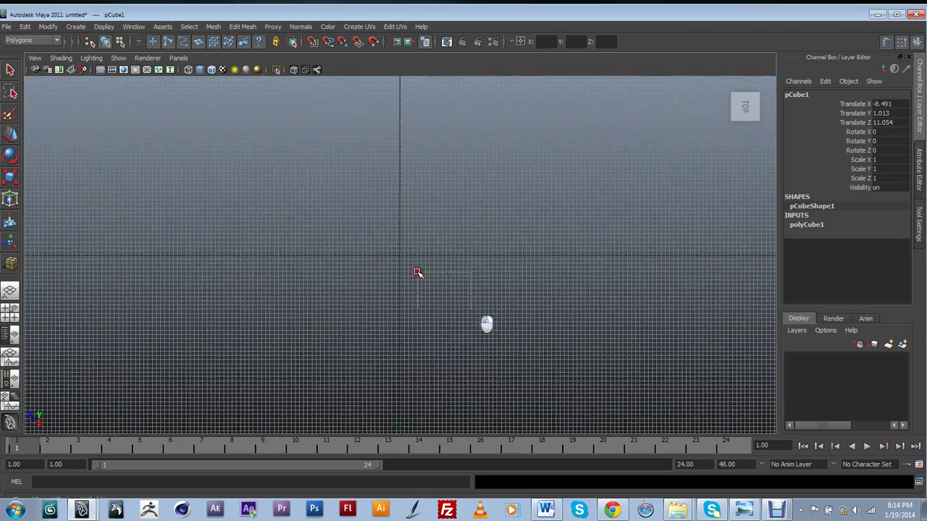
pyautogui.moveTo(417, 273); pyautogui.dragTo(412, 269)
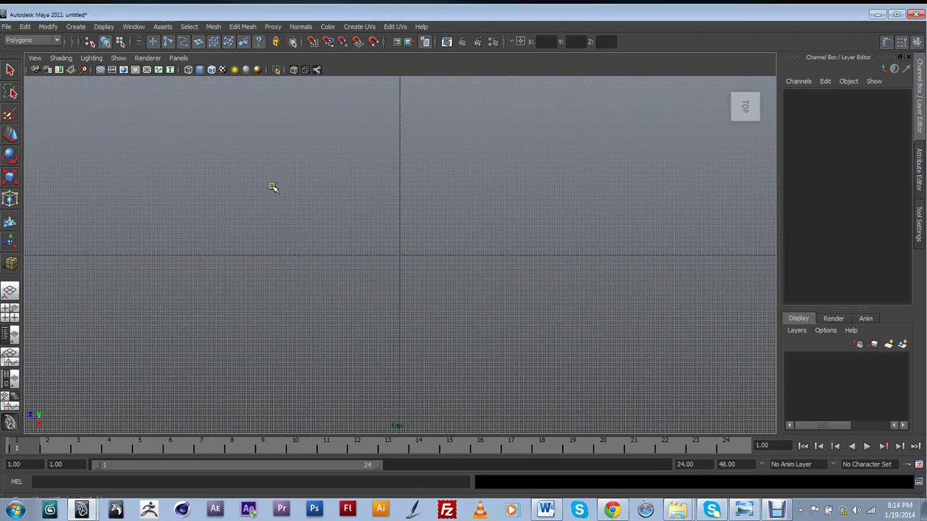
pyautogui.scroll(6, 269, 186)
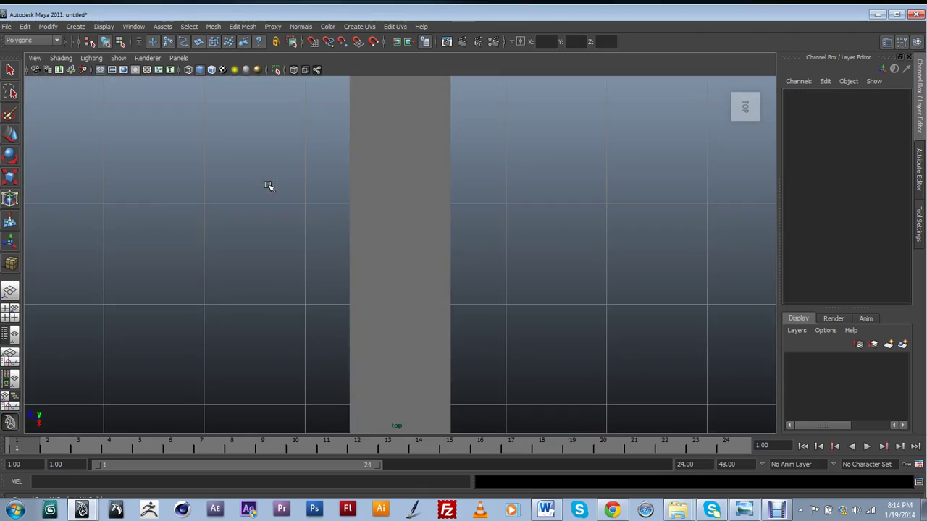
pyautogui.click(403, 223)
pyautogui.scroll(-6, 403, 226)
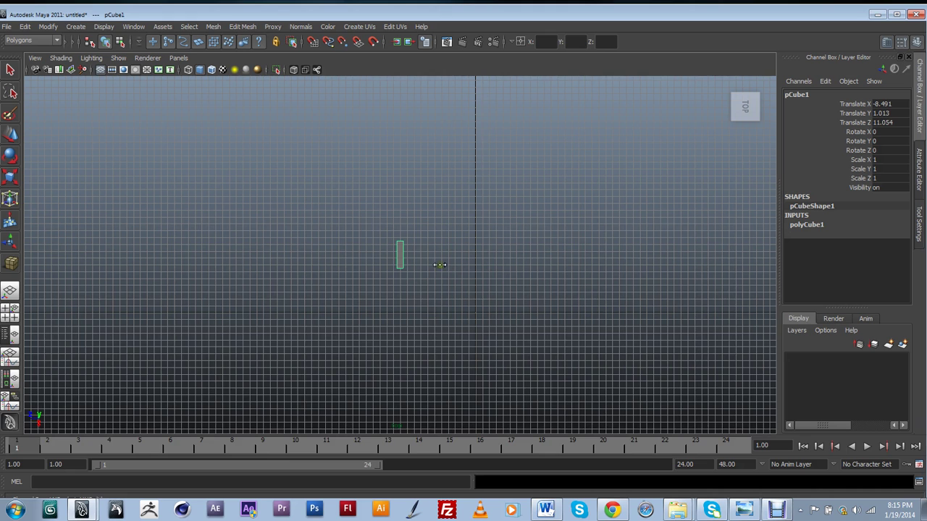
pyautogui.scroll(2, 417, 256)
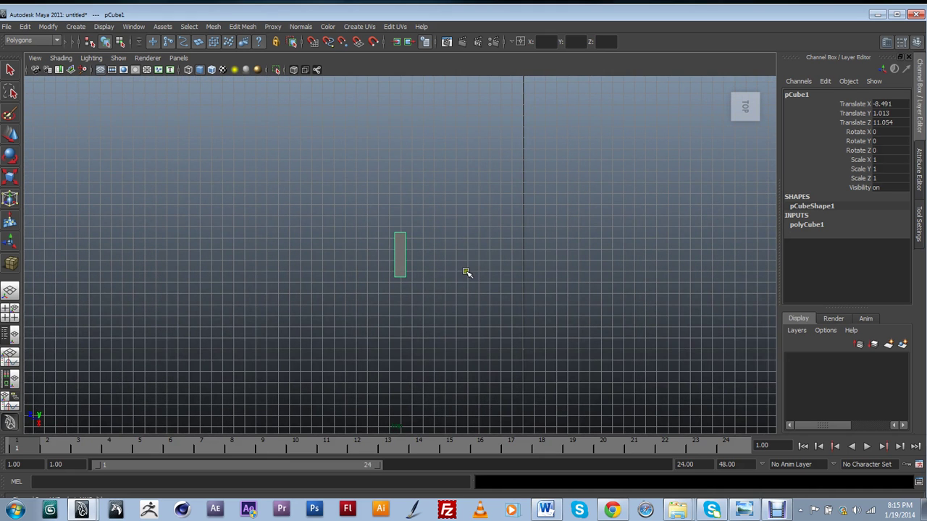
pyautogui.scroll(2, 467, 272)
pyautogui.scroll(1, 467, 273)
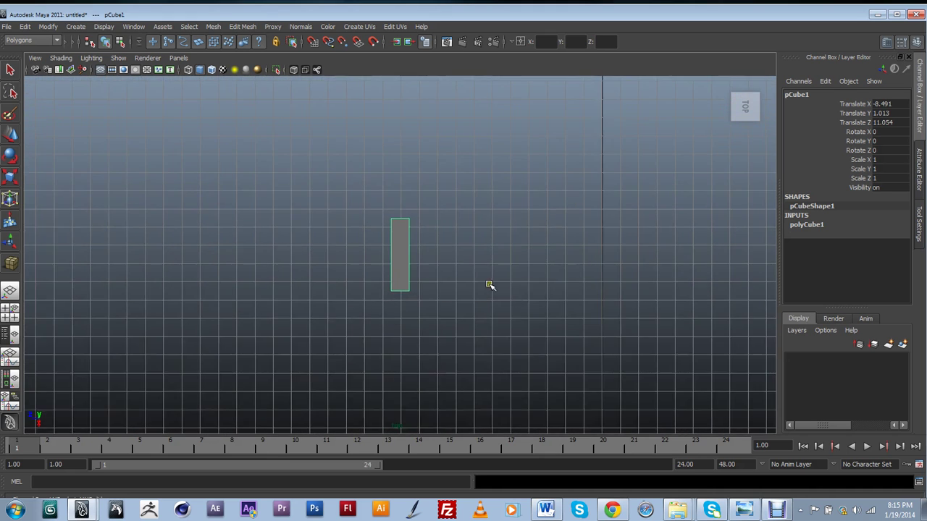
pyautogui.scroll(-3, 479, 279)
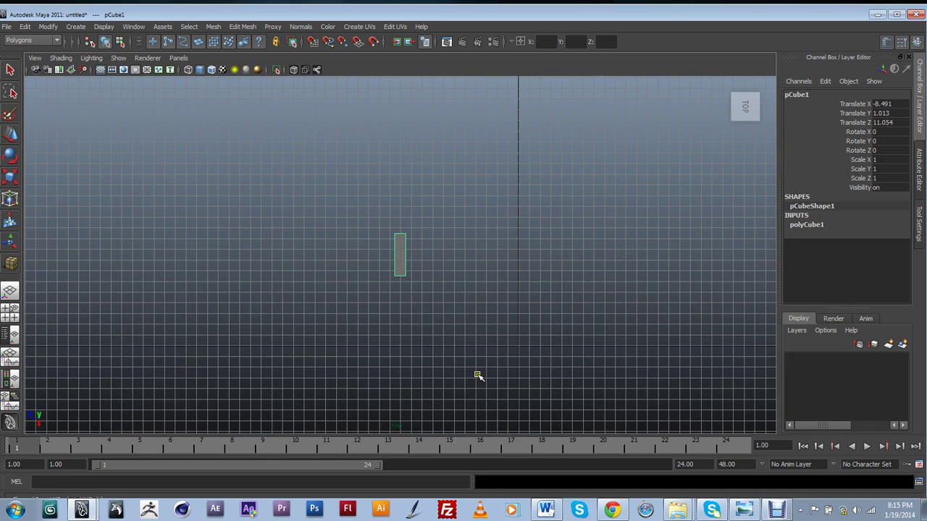
# - Check the sofa reference photo, then draw a four-point S-shaped Bezier curve starting at the middle of the box's long inner side
pyautogui.click(744, 510)
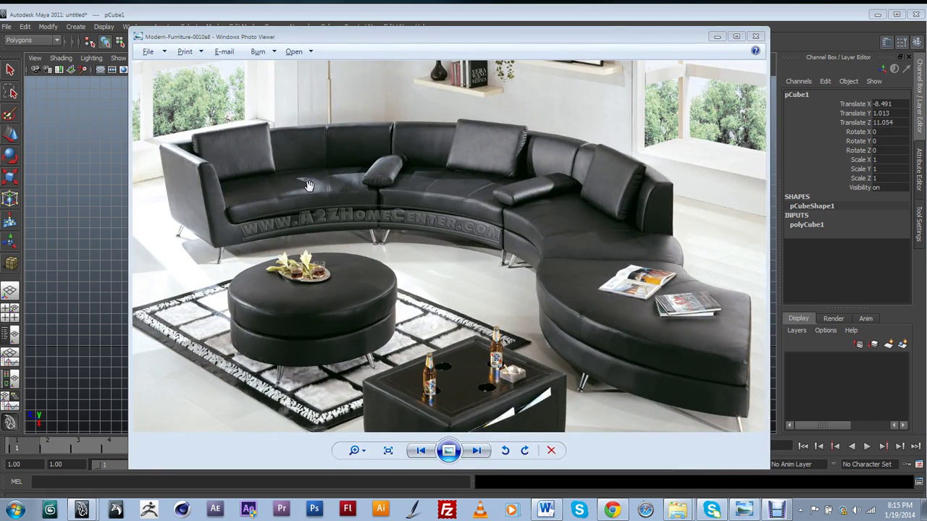
pyautogui.click(716, 36)
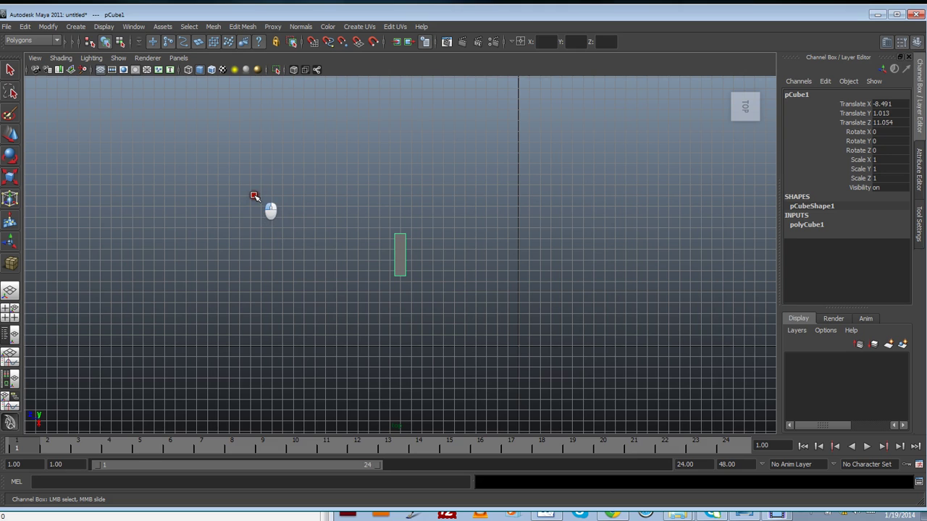
pyautogui.click(258, 194)
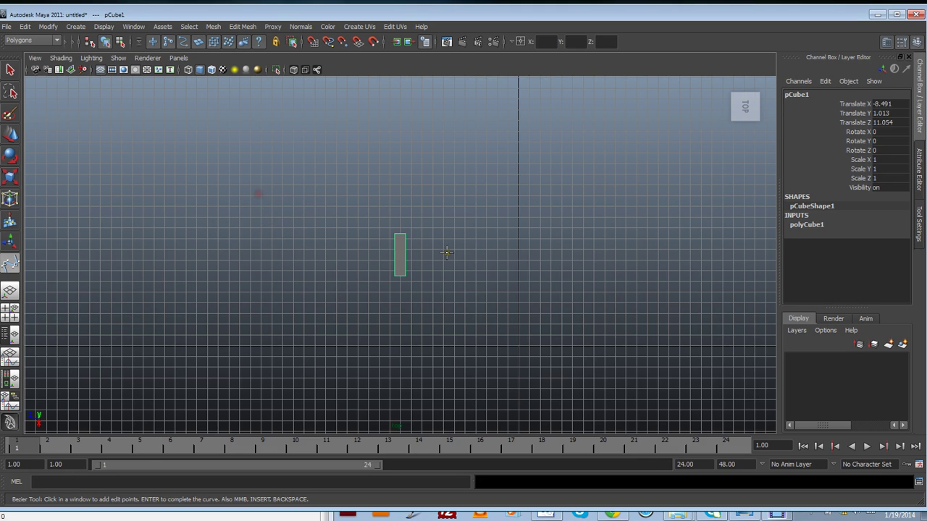
pyautogui.keyDown('alt'); pyautogui.moveTo(450, 259); pyautogui.dragTo(354, 234, button='middle'); pyautogui.keyUp('alt')
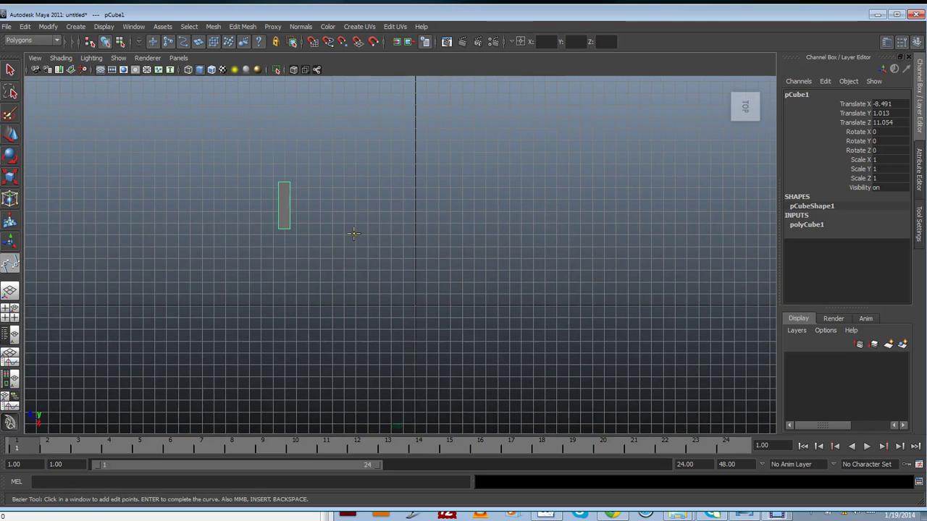
pyautogui.click(290, 204)
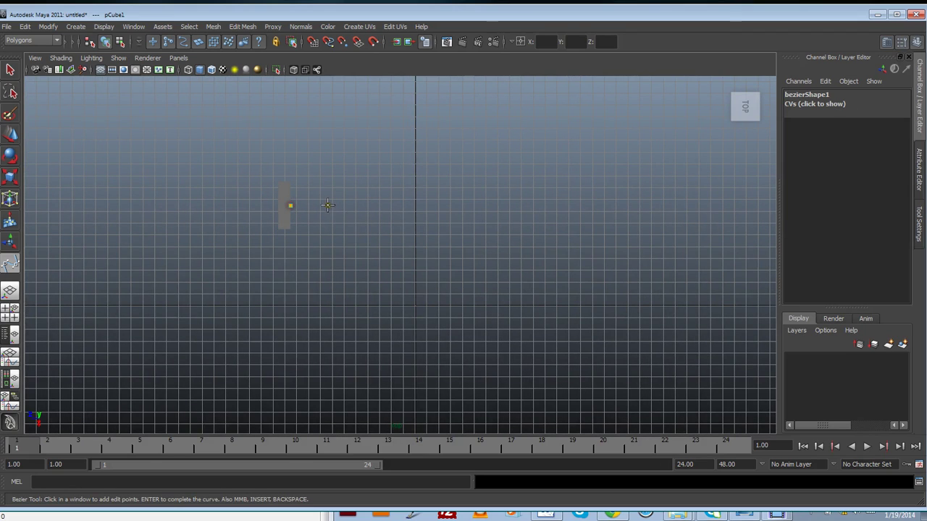
pyautogui.moveTo(378, 221); pyautogui.dragTo(413, 277)
pyautogui.moveTo(388, 338); pyautogui.dragTo(408, 370)
pyautogui.click(485, 353)
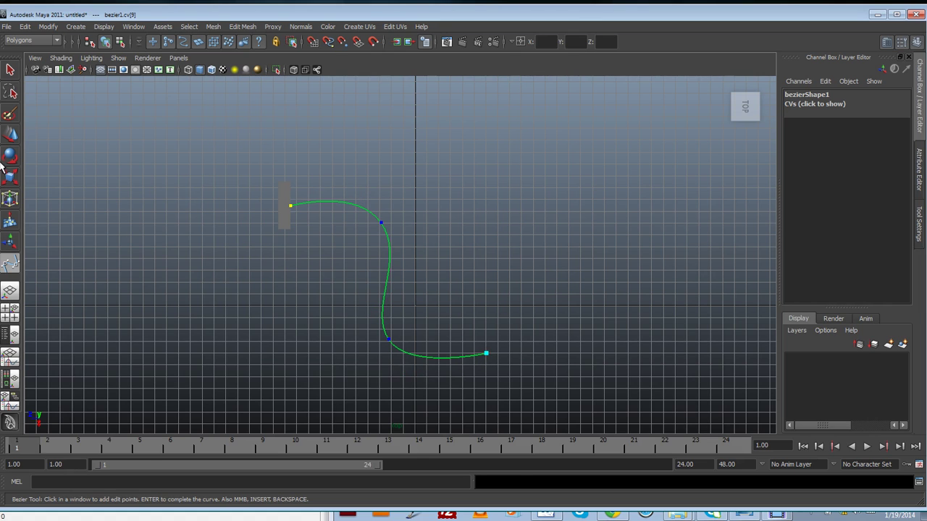
# - Switch the curve to control-vertex editing, then shift its two bend anchors and its start point slightly to refine the S shape
pyautogui.click(10, 135)
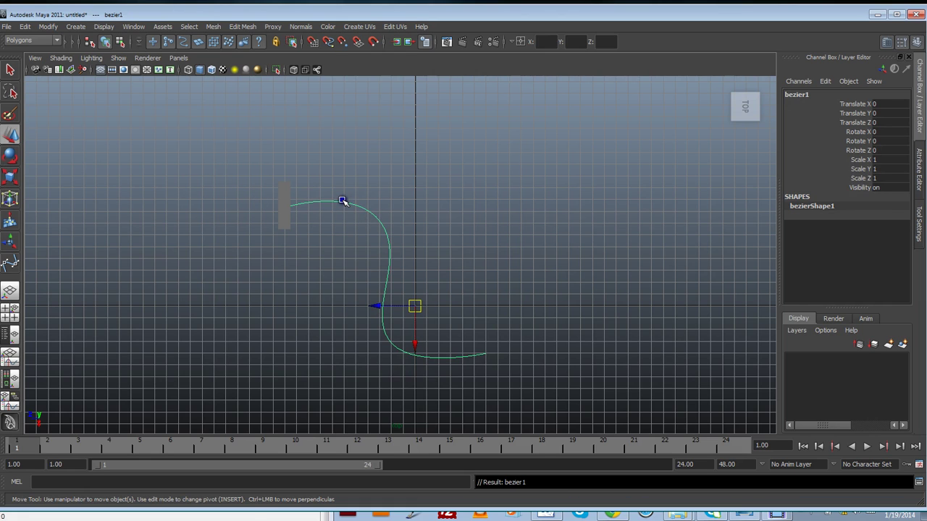
pyautogui.moveTo(342, 199); pyautogui.dragTo(315, 201, button='right')
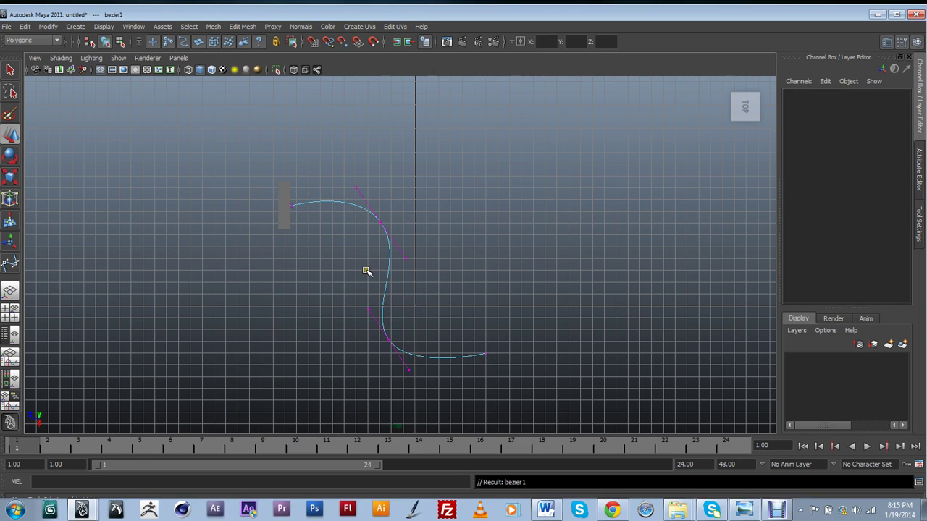
pyautogui.moveTo(367, 268); pyautogui.dragTo(386, 203)
pyautogui.moveTo(379, 230)
pyautogui.mouseDown(button='middle')
pyautogui.moveTo(369, 218)
pyautogui.moveTo(369, 232)
pyautogui.mouseUp(button='middle')
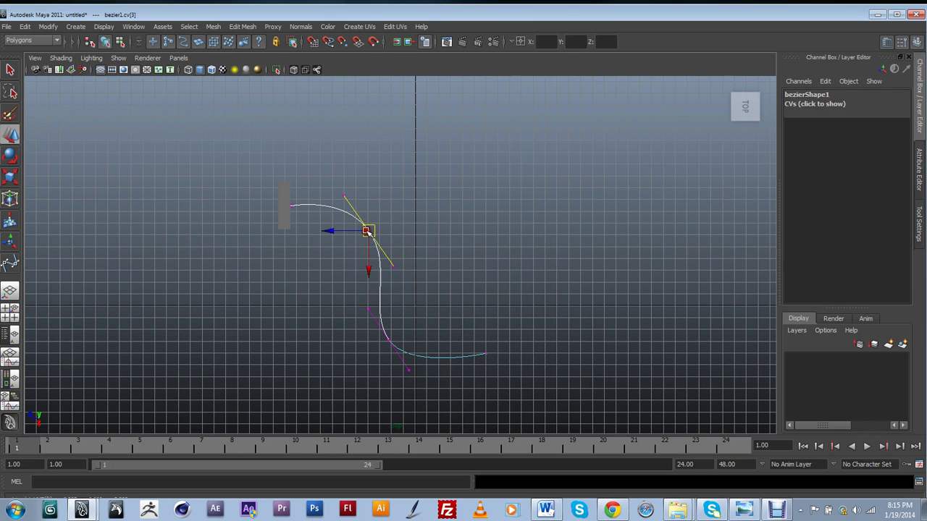
pyautogui.click(290, 209)
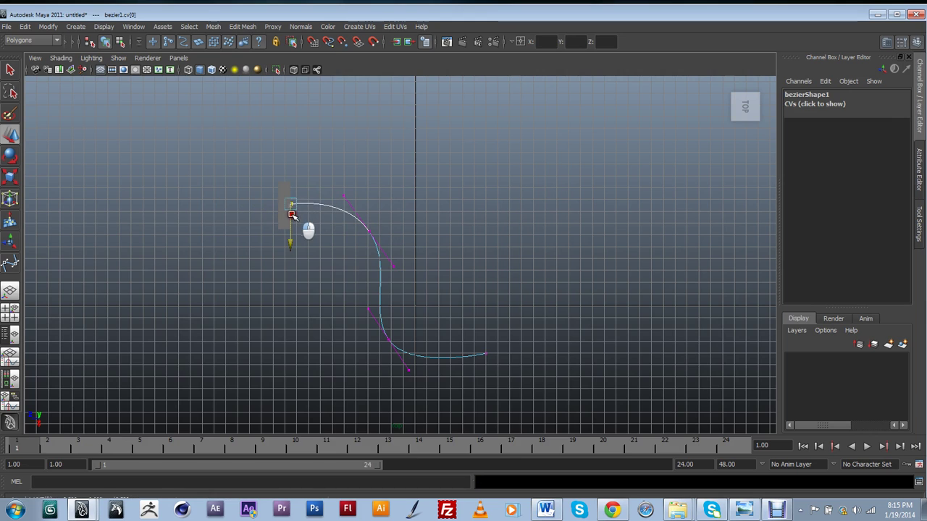
pyautogui.click(365, 244)
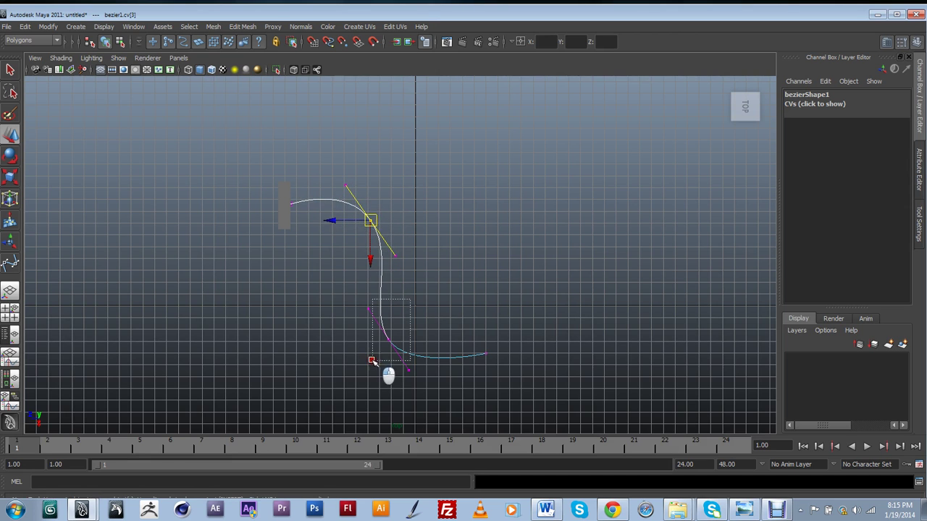
pyautogui.click(388, 340)
pyautogui.moveTo(389, 342)
pyautogui.mouseDown(button='middle')
pyautogui.moveTo(400, 352)
pyautogui.moveTo(392, 336)
pyautogui.mouseUp(button='middle')
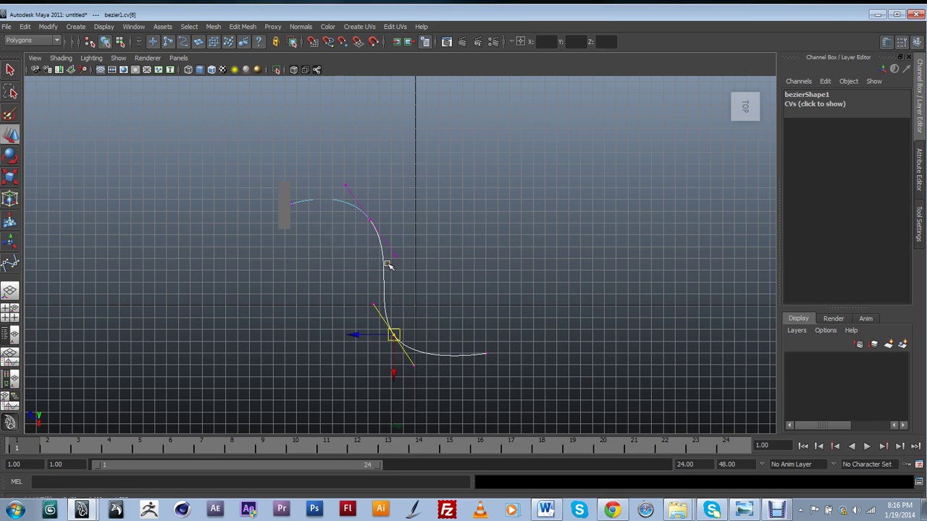
# - Select the box and rotate it about 14.2 degrees around Y so its inner side sits square to the curve's start
pyautogui.scroll(5, 388, 263)
pyautogui.keyDown('alt'); pyautogui.moveTo(321, 243); pyautogui.dragTo(467, 267, button='middle'); pyautogui.keyUp('alt')
pyautogui.scroll(2, 467, 267)
pyautogui.scroll(-1, 463, 265)
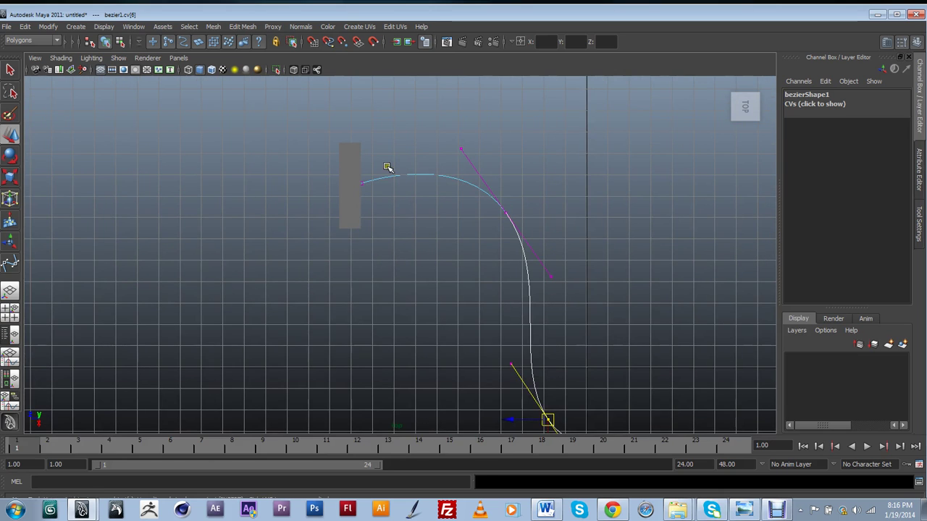
pyautogui.click(382, 157)
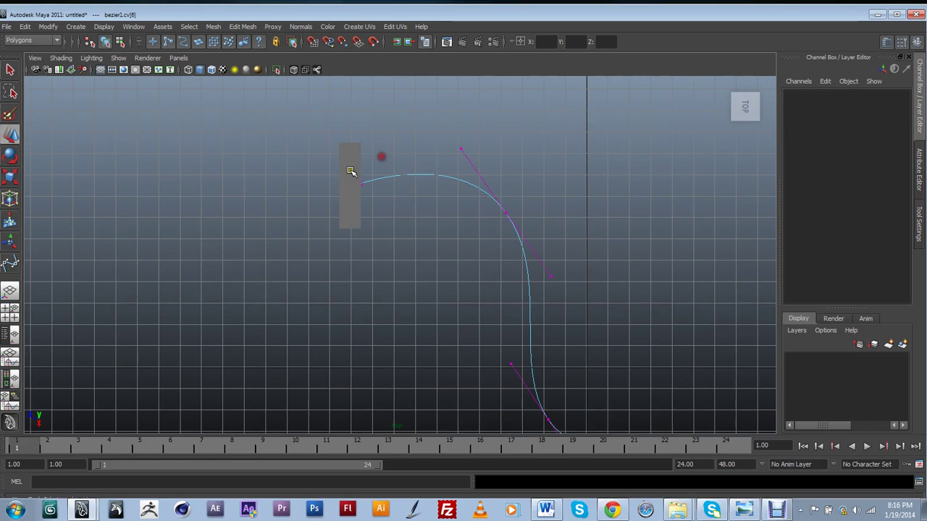
pyautogui.click(351, 172)
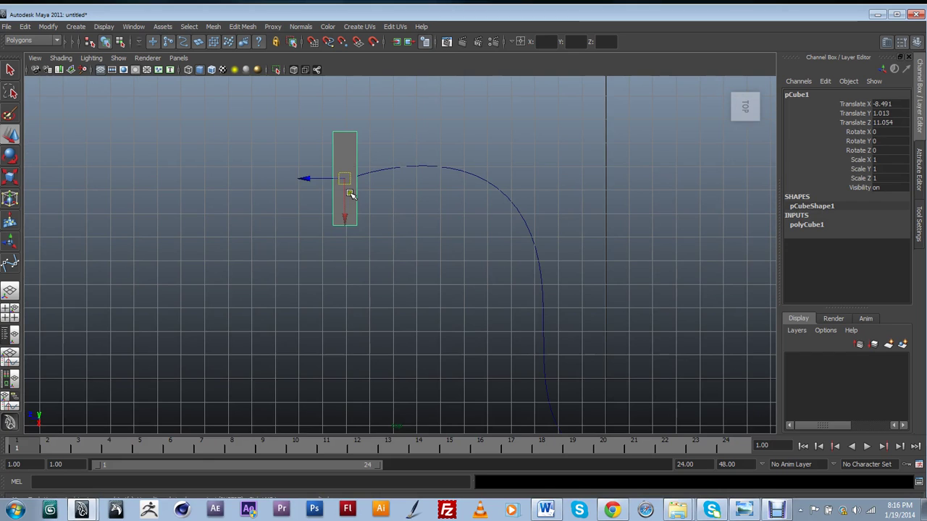
pyautogui.scroll(3, 343, 289)
pyautogui.scroll(2, 343, 257)
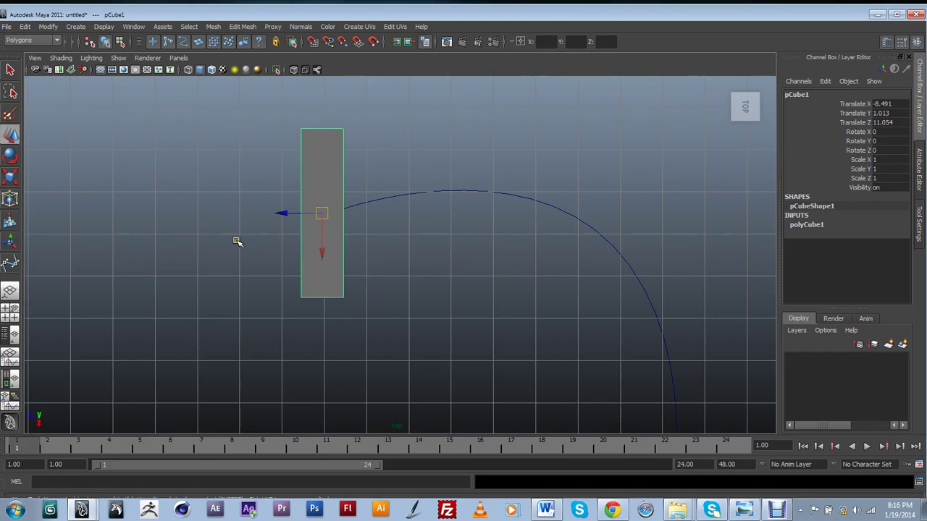
pyautogui.click(12, 176)
pyautogui.moveTo(352, 174); pyautogui.dragTo(346, 157)
# - Move the rotated box along its own axes in the top view until its inner side meets the start of the curve
pyautogui.click(10, 135)
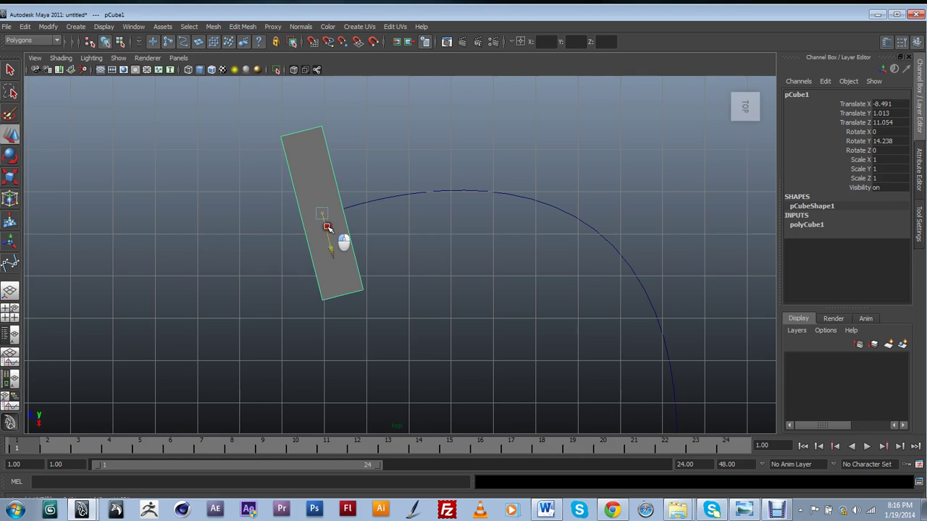
pyautogui.moveTo(328, 225); pyautogui.dragTo(327, 232)
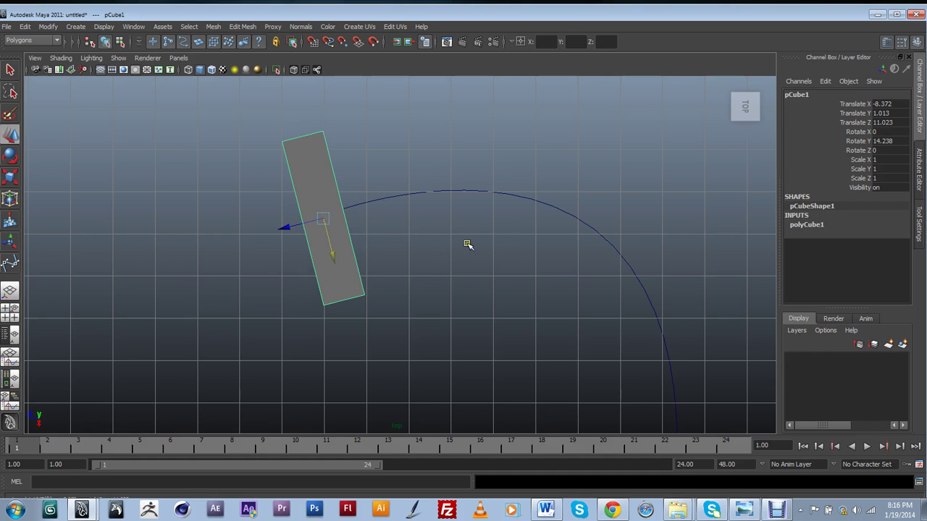
pyautogui.keyDown('alt'); pyautogui.moveTo(406, 245); pyautogui.dragTo(381, 273, button='middle'); pyautogui.keyUp('alt')
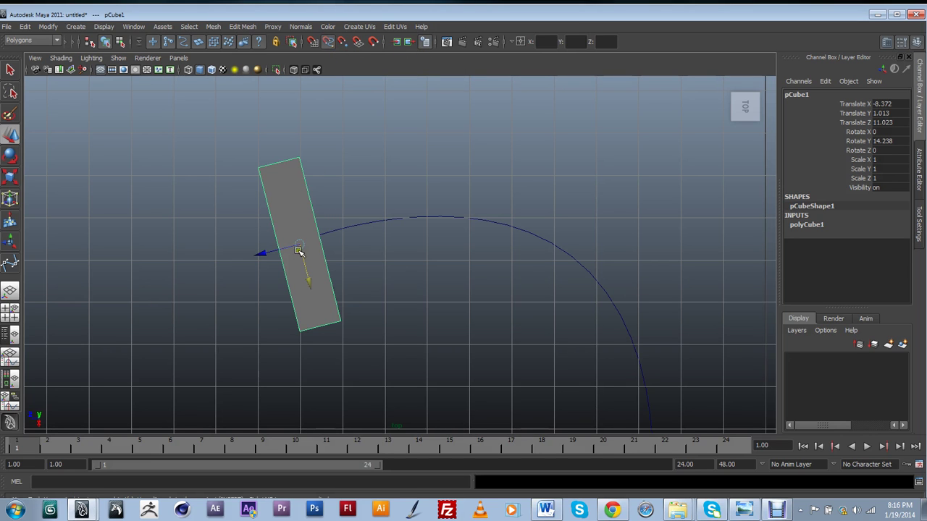
pyautogui.moveTo(299, 246); pyautogui.dragTo(340, 241)
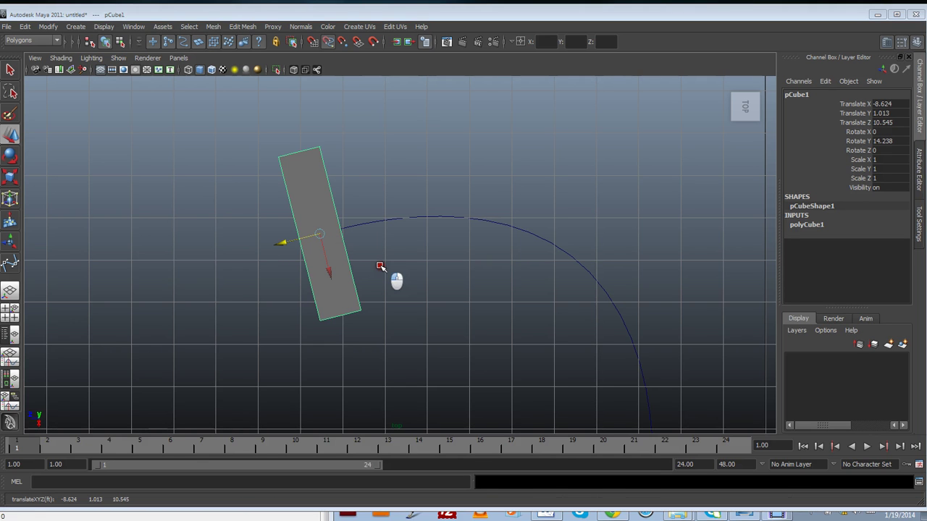
# - Select the curve in the perspective view and raise it to about Y 1.043, level with the middle of the box's height
pyautogui.keyDown('alt'); pyautogui.moveTo(379, 242); pyautogui.dragTo(444, 327); pyautogui.keyUp('alt')
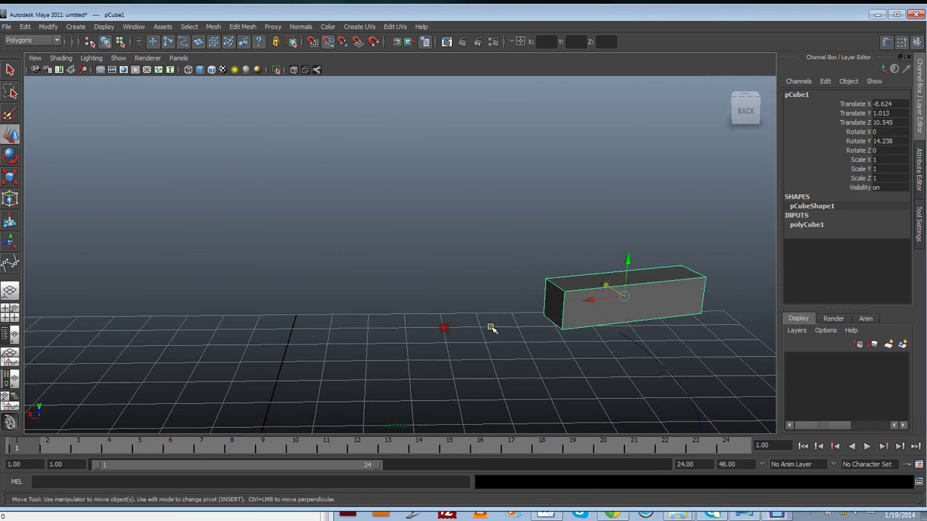
pyautogui.keyDown('alt'); pyautogui.moveTo(490, 326); pyautogui.dragTo(334, 229, button='middle'); pyautogui.keyUp('alt')
pyautogui.keyDown('alt'); pyautogui.moveTo(334, 229); pyautogui.dragTo(420, 286, button='right'); pyautogui.keyUp('alt')
pyautogui.keyDown('alt'); pyautogui.moveTo(420, 285); pyautogui.dragTo(489, 270); pyautogui.keyUp('alt')
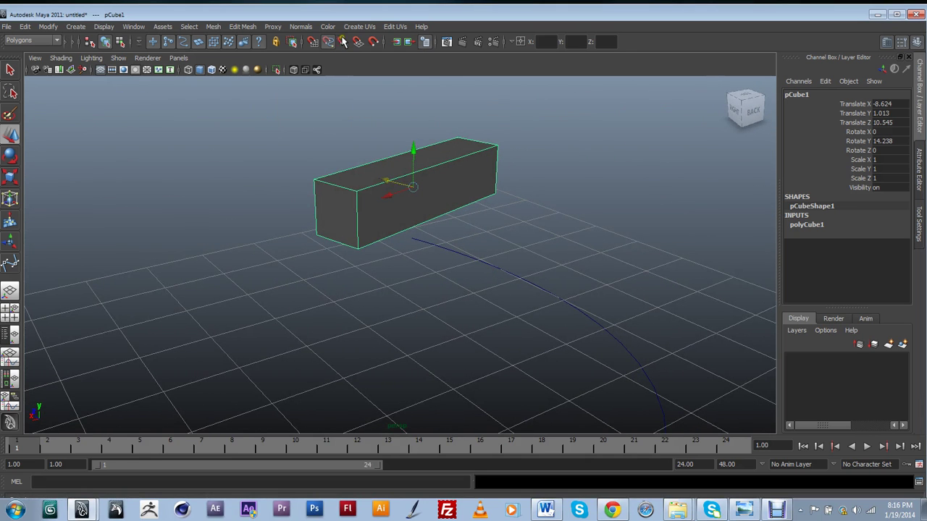
pyautogui.click(510, 252)
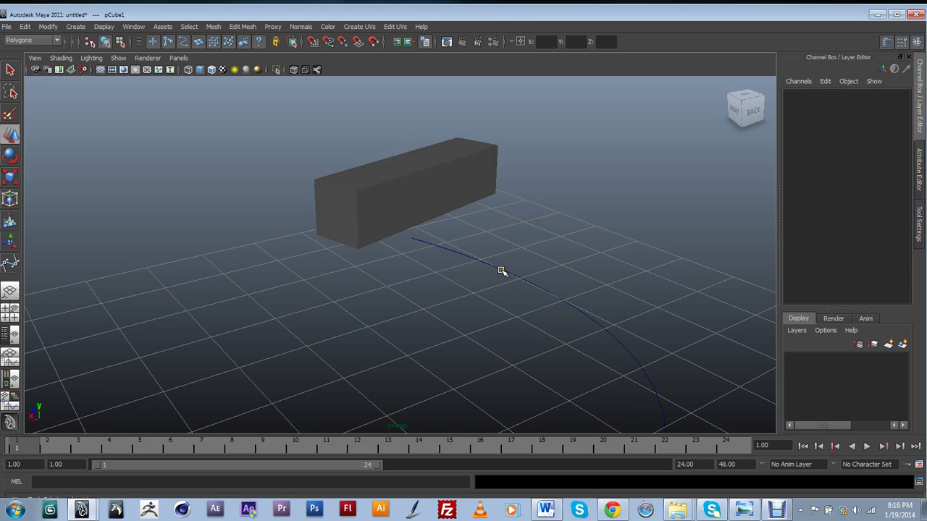
pyautogui.click(501, 271)
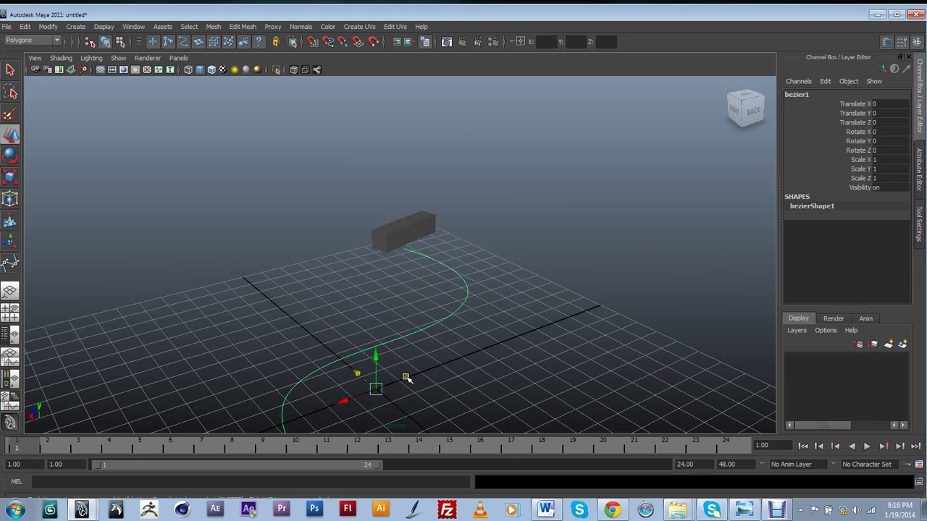
pyautogui.keyDown('alt'); pyautogui.moveTo(405, 378); pyautogui.dragTo(403, 346); pyautogui.keyUp('alt')
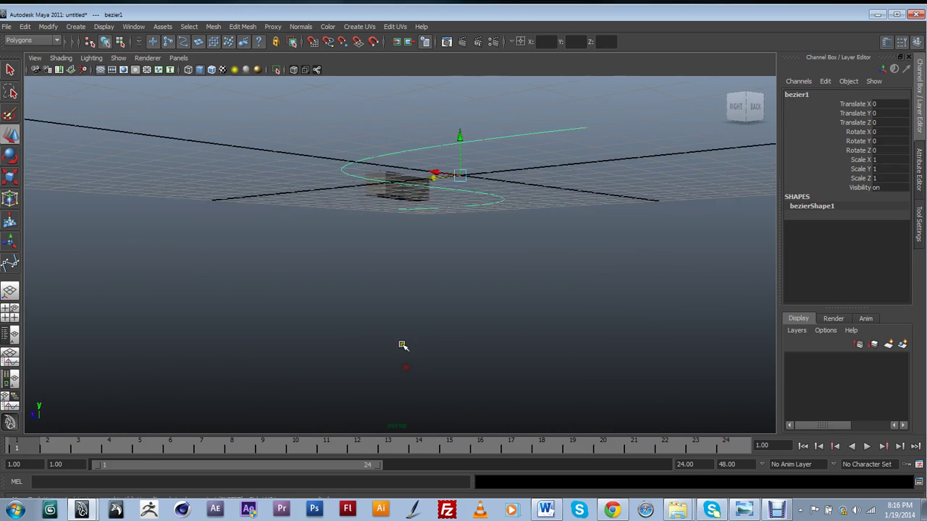
pyautogui.keyDown('alt'); pyautogui.moveTo(447, 254); pyautogui.dragTo(436, 275); pyautogui.keyUp('alt')
pyautogui.keyDown('alt'); pyautogui.moveTo(436, 275); pyautogui.dragTo(405, 272, button='middle'); pyautogui.keyUp('alt')
pyautogui.scroll(3, 406, 272)
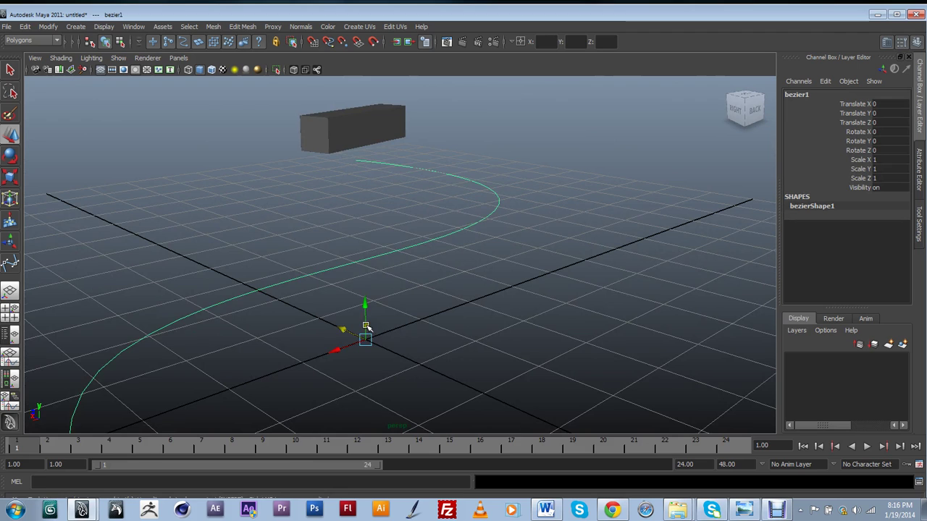
pyautogui.moveTo(373, 324); pyautogui.dragTo(375, 249)
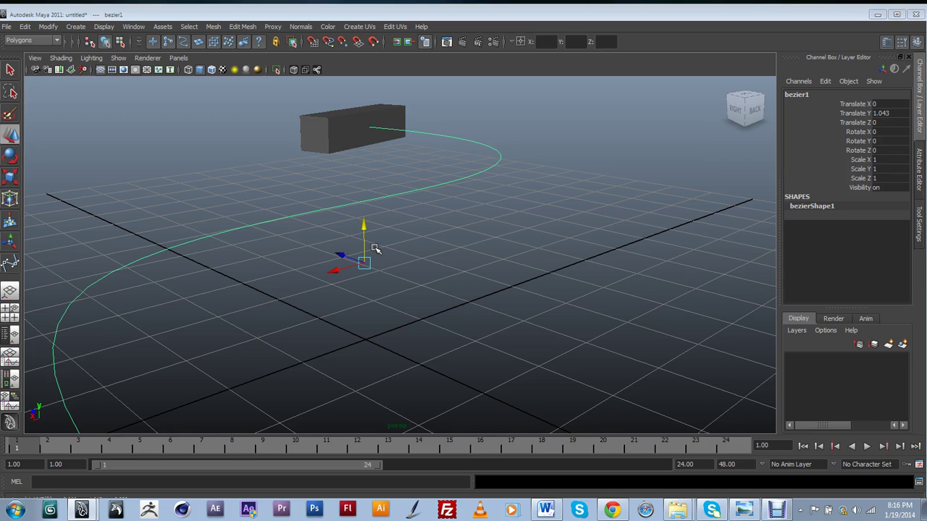
pyautogui.click(375, 249)
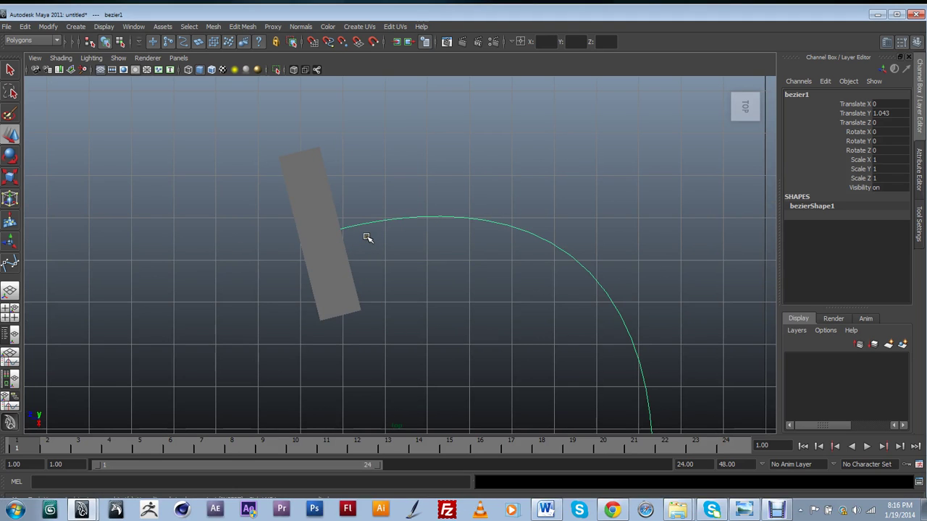
# - Show the top view in wireframe and move the curve's start point out of the box onto its inner side
pyautogui.press('4')
pyautogui.scroll(-3, 346, 239)
pyautogui.scroll(4, 347, 237)
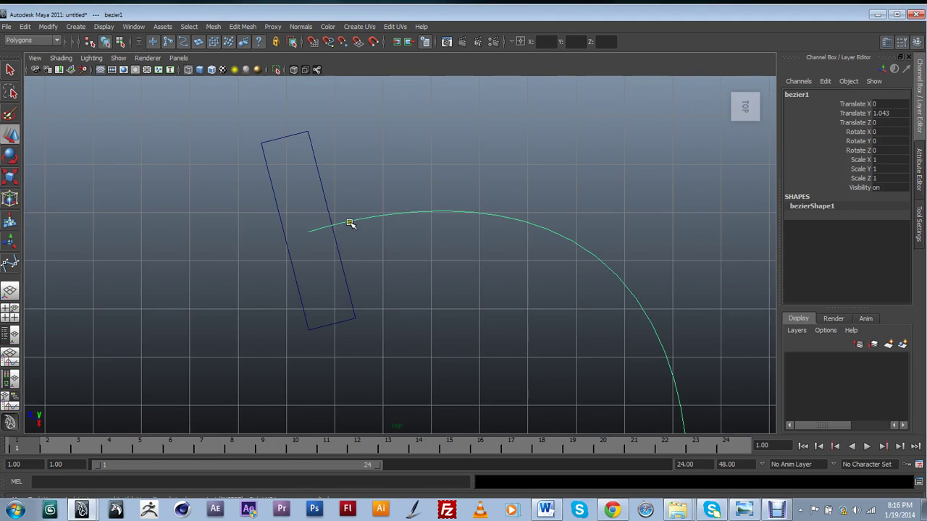
pyautogui.moveTo(349, 221); pyautogui.dragTo(317, 221, button='right')
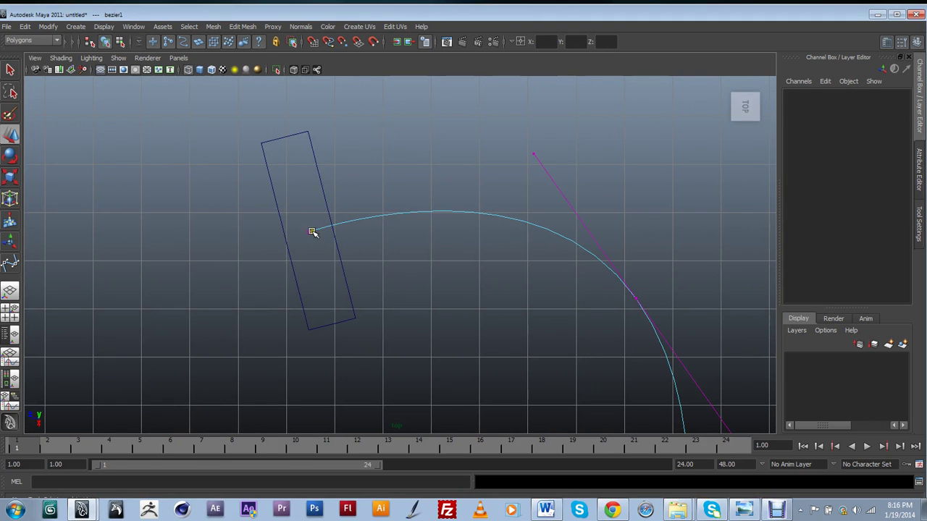
pyautogui.click(312, 232)
pyautogui.moveTo(316, 232); pyautogui.dragTo(330, 219)
# - Move the outer tangent handle of the upper bend slightly to smooth the curve's first arc
pyautogui.scroll(-4, 671, 265)
pyautogui.moveTo(671, 265); pyautogui.dragTo(487, 301)
pyautogui.click(451, 216)
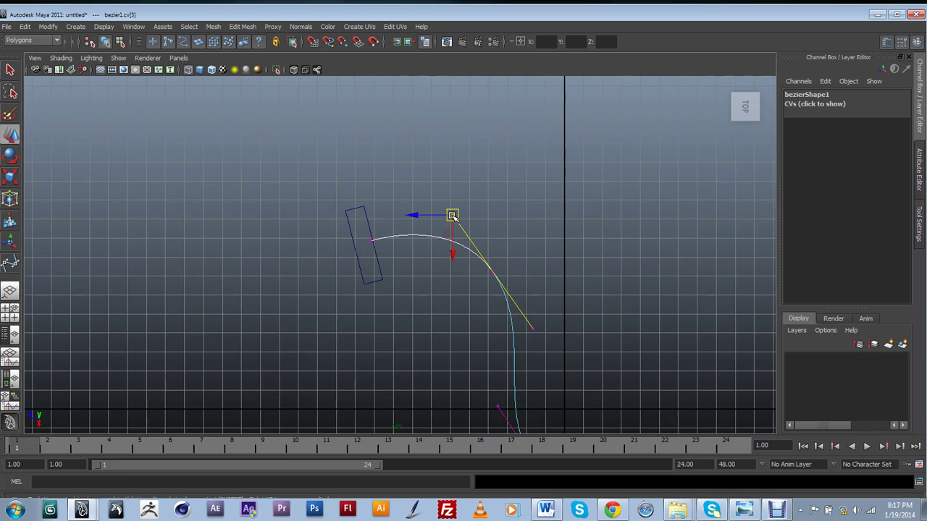
pyautogui.moveTo(454, 217)
pyautogui.mouseDown()
pyautogui.moveTo(470, 224)
pyautogui.moveTo(453, 210)
pyautogui.mouseUp()
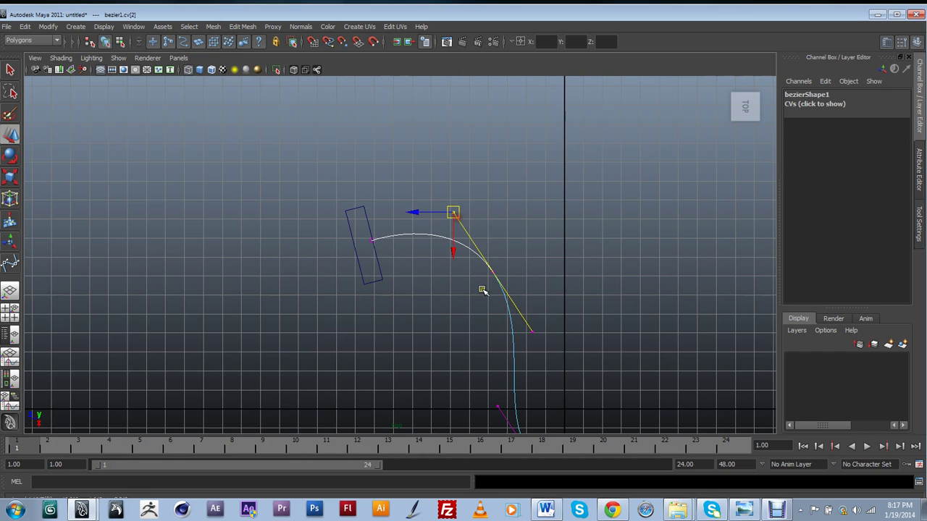
# - Select the box and move it to about X -8.766, Z 10.688 so the curve starts near the middle of its inner side
pyautogui.scroll(5, 398, 264)
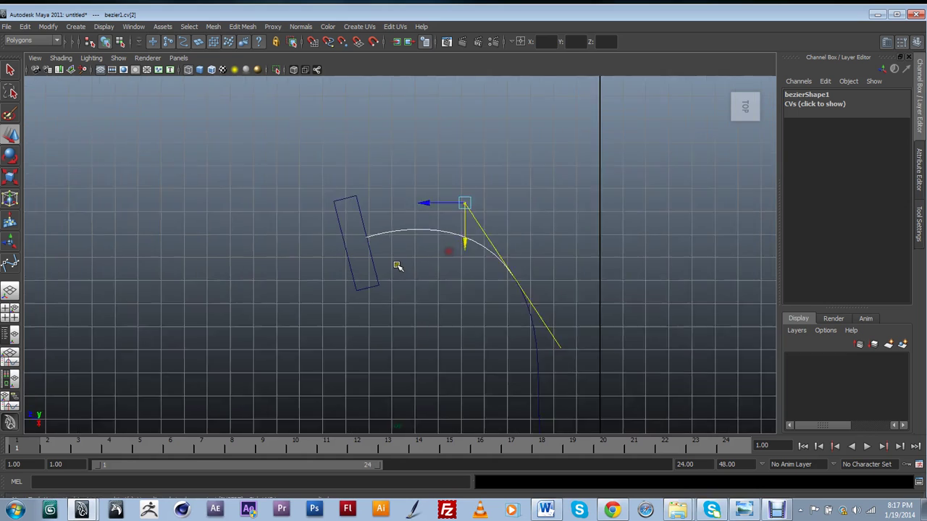
pyautogui.scroll(1, 398, 266)
pyautogui.click(312, 187)
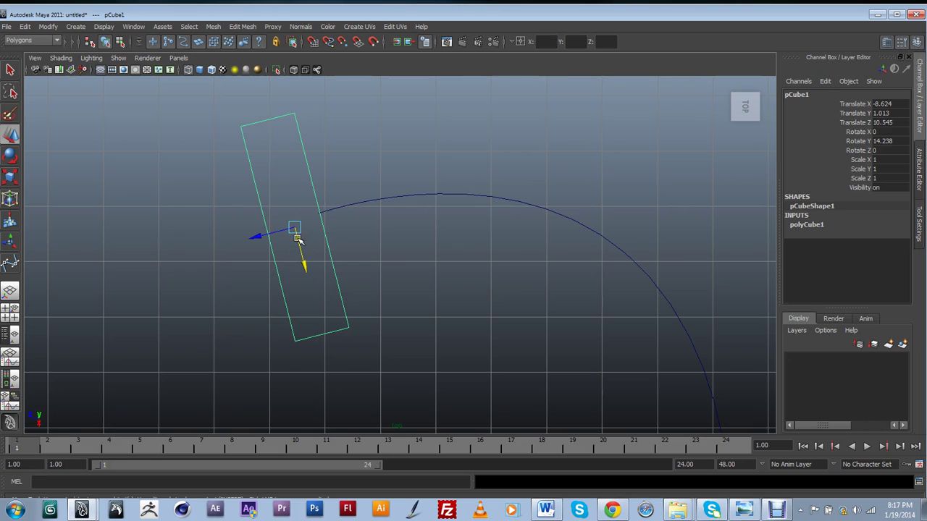
pyautogui.click(332, 43)
pyautogui.moveTo(293, 228); pyautogui.dragTo(275, 231)
# - Return to the shaded perspective view and select the box's long side face at the start of the curve
pyautogui.press('space')
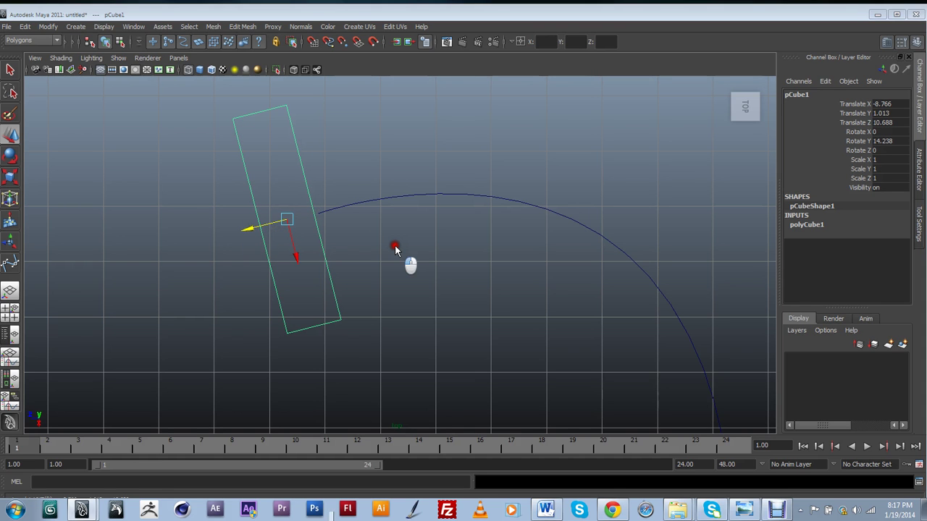
pyautogui.moveTo(394, 246); pyautogui.dragTo(394, 214)
pyautogui.keyDown('alt'); pyautogui.moveTo(480, 316); pyautogui.dragTo(476, 259); pyautogui.keyUp('alt')
pyautogui.press('5')
pyautogui.keyDown('alt'); pyautogui.moveTo(431, 199); pyautogui.dragTo(408, 319, button='middle'); pyautogui.keyUp('alt')
pyautogui.keyDown('alt'); pyautogui.moveTo(383, 315); pyautogui.dragTo(324, 303); pyautogui.keyUp('alt')
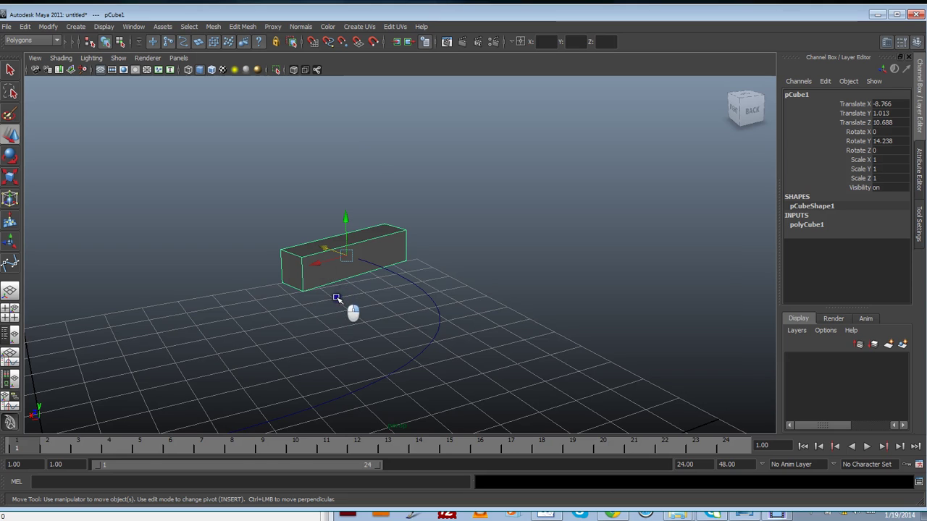
pyautogui.click(336, 298)
pyautogui.click(348, 277)
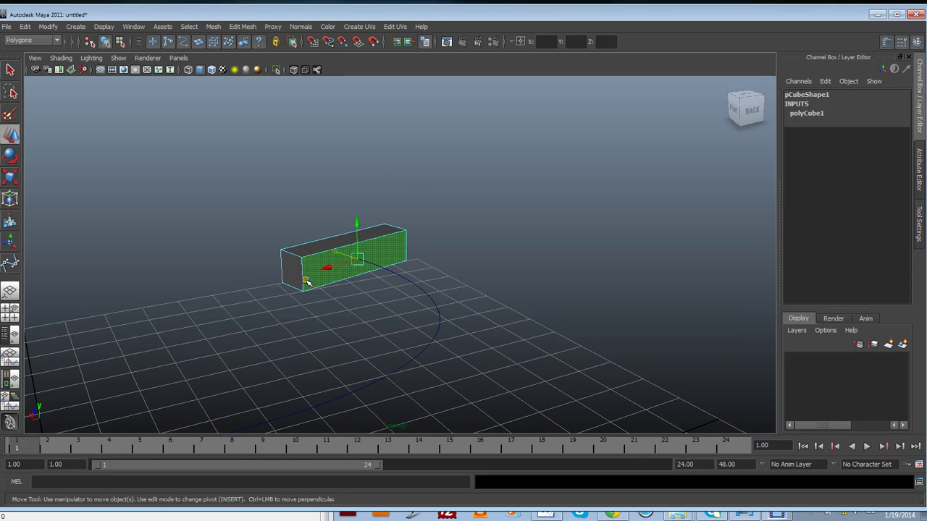
# - Add the Bezier curve to the face selection, extrude the face along it, and check the extrusion from above
pyautogui.keyDown('alt'); pyautogui.moveTo(354, 318); pyautogui.dragTo(403, 304); pyautogui.keyUp('alt')
pyautogui.keyDown('alt'); pyautogui.moveTo(403, 304); pyautogui.dragTo(376, 269, button='middle'); pyautogui.keyUp('alt')
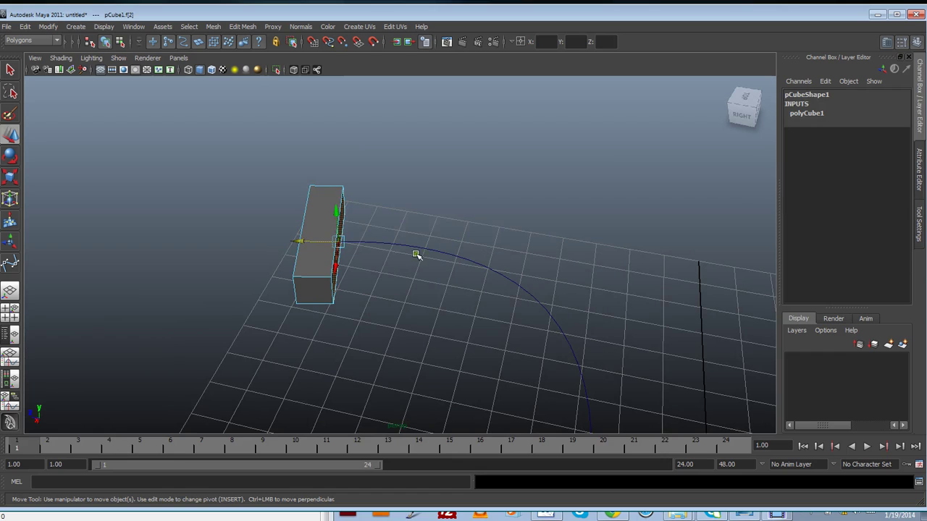
pyautogui.keyDown('shift'); pyautogui.click(436, 253); pyautogui.keyUp('shift')
pyautogui.moveTo(430, 281)
pyautogui.keyDown('alt'); pyautogui.mouseDown()
pyautogui.moveTo(428, 303)
pyautogui.moveTo(409, 280)
pyautogui.moveTo(415, 288)
pyautogui.mouseUp(); pyautogui.keyUp('alt')
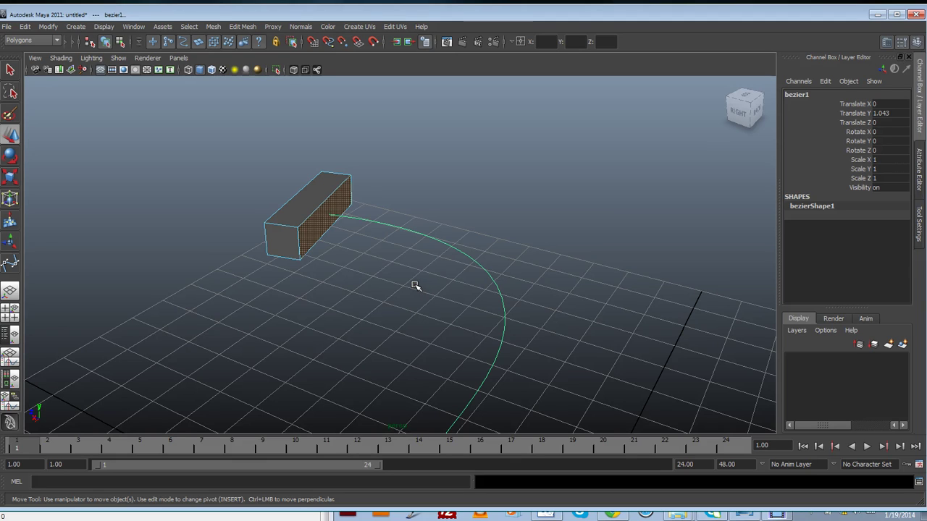
pyautogui.click(415, 283)
pyautogui.press('g')
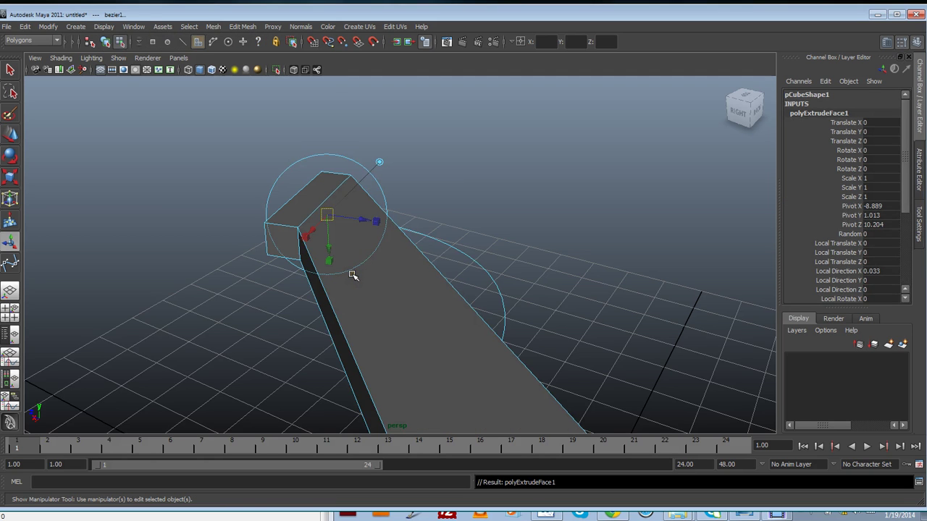
pyautogui.scroll(-8, 353, 275)
pyautogui.click(354, 273)
pyautogui.keyDown('alt'); pyautogui.moveTo(356, 293); pyautogui.dragTo(399, 341); pyautogui.keyUp('alt')
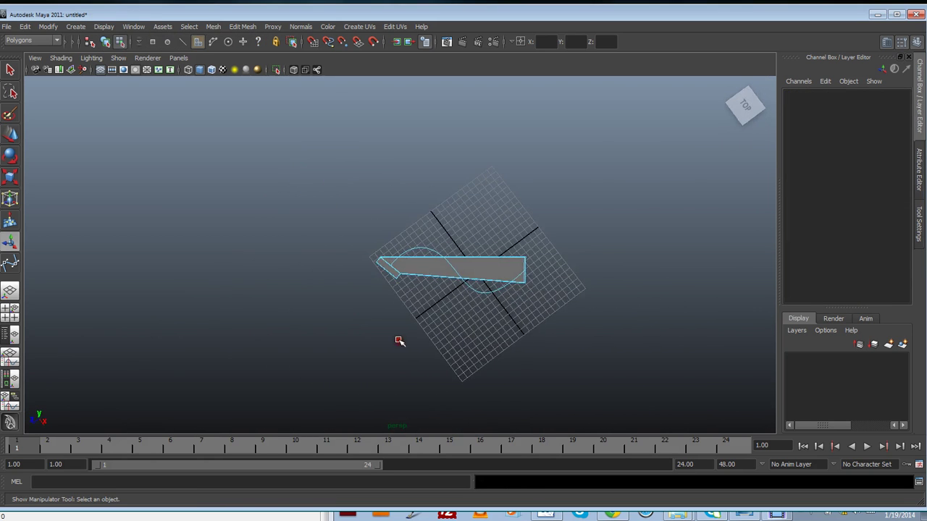
# - Return to object mode, select the extruded box, and set its face extrusion's Divisions to 16
pyautogui.keyDown('alt'); pyautogui.moveTo(399, 340); pyautogui.dragTo(457, 339, button='right'); pyautogui.keyUp('alt')
pyautogui.keyDown('alt'); pyautogui.moveTo(514, 354); pyautogui.dragTo(321, 304, button='middle'); pyautogui.keyUp('alt')
pyautogui.keyDown('alt'); pyautogui.moveTo(321, 305); pyautogui.dragTo(252, 265); pyautogui.keyUp('alt')
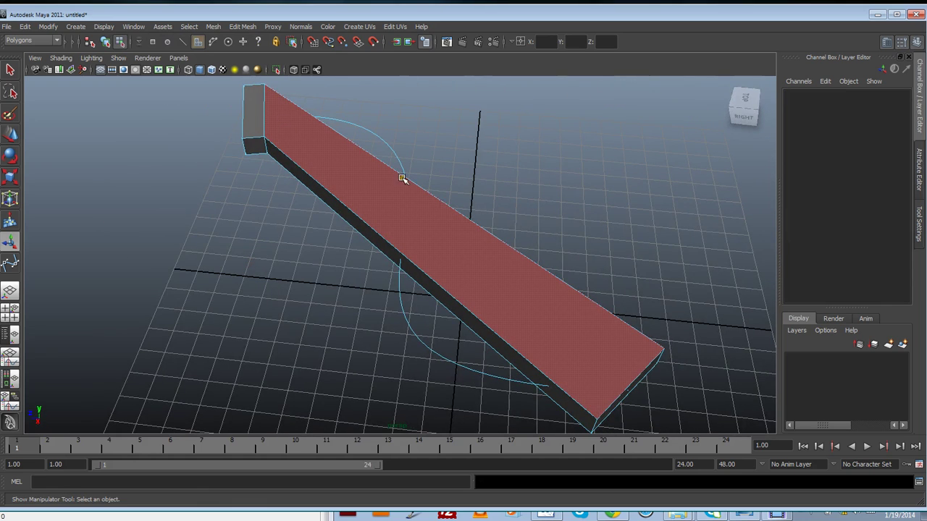
pyautogui.moveTo(569, 349); pyautogui.dragTo(616, 286, button='right')
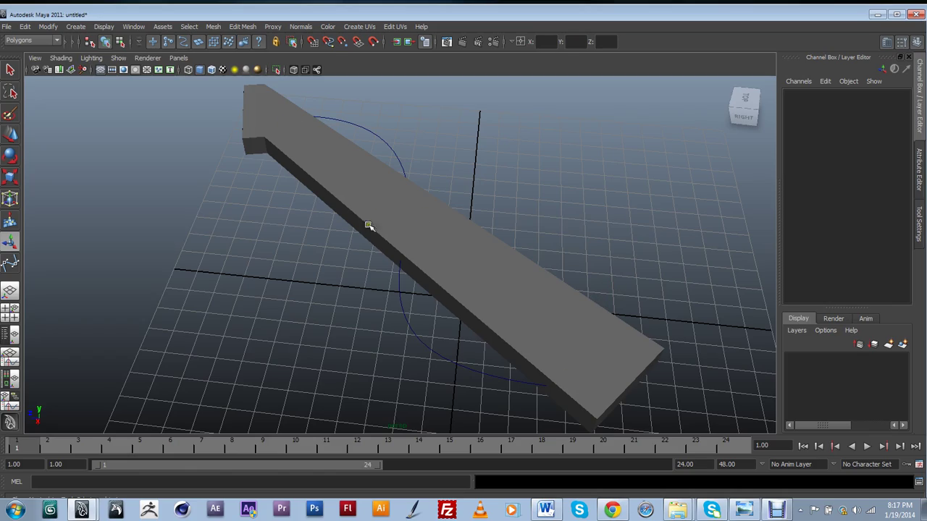
pyautogui.keyDown('alt'); pyautogui.moveTo(490, 275); pyautogui.dragTo(459, 281); pyautogui.keyUp('alt')
pyautogui.click(434, 208)
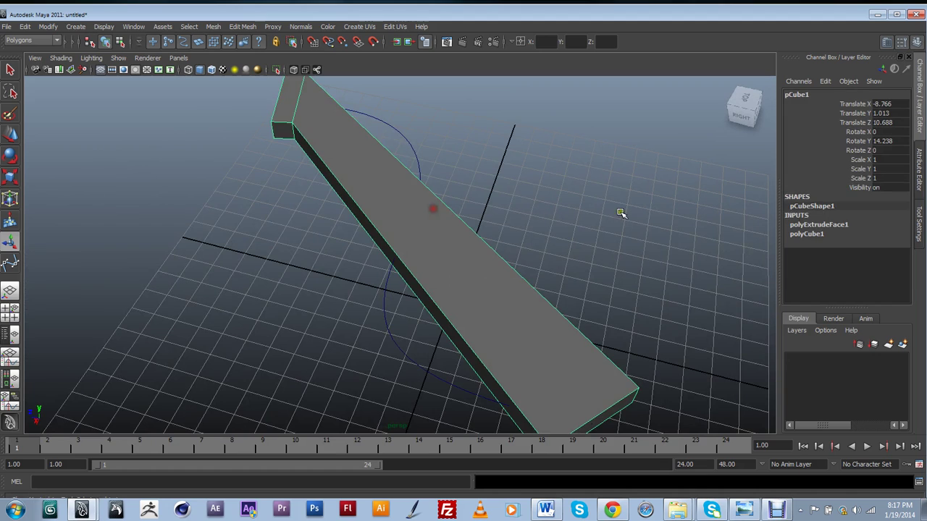
pyautogui.click(820, 229)
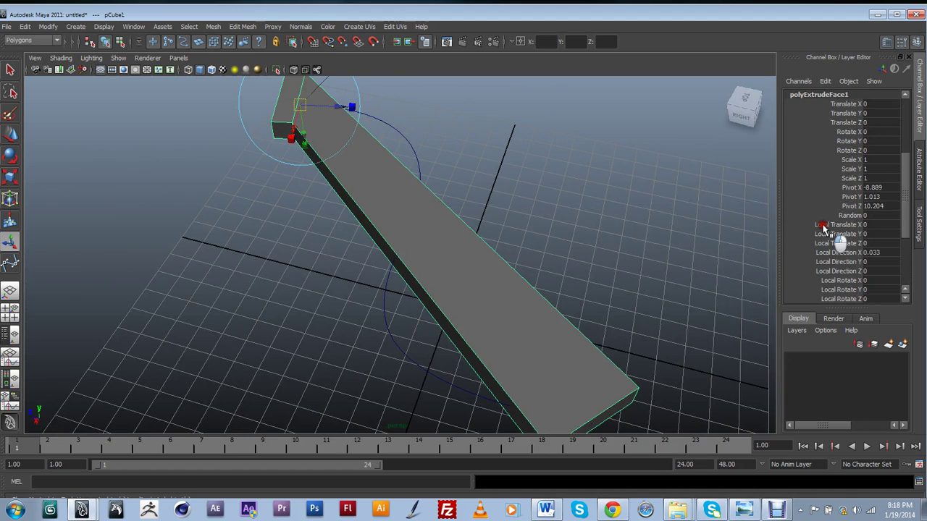
pyautogui.click(902, 238)
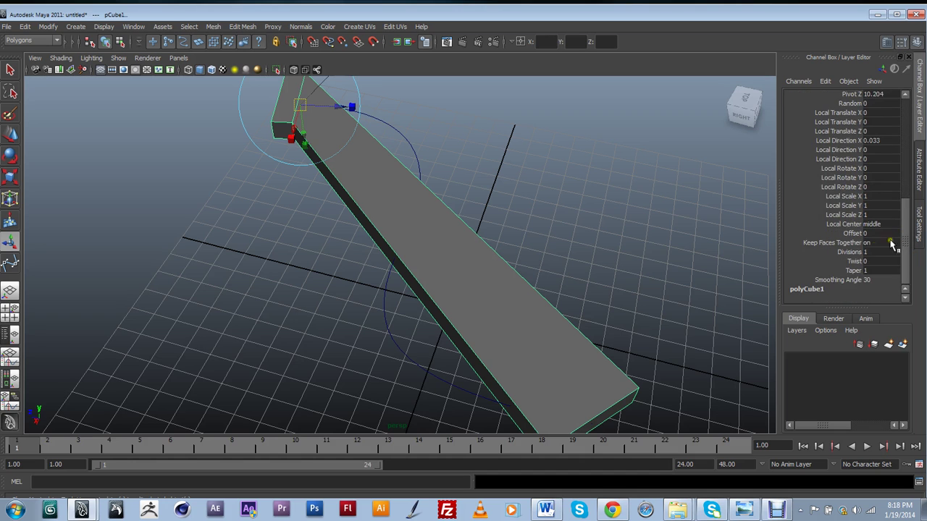
pyautogui.click(851, 254)
pyautogui.moveTo(719, 253); pyautogui.dragTo(793, 246, button='middle')
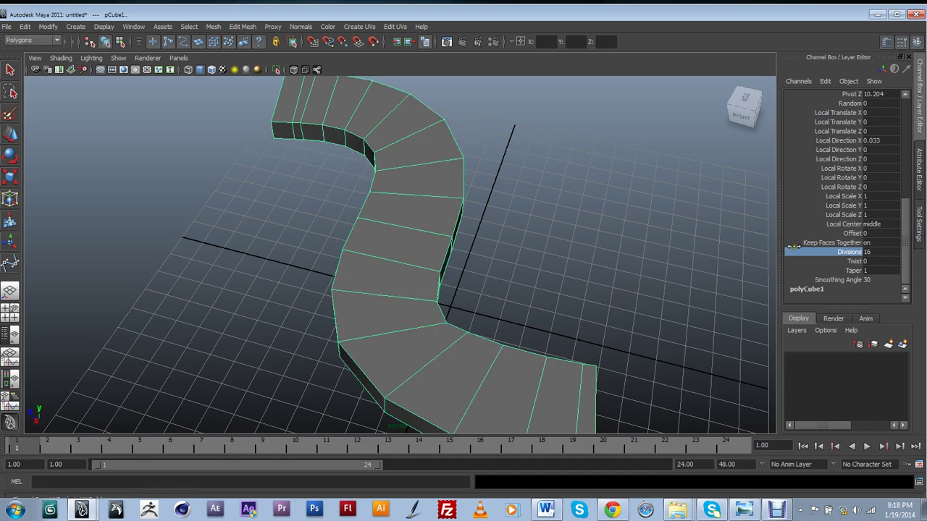
# - Compare the curved mesh with the sofa in the reference photo
pyautogui.keyDown('alt'); pyautogui.moveTo(565, 279); pyautogui.dragTo(428, 353); pyautogui.keyUp('alt')
pyautogui.scroll(3, 362, 285)
pyautogui.click(770, 501)
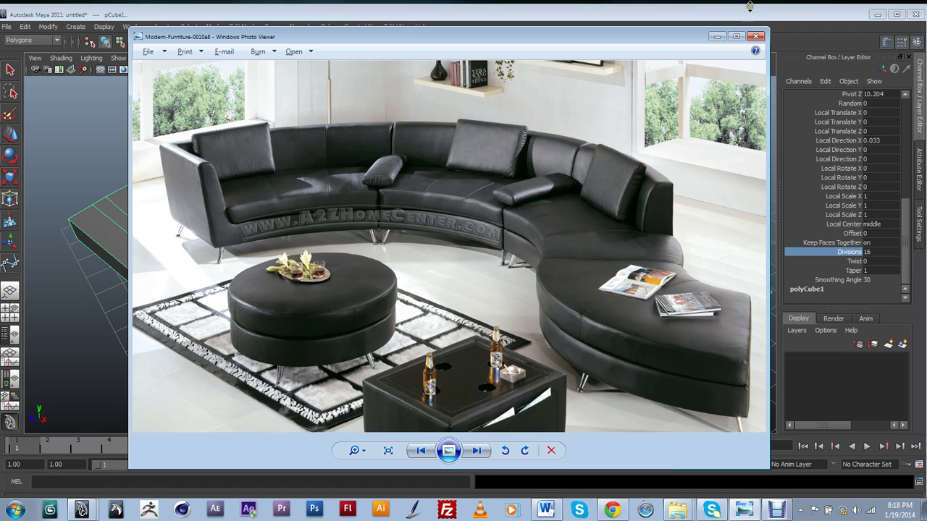
pyautogui.click(717, 36)
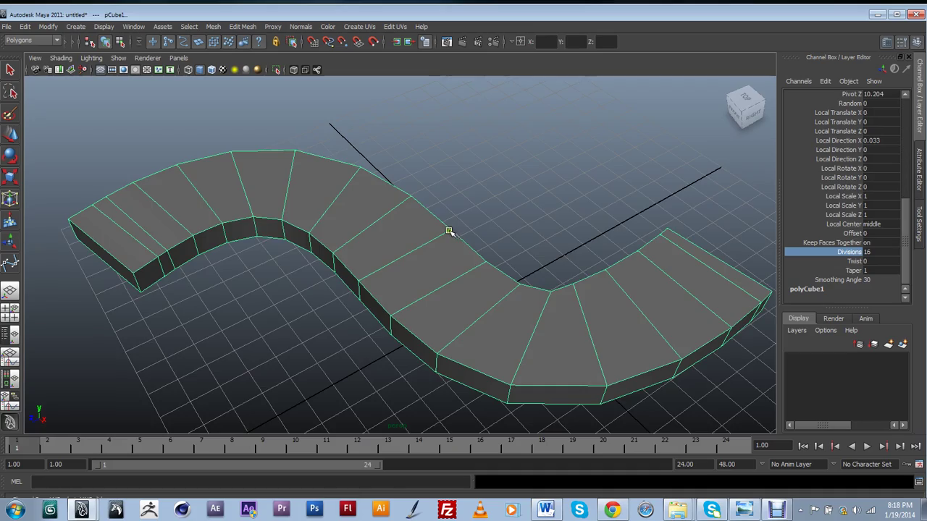
# - Show the scene in wireframe, display the Bezier curve's control vertices, and select the anchor point at the upper bend
pyautogui.keyDown('alt'); pyautogui.moveTo(449, 232); pyautogui.dragTo(391, 322); pyautogui.keyUp('alt')
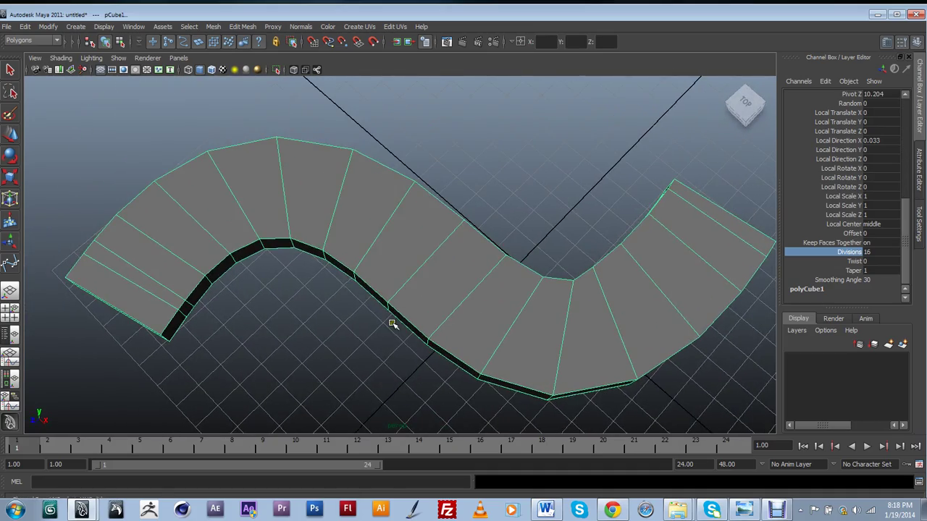
pyautogui.press('4')
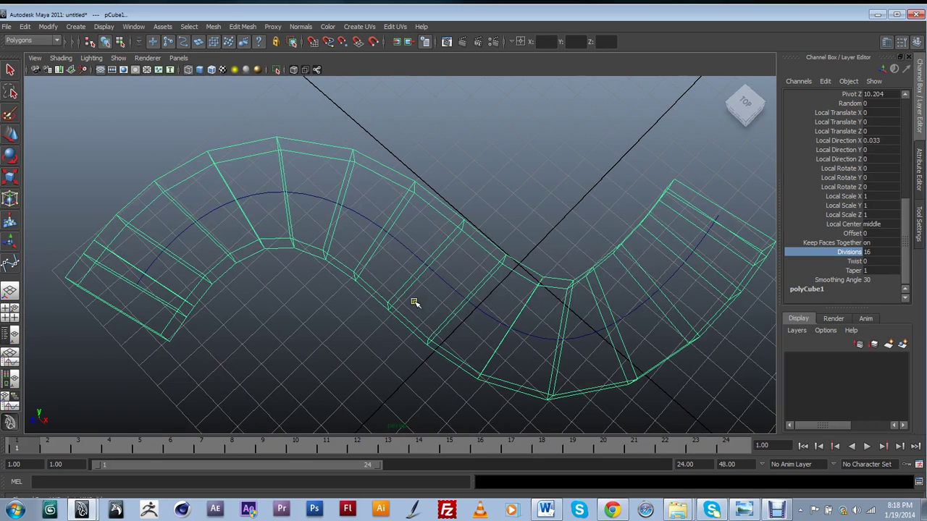
pyautogui.rightClick(448, 276)
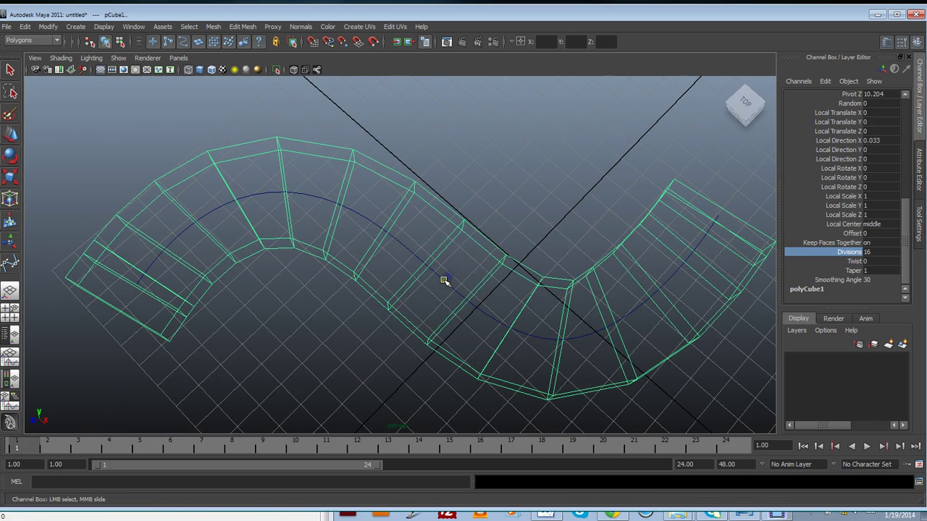
pyautogui.moveTo(444, 280); pyautogui.dragTo(407, 285, button='right')
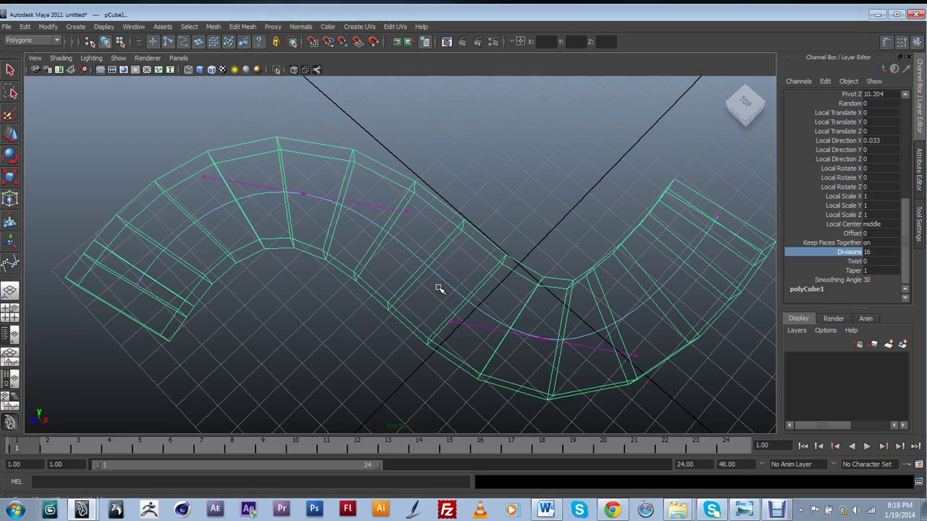
pyautogui.keyDown('alt'); pyautogui.moveTo(439, 288); pyautogui.dragTo(379, 273); pyautogui.keyUp('alt')
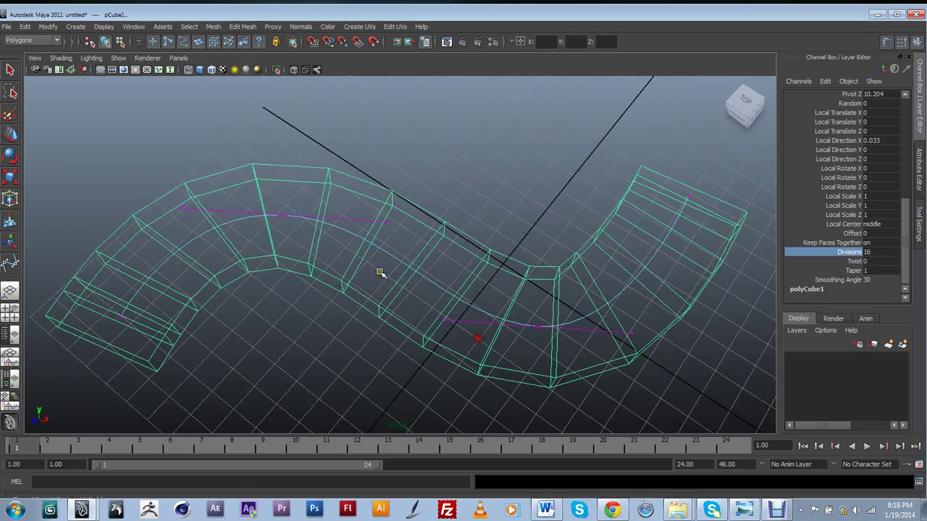
pyautogui.keyDown('alt'); pyautogui.moveTo(379, 272); pyautogui.dragTo(398, 274, button='middle'); pyautogui.keyUp('alt')
pyautogui.moveTo(293, 197); pyautogui.dragTo(324, 255)
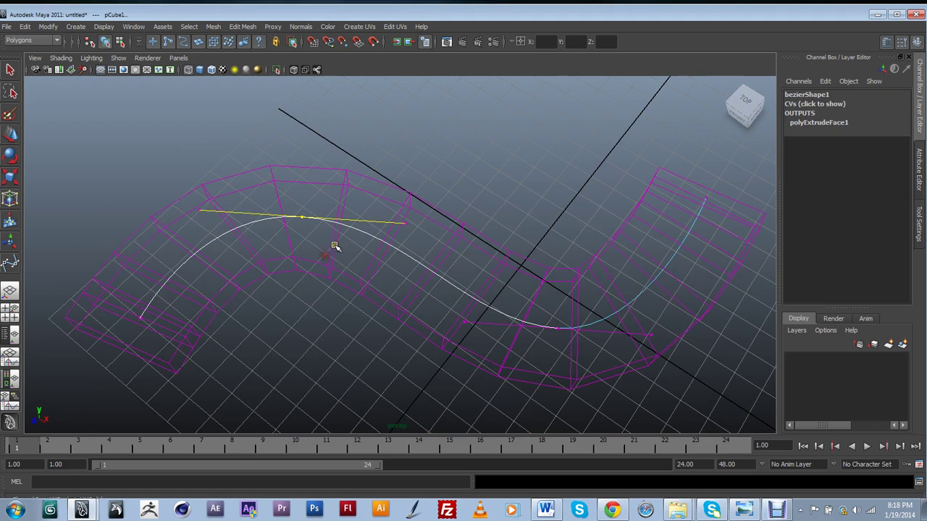
# - Return to object selection, display the curve's control vertices again, and reselect the upper bend's anchor point
pyautogui.click(391, 219)
pyautogui.click(398, 235)
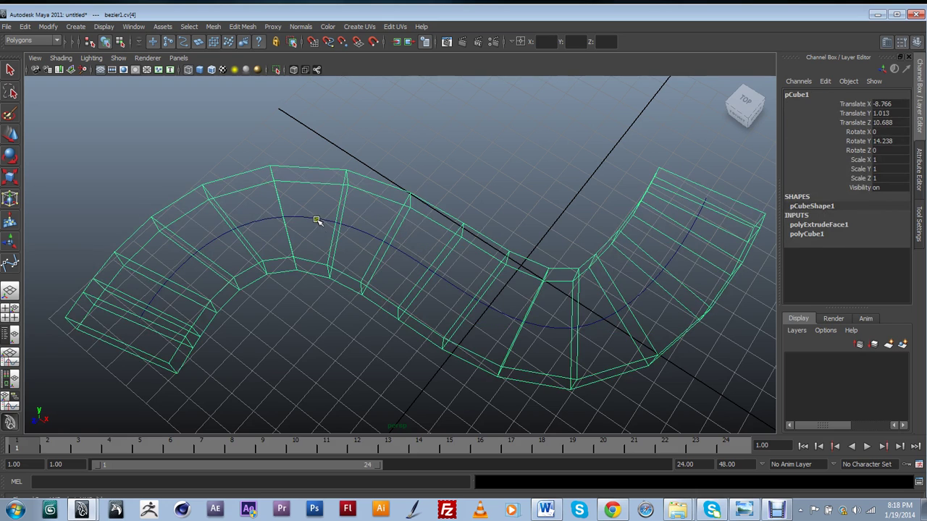
pyautogui.click(321, 221)
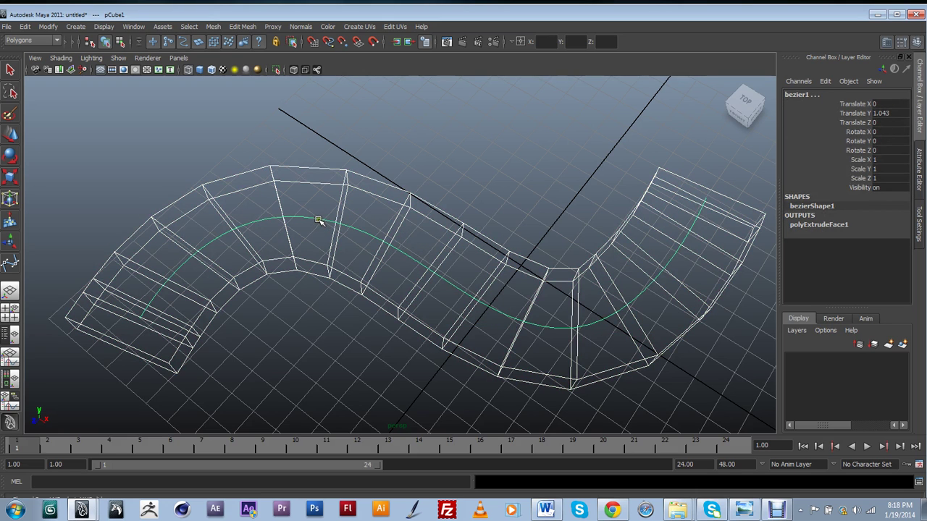
pyautogui.keyDown('shift'); pyautogui.click(287, 220); pyautogui.keyUp('shift')
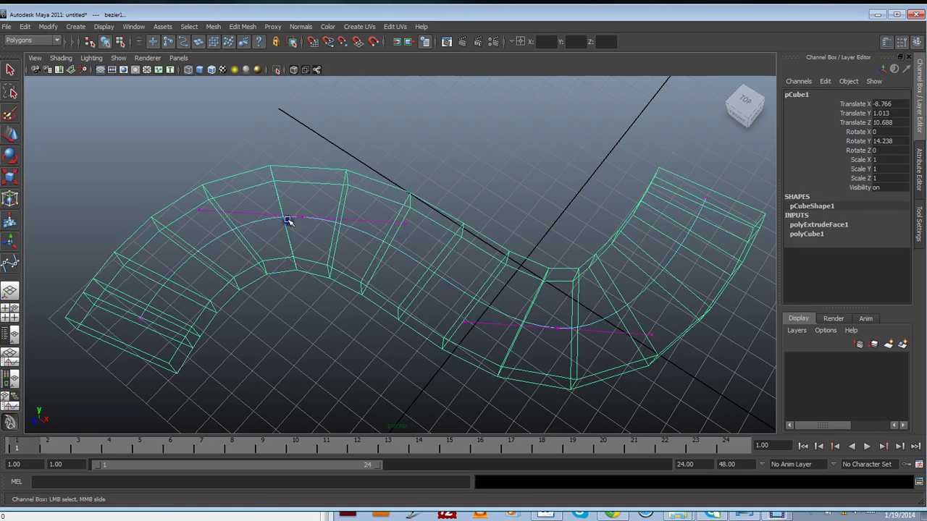
pyautogui.moveTo(286, 206); pyautogui.dragTo(311, 238)
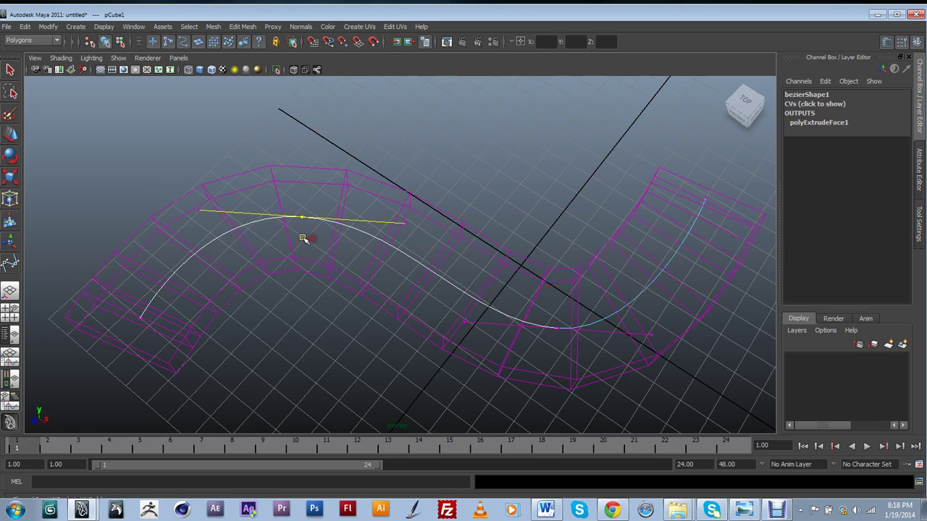
# - Try moving the upper bend's anchor point slightly along Z, undo the move, and leave control vertex mode
pyautogui.keyDown('alt'); pyautogui.moveTo(263, 265); pyautogui.dragTo(29, 182); pyautogui.keyUp('alt')
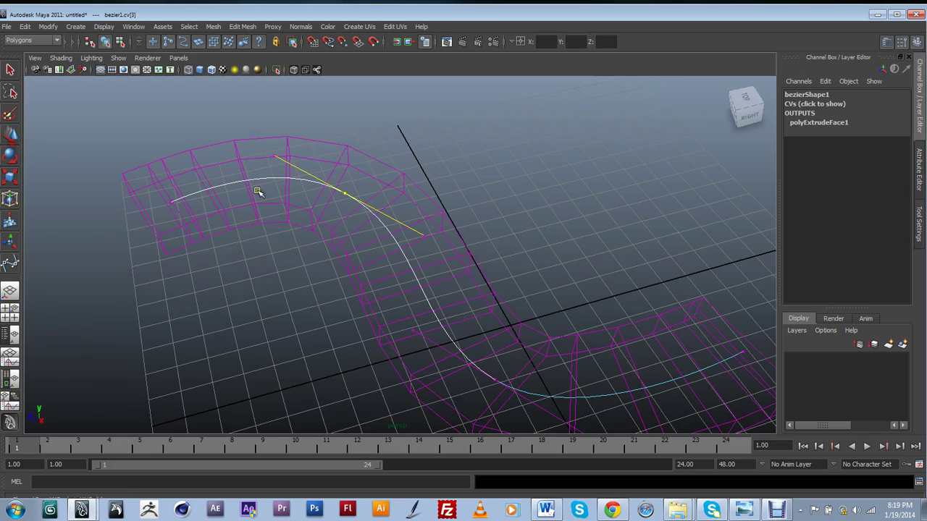
pyautogui.keyDown('alt'); pyautogui.moveTo(256, 193); pyautogui.dragTo(52, 162); pyautogui.keyUp('alt')
pyautogui.click(10, 134)
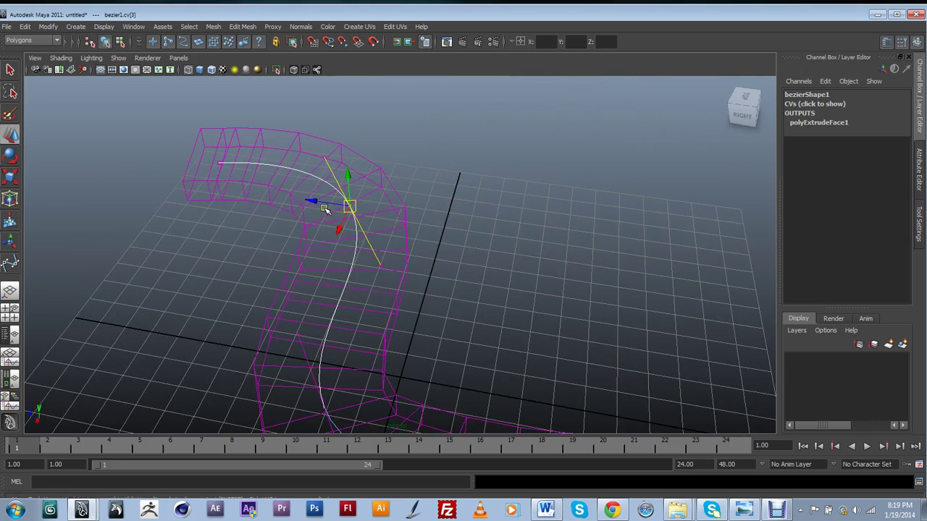
pyautogui.moveTo(331, 204)
pyautogui.mouseDown()
pyautogui.moveTo(364, 229)
pyautogui.moveTo(331, 216)
pyautogui.mouseUp()
pyautogui.hotkey('ctrl', 'z')
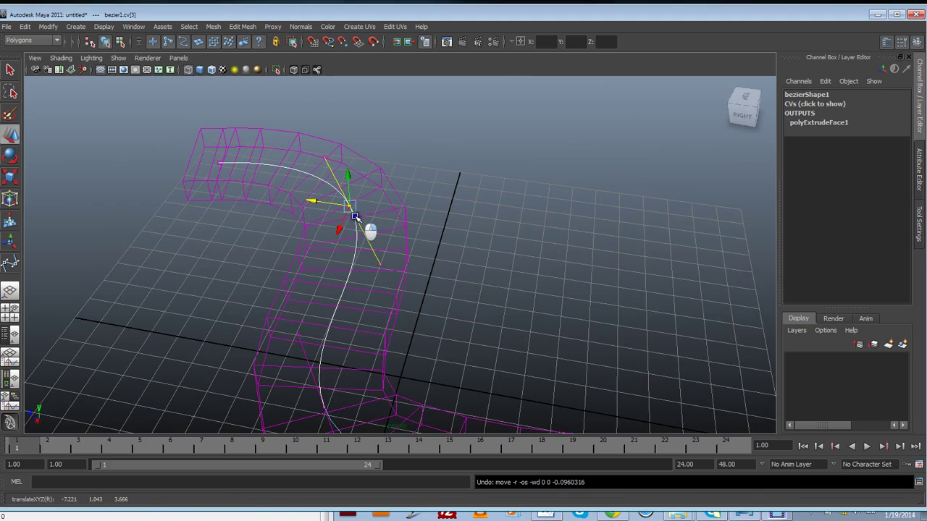
pyautogui.click(412, 211)
pyautogui.keyDown('alt'); pyautogui.moveTo(393, 275); pyautogui.dragTo(370, 294); pyautogui.keyUp('alt')
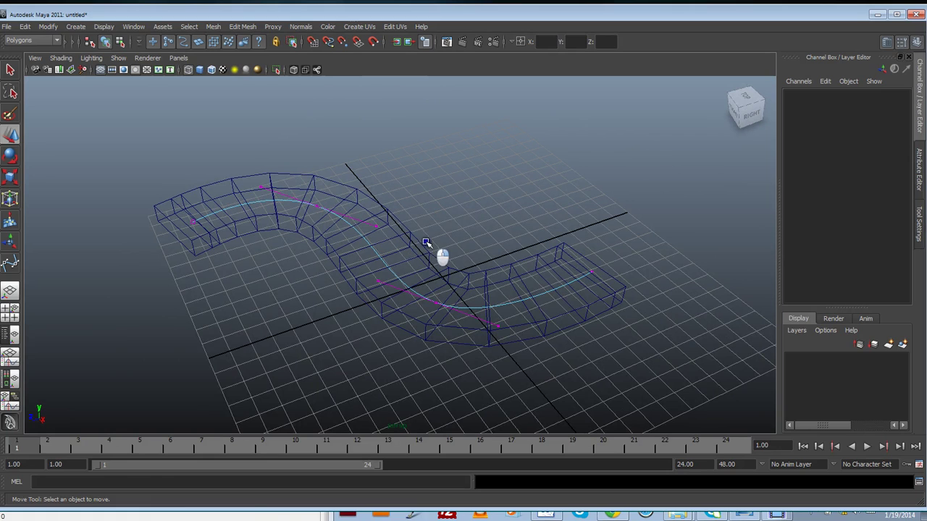
pyautogui.click(424, 210)
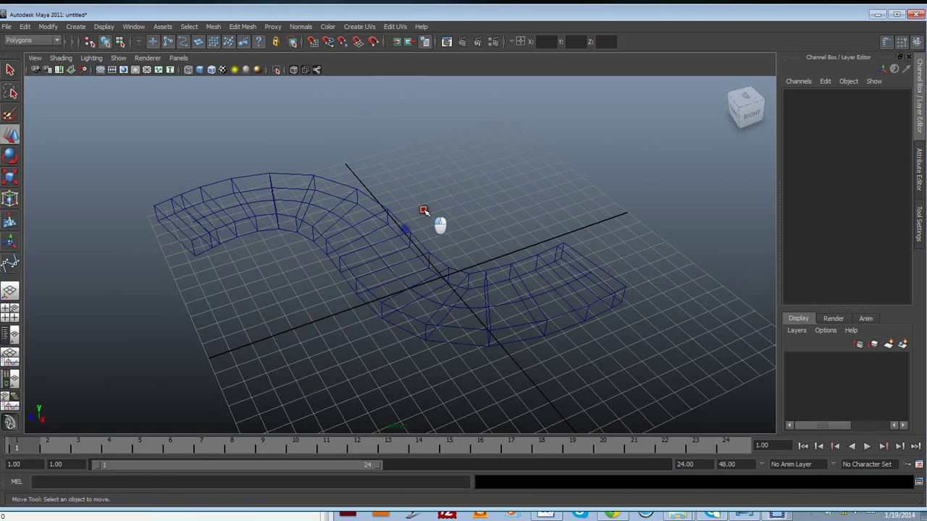
# - Select the whole Bezier curve, try moving it to about Z -2.368 in shaded view, and undo the move
pyautogui.moveTo(406, 290)
pyautogui.keyDown('alt'); pyautogui.mouseDown()
pyautogui.moveTo(375, 299)
pyautogui.moveTo(484, 257)
pyautogui.moveTo(472, 250)
pyautogui.moveTo(465, 255)
pyautogui.moveTo(498, 261)
pyautogui.moveTo(399, 271)
pyautogui.moveTo(488, 261)
pyautogui.moveTo(456, 263)
pyautogui.mouseUp(); pyautogui.keyUp('alt')
pyautogui.click(371, 247)
pyautogui.press('5')
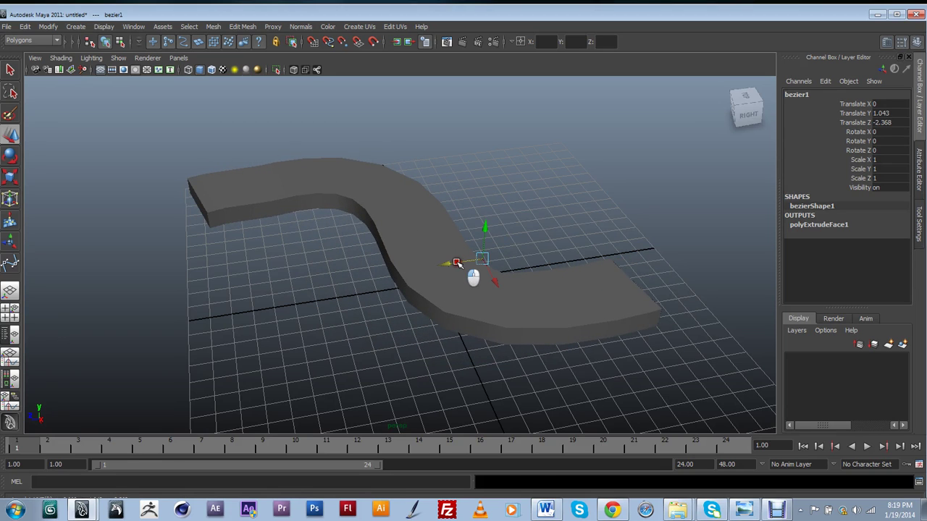
pyautogui.hotkey('ctrl', 'z')
# - Try moving the extruded mesh to about X -8.256, Z 12.698, undo the move, and deselect the mesh
pyautogui.click(337, 219)
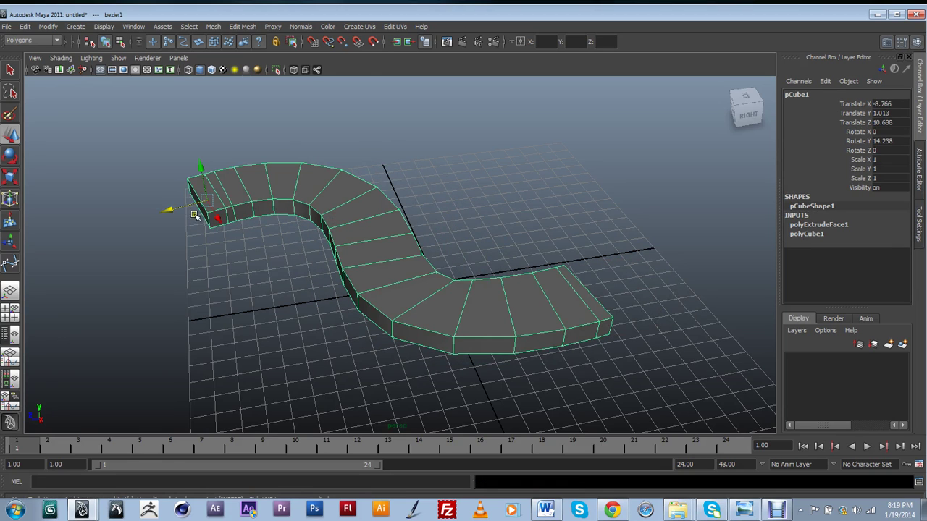
pyautogui.moveTo(158, 207); pyautogui.dragTo(163, 241)
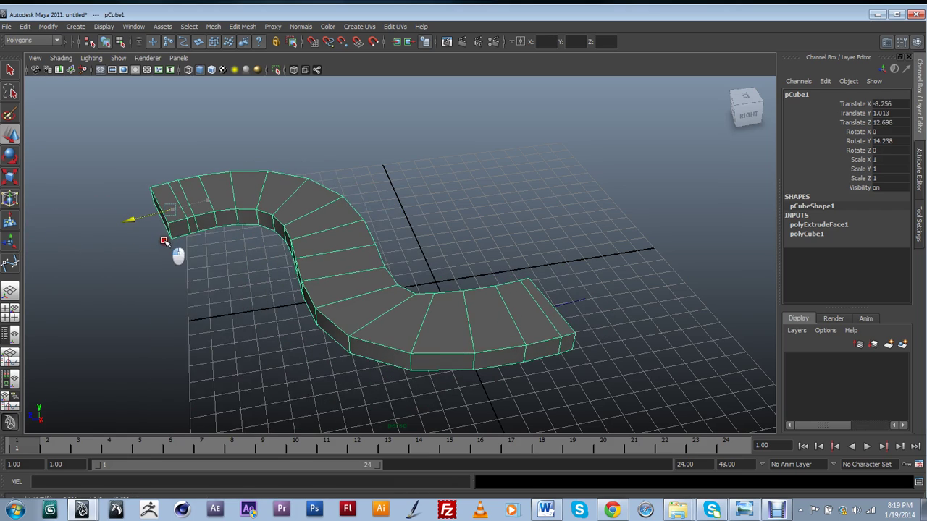
pyautogui.hotkey('ctrl', 'z')
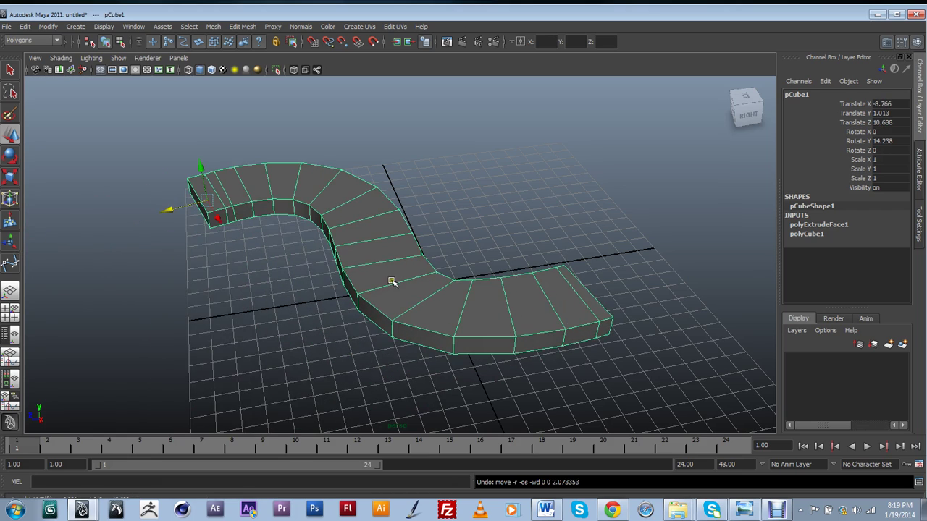
pyautogui.keyDown('alt'); pyautogui.moveTo(391, 281); pyautogui.dragTo(427, 289); pyautogui.keyUp('alt')
pyautogui.click(375, 152)
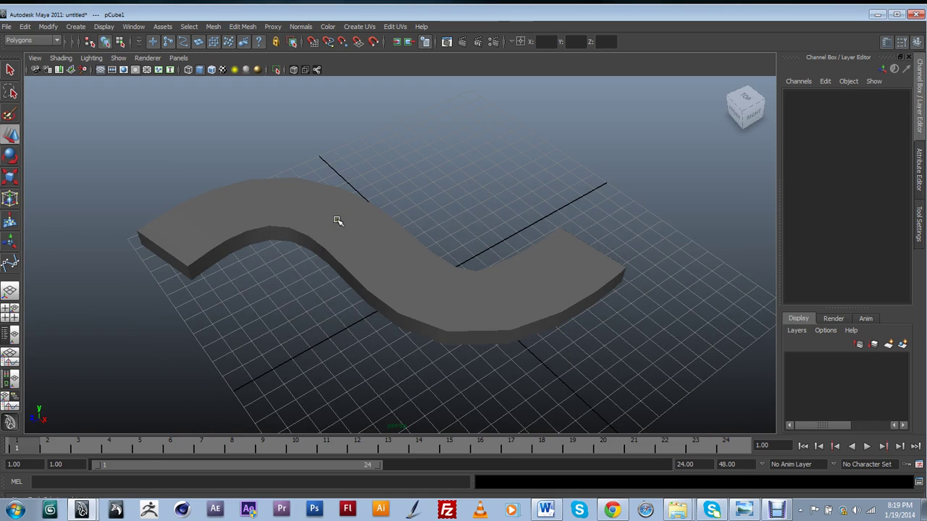
# - Delete the extruded mesh's construction history and reselect the mesh to check its inputs
pyautogui.click(337, 221)
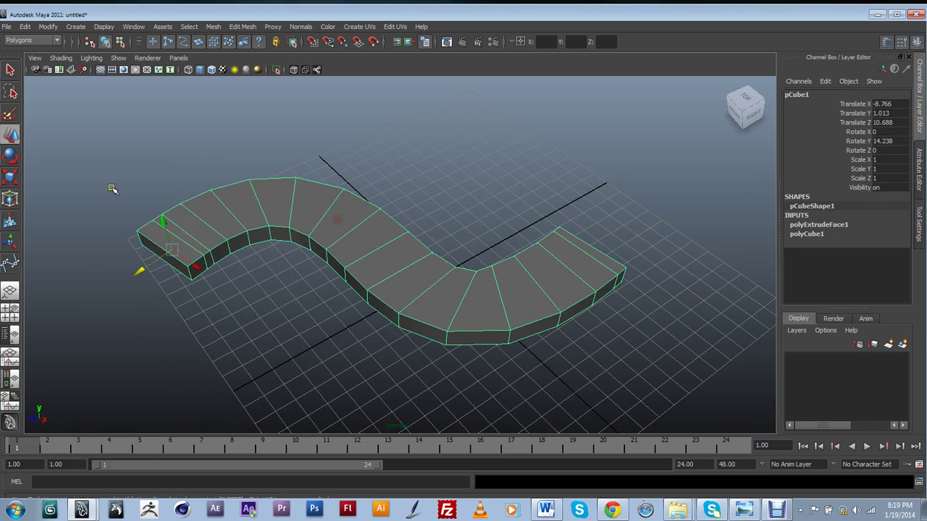
pyautogui.click(52, 28)
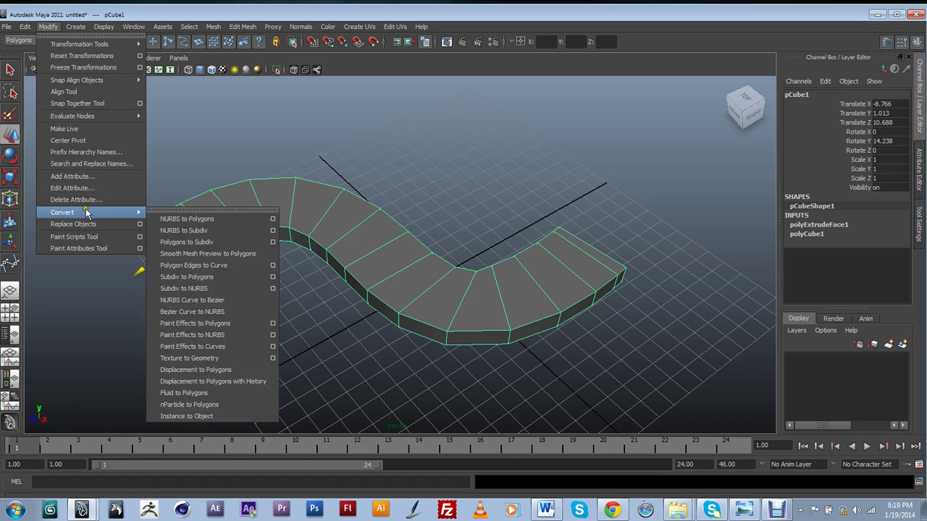
pyautogui.moveTo(23, 28)
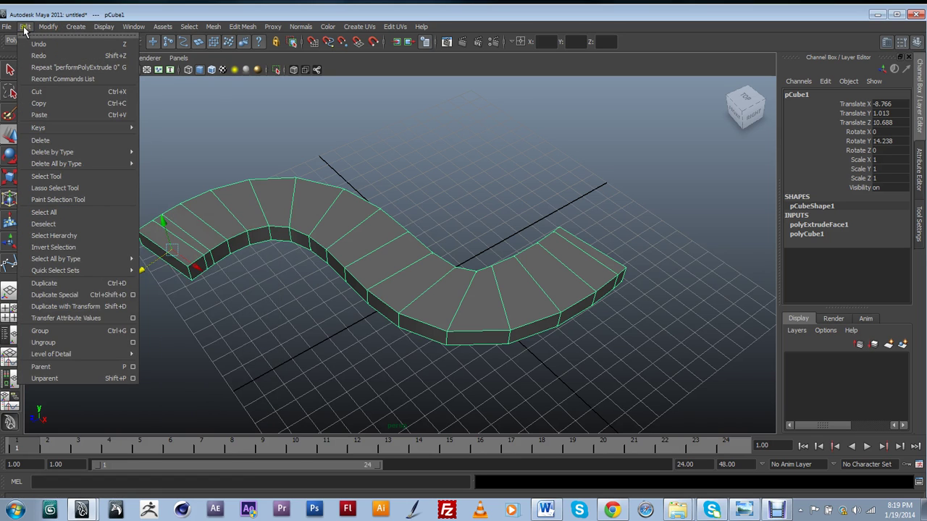
pyautogui.moveTo(82, 169)
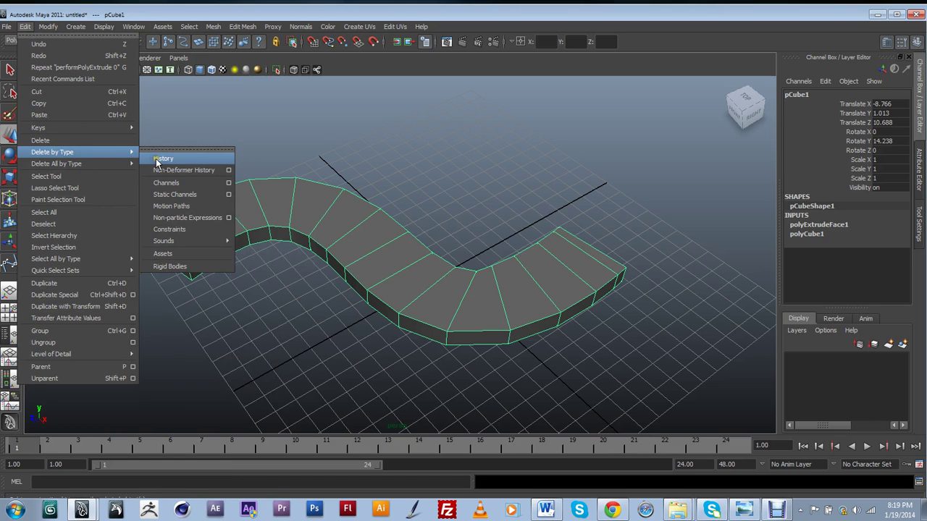
pyautogui.click(157, 162)
pyautogui.click(437, 181)
pyautogui.click(358, 267)
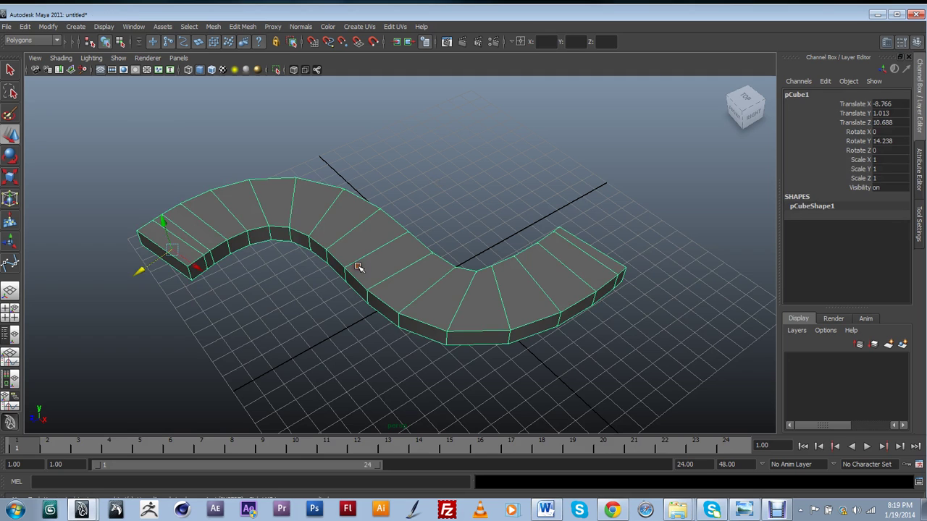
# - In wireframe view, select the Bezier curve and move it to about Z -0.993 to test its independence from the mesh
pyautogui.press('4')
pyautogui.click(342, 228)
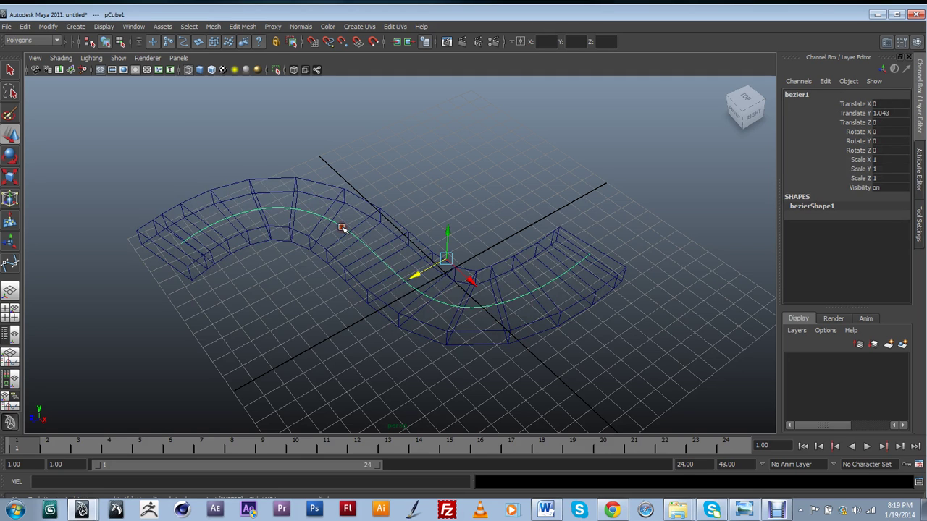
pyautogui.moveTo(419, 276); pyautogui.dragTo(428, 254)
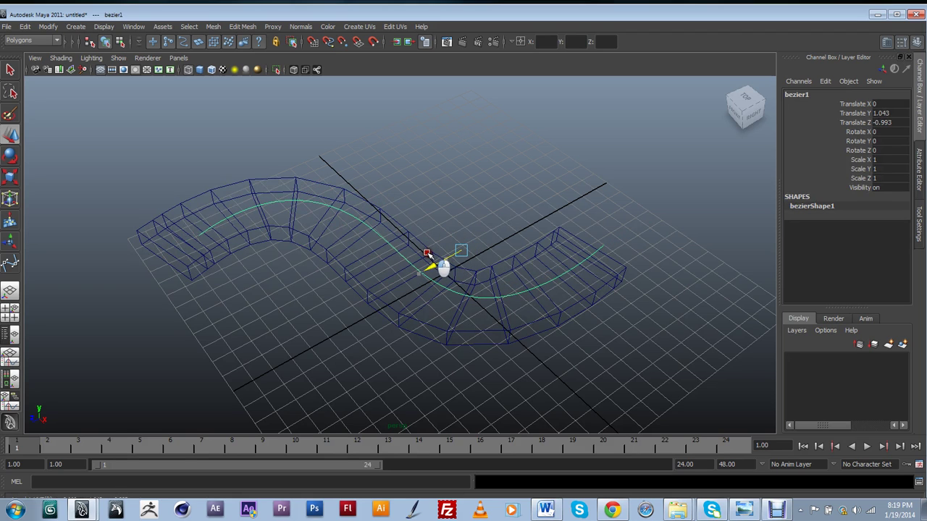
# - Delete the Bezier curve and select the extruded S-shaped mesh in shaded view
pyautogui.click(410, 261)
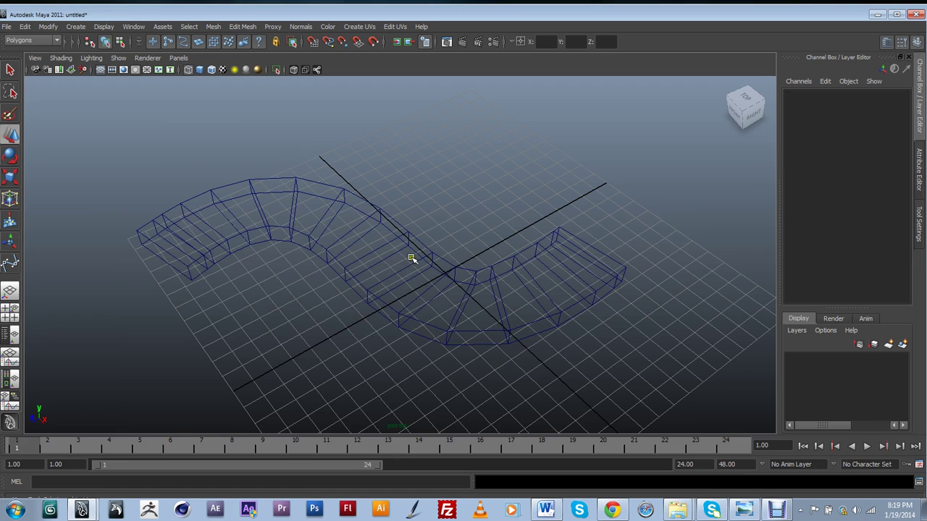
pyautogui.press('5')
pyautogui.moveTo(416, 254)
pyautogui.keyDown('alt'); pyautogui.mouseDown()
pyautogui.moveTo(498, 243)
pyautogui.moveTo(491, 239)
pyautogui.mouseUp(); pyautogui.keyUp('alt')
pyautogui.click(471, 254)
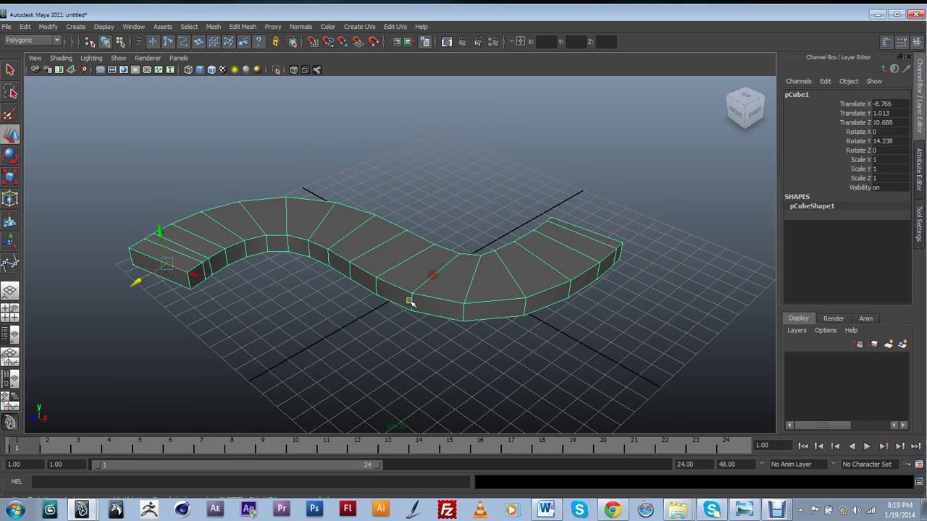
# - Try duplicating the S-shaped mesh and raising the copy to about Y 2.087, and undo the duplicate
pyautogui.keyDown('alt'); pyautogui.moveTo(405, 311); pyautogui.dragTo(397, 316); pyautogui.keyUp('alt')
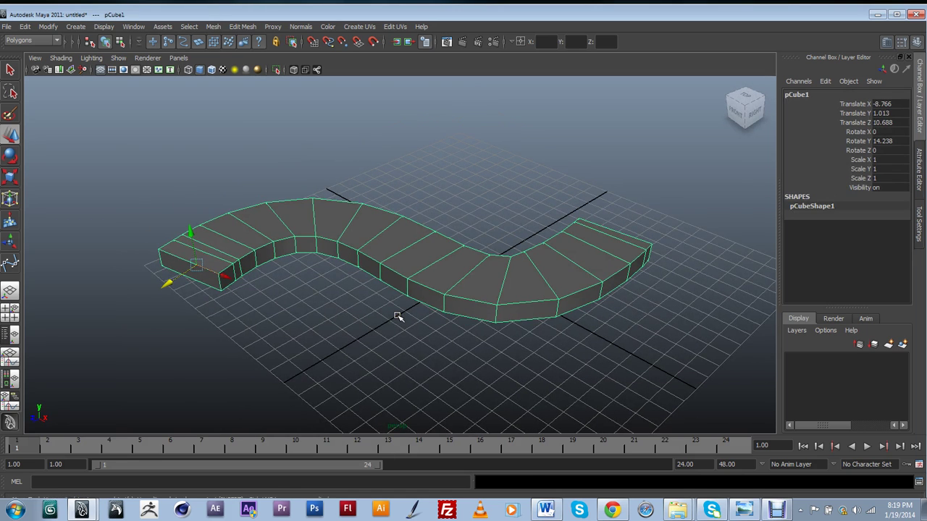
pyautogui.hotkey('ctrl', 'd')
pyautogui.moveTo(189, 253); pyautogui.dragTo(195, 222)
pyautogui.keyDown('alt'); pyautogui.moveTo(393, 265); pyautogui.dragTo(435, 319); pyautogui.keyUp('alt')
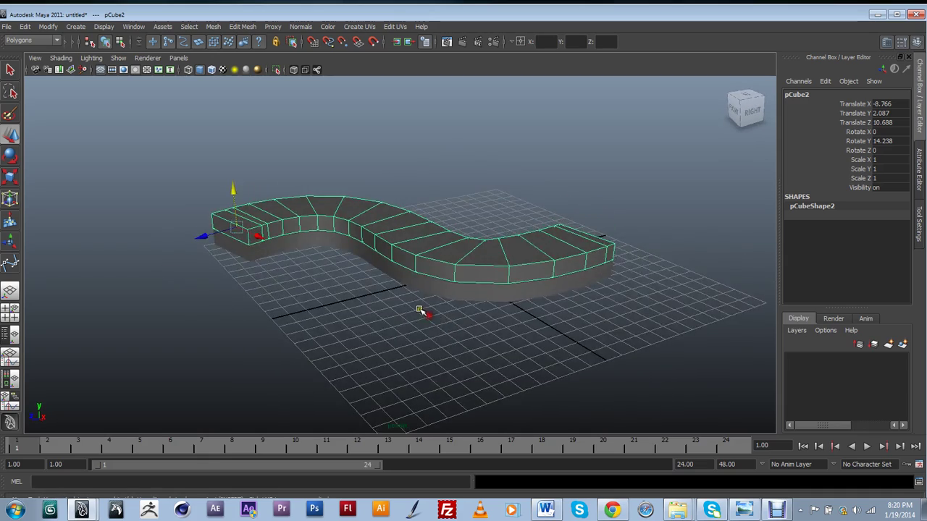
pyautogui.keyDown('alt'); pyautogui.moveTo(421, 311); pyautogui.dragTo(495, 325, button='middle'); pyautogui.keyUp('alt')
pyautogui.scroll(2, 495, 325)
pyautogui.scroll(-3, 495, 325)
pyautogui.keyDown('alt'); pyautogui.moveTo(495, 325); pyautogui.dragTo(286, 264); pyautogui.keyUp('alt')
pyautogui.click(286, 263)
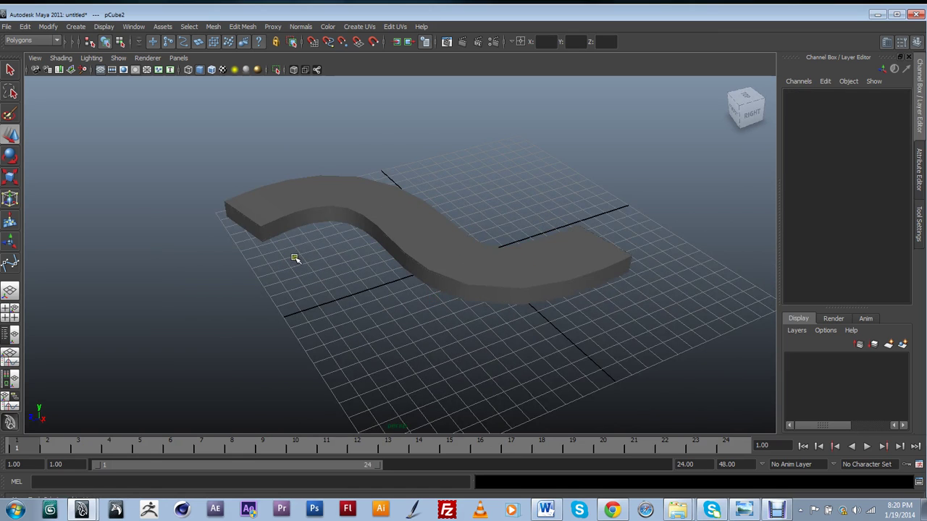
pyautogui.scroll(3, 294, 258)
pyautogui.hotkey('ctrl', 'z')
# - Duplicate the S-shaped mesh, stack the copy on top of the original at about Y 2.057, and deselect it
pyautogui.hotkey('ctrl', 'd')
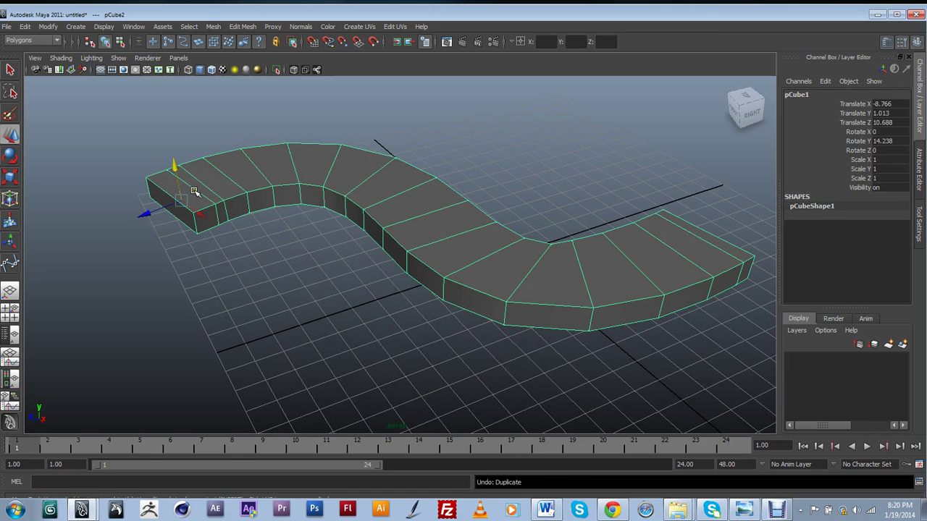
pyautogui.hotkey('ctrl', 'd')
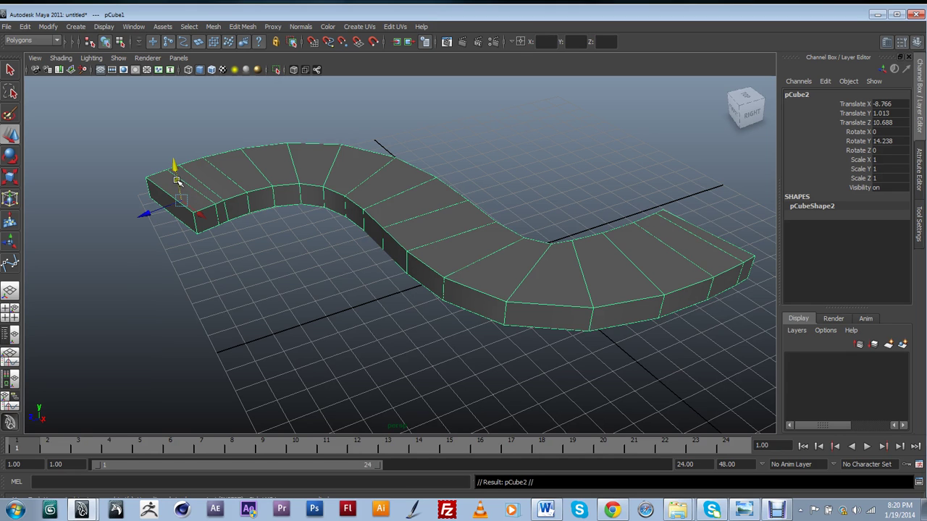
pyautogui.moveTo(169, 146); pyautogui.dragTo(177, 157, button='middle')
pyautogui.moveTo(179, 157); pyautogui.dragTo(180, 158)
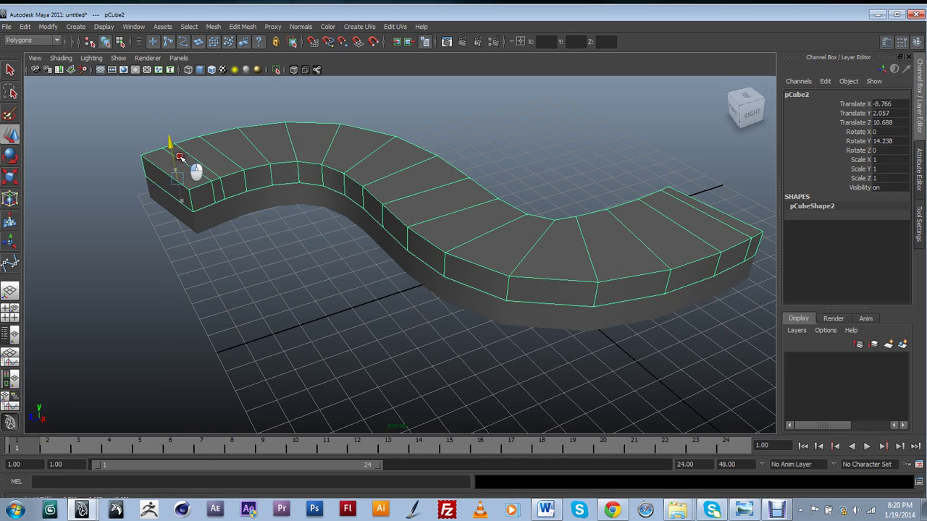
pyautogui.scroll(-2, 418, 234)
pyautogui.click(485, 193)
pyautogui.click(485, 192)
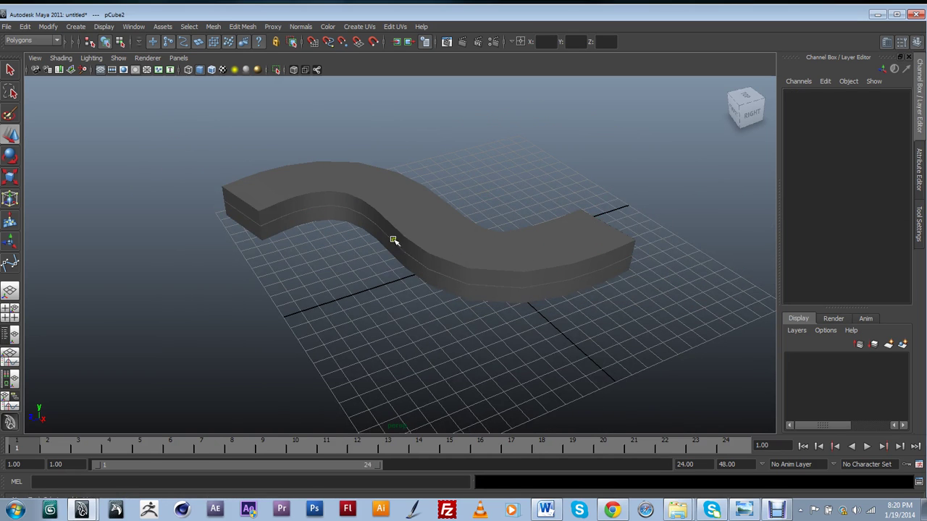
# - Select the lower mesh and examine the curved sofa's seat and base in the reference photo in Windows Photo Viewer
pyautogui.keyDown('alt'); pyautogui.moveTo(393, 240); pyautogui.dragTo(449, 268); pyautogui.keyUp('alt')
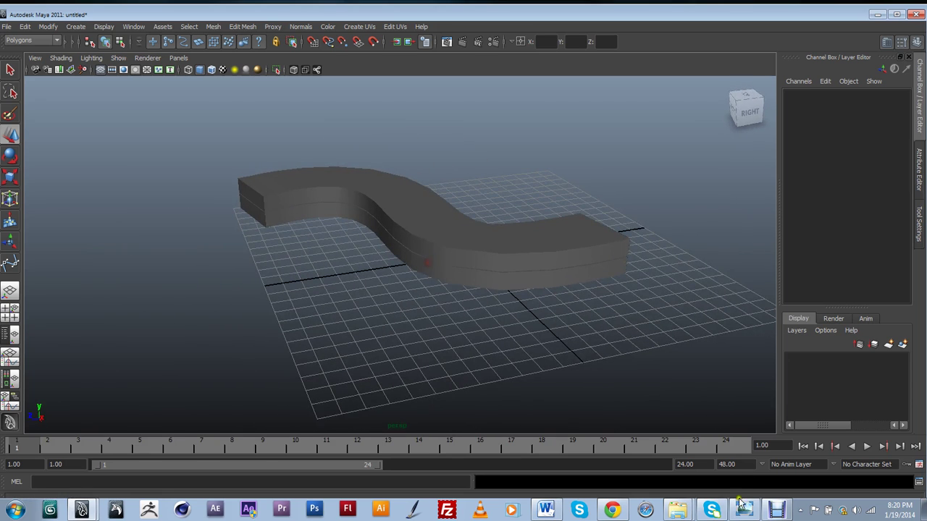
pyautogui.click(567, 272)
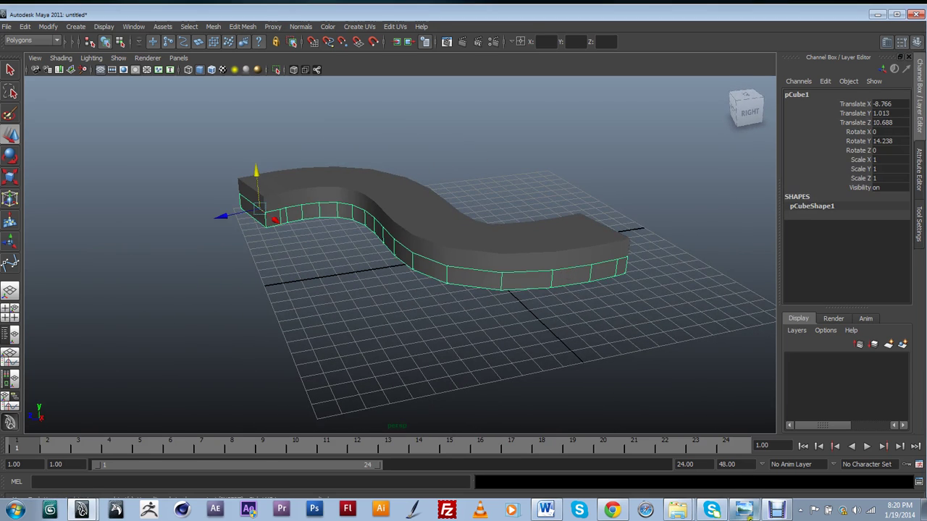
pyautogui.click(740, 511)
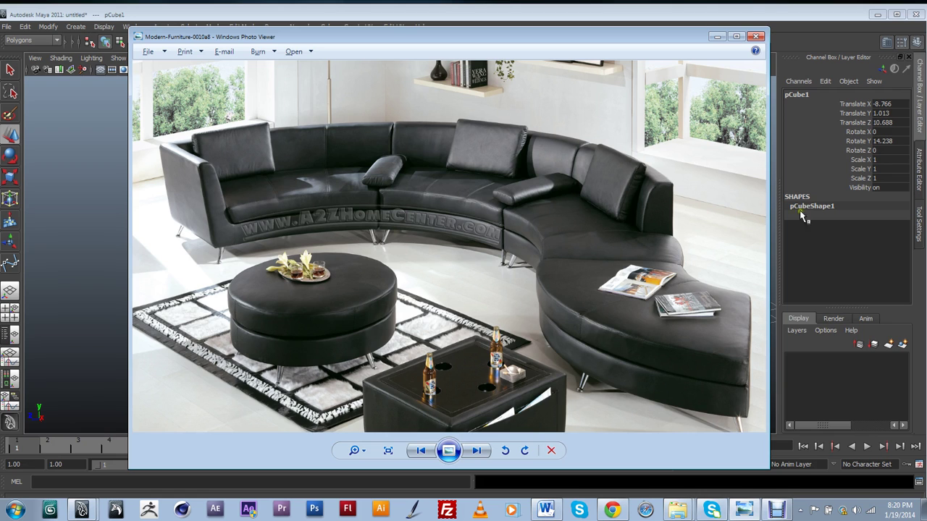
pyautogui.click(715, 37)
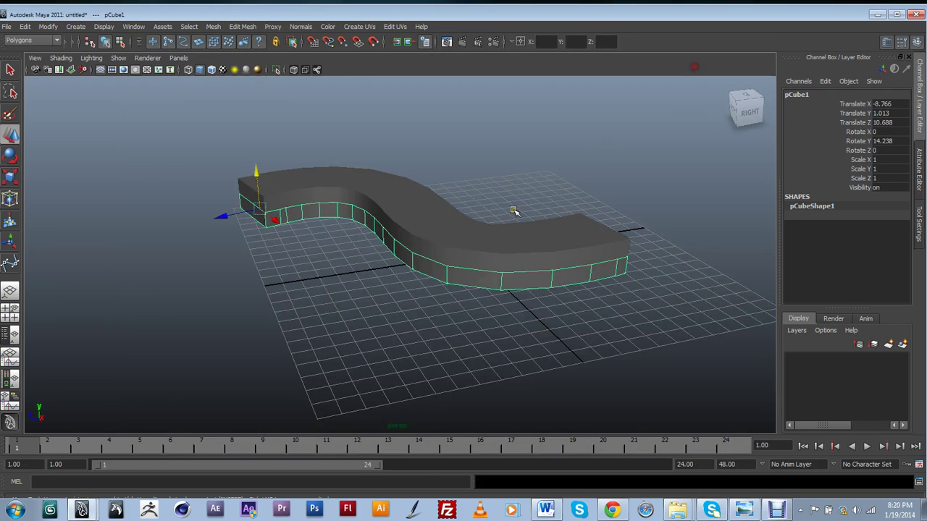
# - Insert a lengthwise edge loop along the lower mesh, about a quarter of its width from the outer back edge
pyautogui.keyDown('alt'); pyautogui.moveTo(511, 266); pyautogui.dragTo(401, 282); pyautogui.keyUp('alt')
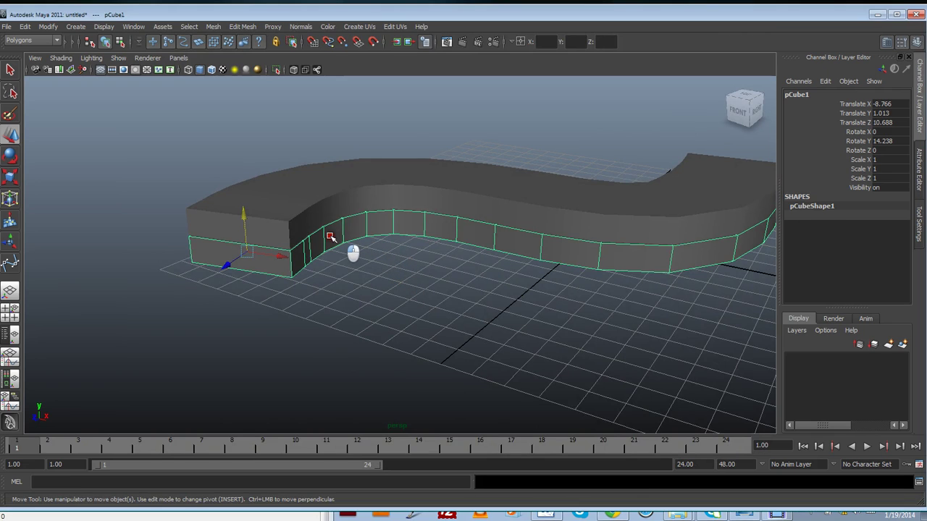
pyautogui.keyDown('shift'); pyautogui.moveTo(328, 236); pyautogui.dragTo(332, 341, button='right'); pyautogui.keyUp('shift')
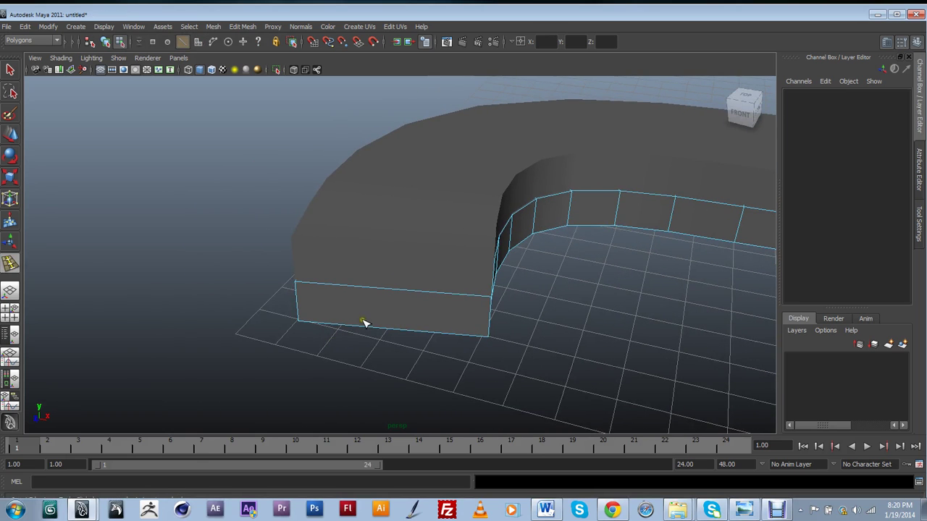
pyautogui.moveTo(374, 330); pyautogui.dragTo(340, 320)
pyautogui.keyDown('alt'); pyautogui.moveTo(415, 277); pyautogui.dragTo(471, 310); pyautogui.keyUp('alt')
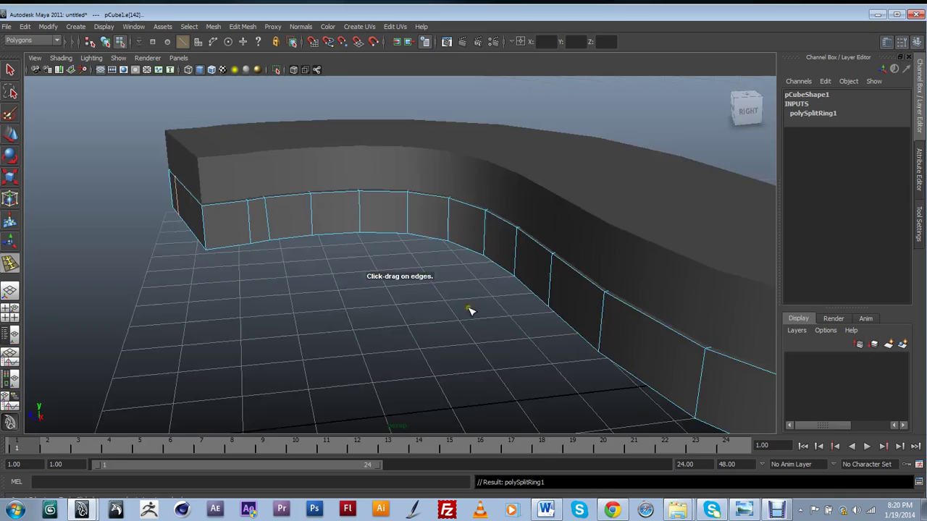
pyautogui.keyDown('alt'); pyautogui.moveTo(515, 339); pyautogui.dragTo(408, 321); pyautogui.keyUp('alt')
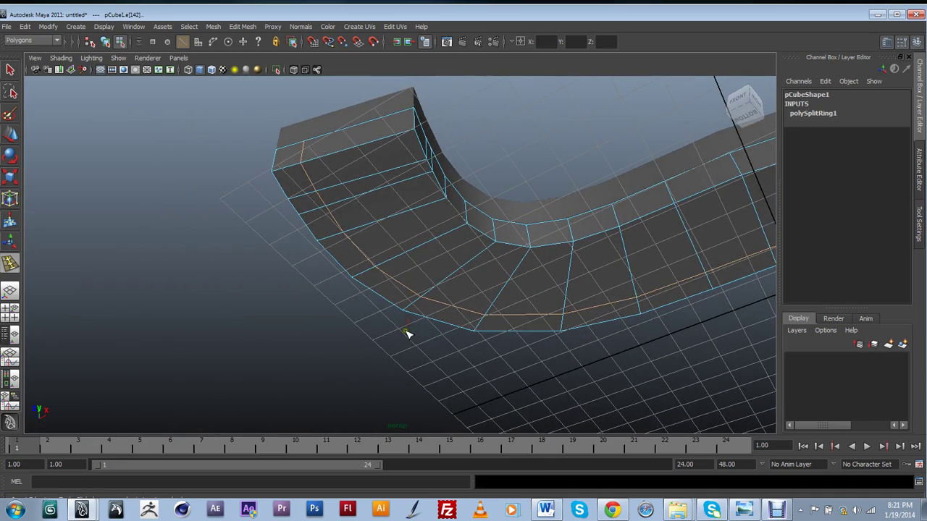
pyautogui.hotkey('ctrl', 'z')
pyautogui.moveTo(338, 152); pyautogui.dragTo(307, 167)
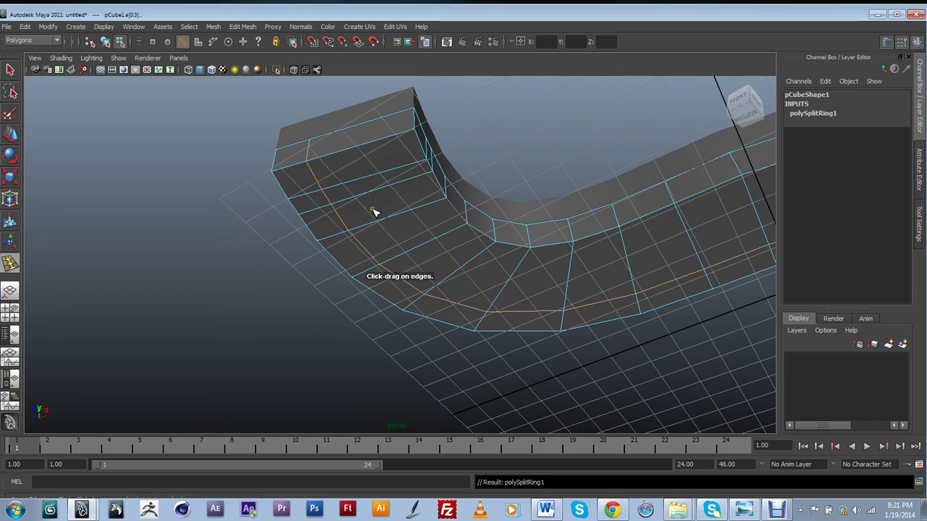
pyautogui.keyDown('alt'); pyautogui.moveTo(373, 211); pyautogui.dragTo(393, 304); pyautogui.keyUp('alt')
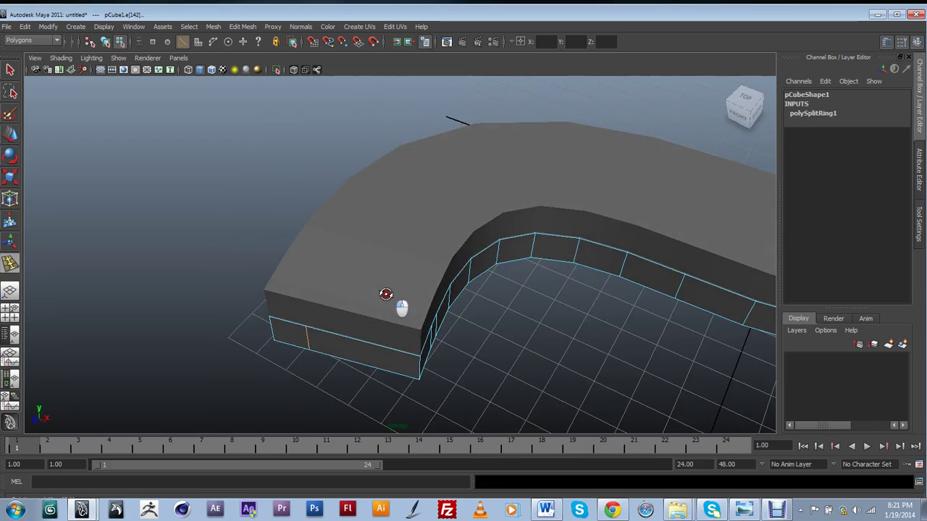
pyautogui.click(10, 134)
# - Delete the upper duplicate mesh that lacks the edge loop
pyautogui.keyDown('alt'); pyautogui.moveTo(483, 342); pyautogui.dragTo(496, 320); pyautogui.keyUp('alt')
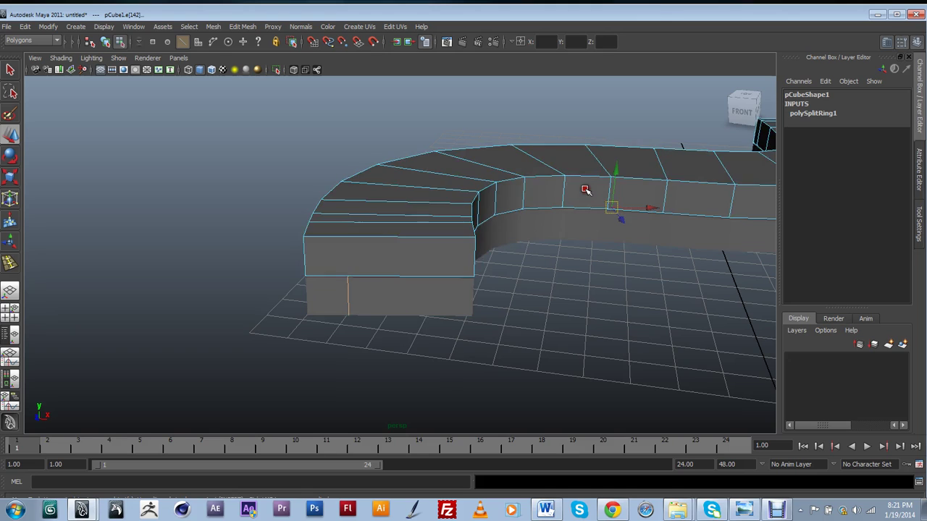
pyautogui.click(629, 118)
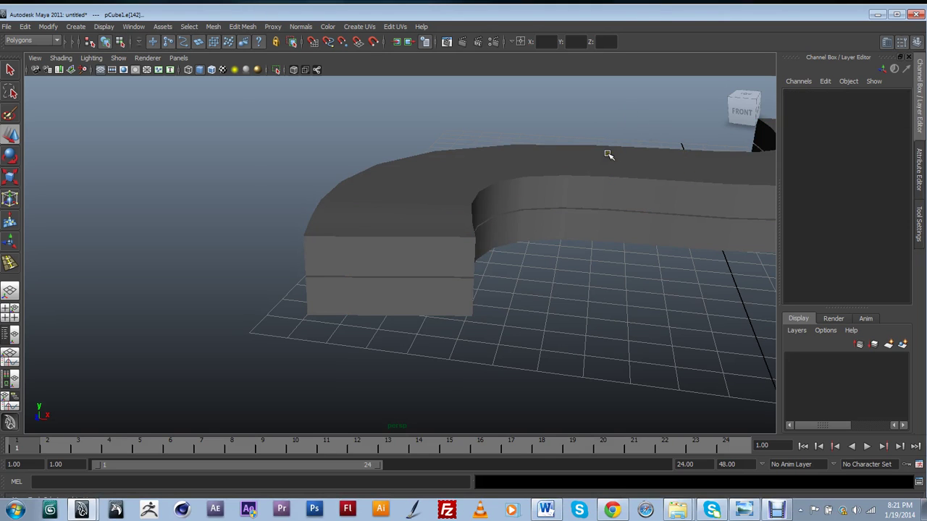
pyautogui.click(600, 180)
pyautogui.press('Delete')
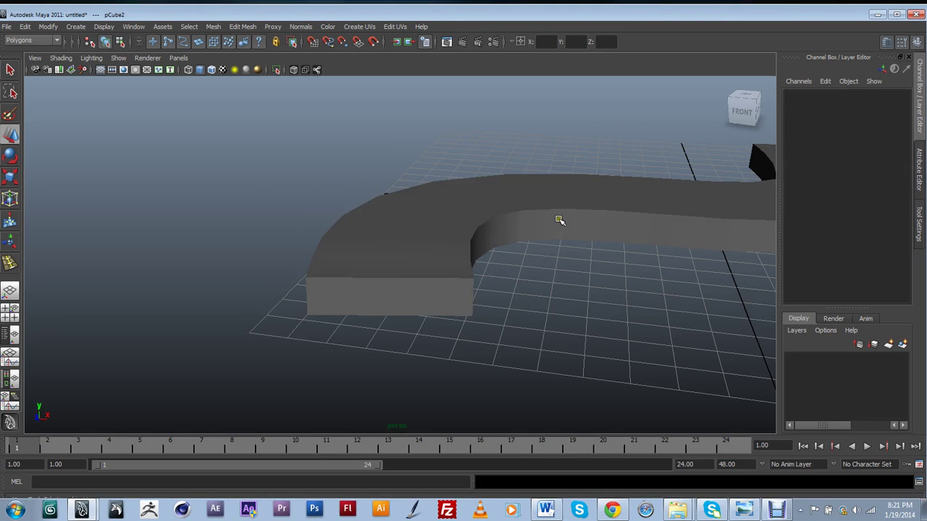
# - Duplicate the mesh with the new edge loop and raise the copy to about Y 2.053, on top of the original
pyautogui.click(559, 220)
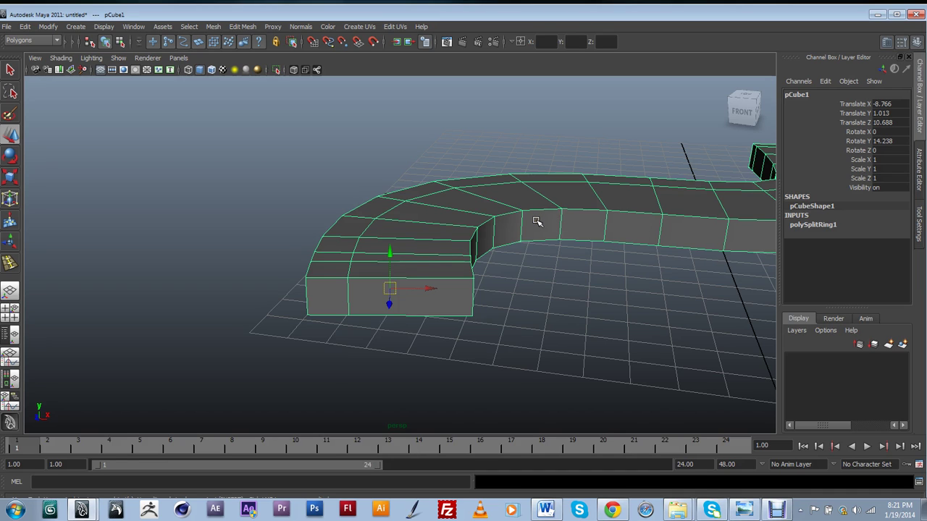
pyautogui.hotkey('ctrl', 'd')
pyautogui.keyDown('alt'); pyautogui.moveTo(416, 315); pyautogui.dragTo(336, 332, button='middle'); pyautogui.keyUp('alt')
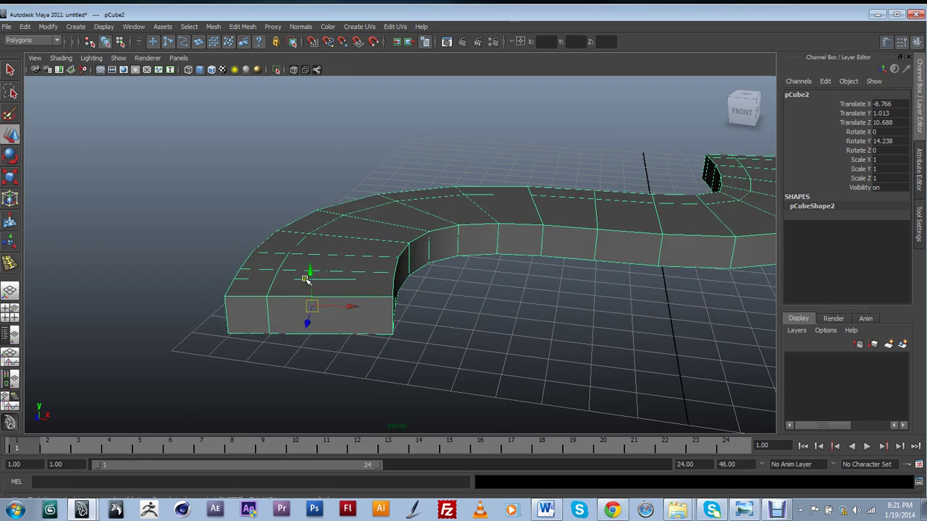
pyautogui.moveTo(310, 276); pyautogui.dragTo(304, 235)
pyautogui.keyDown('alt'); pyautogui.moveTo(343, 273); pyautogui.dragTo(333, 309); pyautogui.keyUp('alt')
pyautogui.scroll(-5, 425, 296)
pyautogui.keyDown('alt'); pyautogui.moveTo(467, 293); pyautogui.dragTo(414, 292); pyautogui.keyUp('alt')
pyautogui.keyDown('alt'); pyautogui.moveTo(495, 290); pyautogui.dragTo(411, 289, button='middle'); pyautogui.keyUp('alt')
pyautogui.keyDown('alt'); pyautogui.moveTo(414, 292); pyautogui.dragTo(432, 317); pyautogui.keyUp('alt')
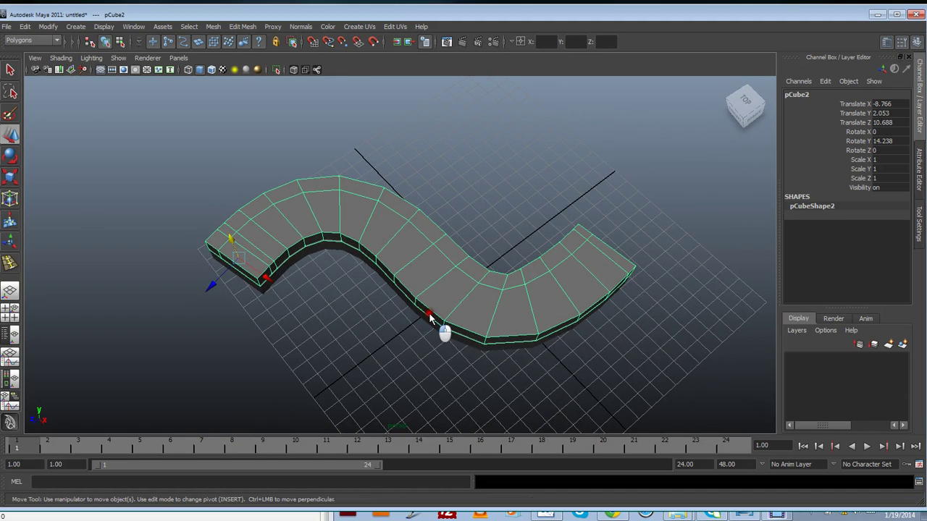
# - In the top view, select the upper copy's faces at the sofa's end and delete them
pyautogui.press('space')
pyautogui.click(533, 186)
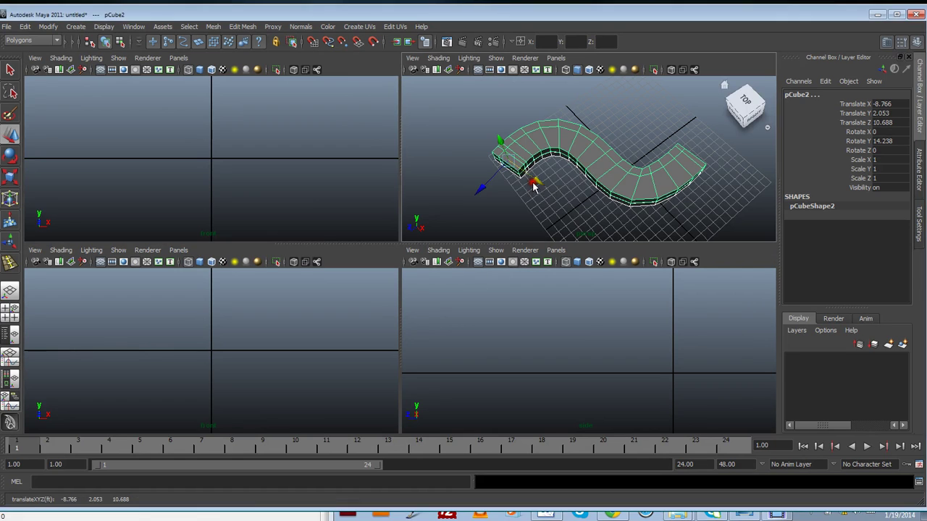
pyautogui.press('space')
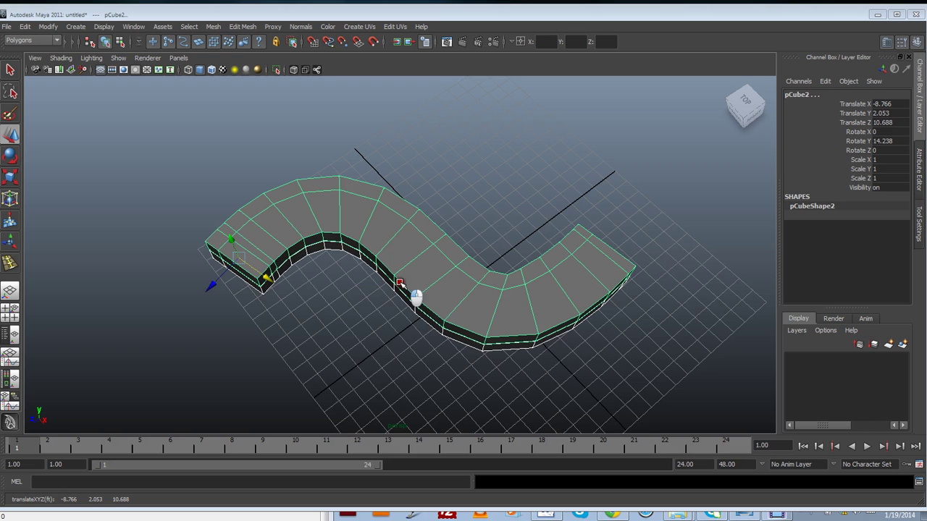
pyautogui.press('space')
pyautogui.scroll(-9, 478, 263)
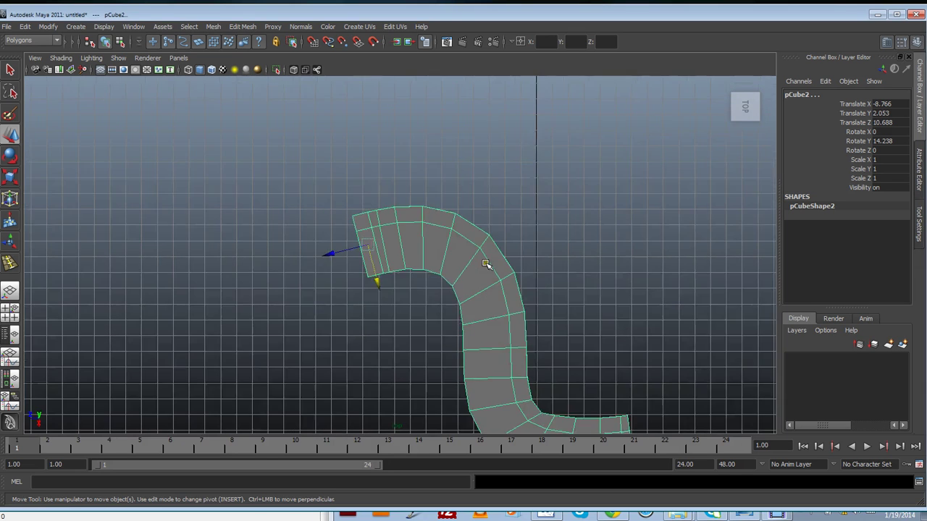
pyautogui.keyDown('alt'); pyautogui.moveTo(486, 262); pyautogui.dragTo(499, 333, button='middle'); pyautogui.keyUp('alt')
pyautogui.scroll(4, 499, 333)
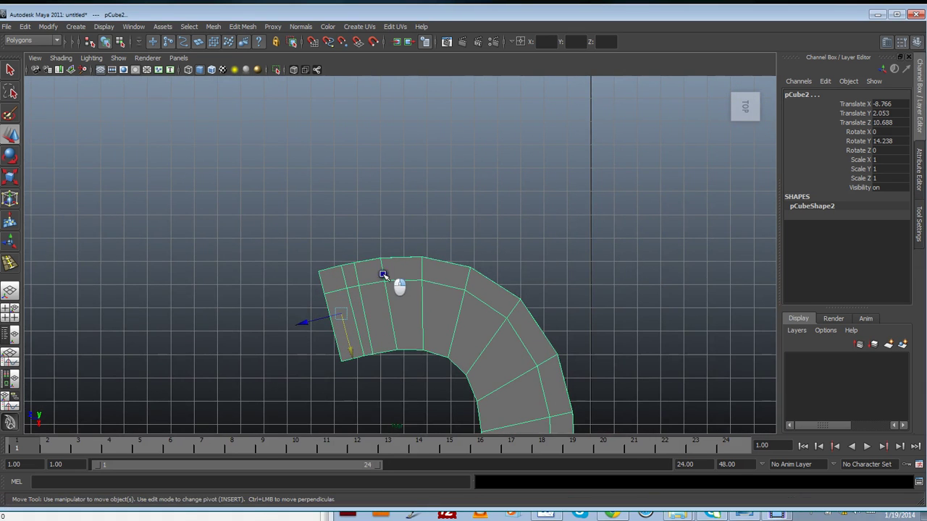
pyautogui.click(396, 282)
pyautogui.click(341, 331)
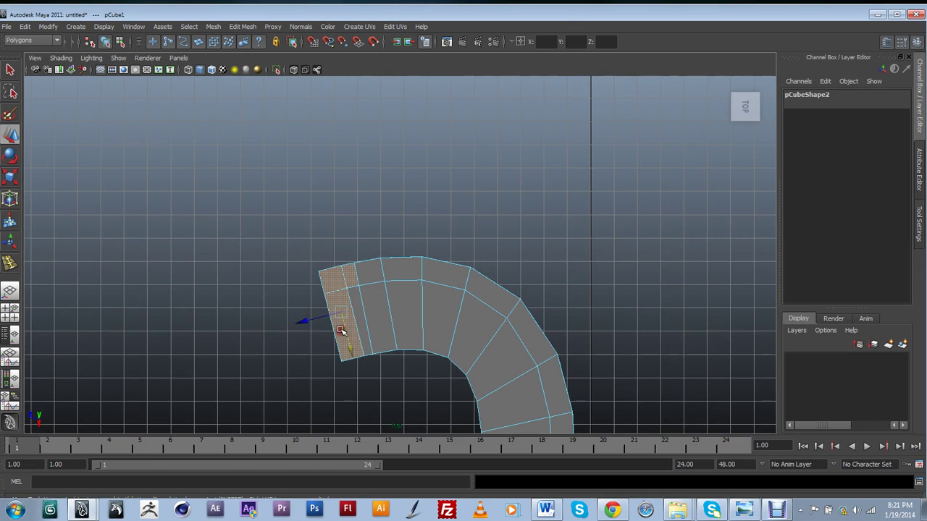
pyautogui.press('Delete')
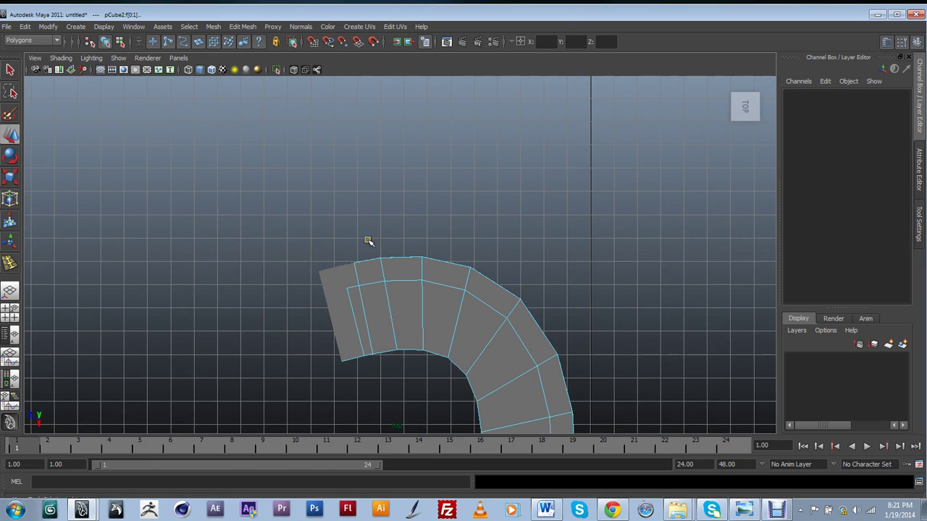
# - In the top view, delete the upper copy's back-strip faces around the outer bend and into the straight middle section
pyautogui.click(442, 274)
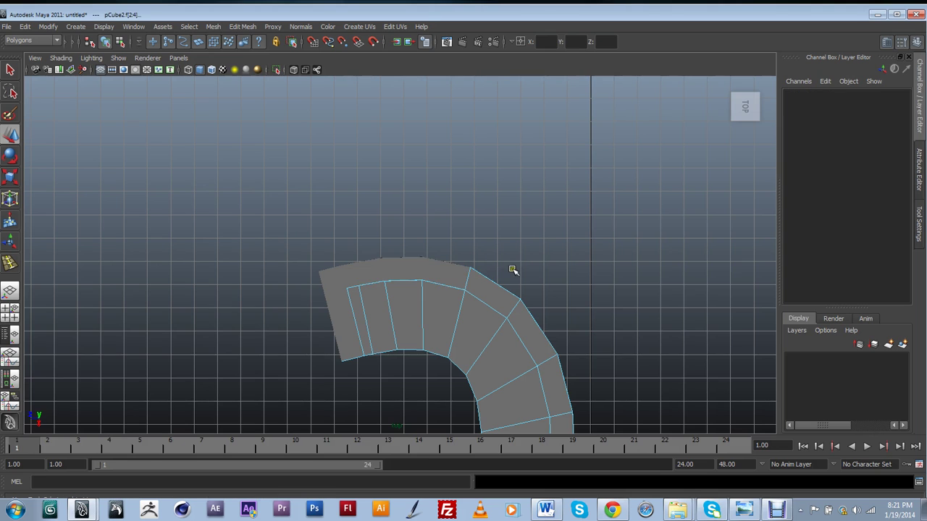
pyautogui.keyDown('alt'); pyautogui.moveTo(557, 267); pyautogui.dragTo(452, 138, button='middle'); pyautogui.keyUp('alt')
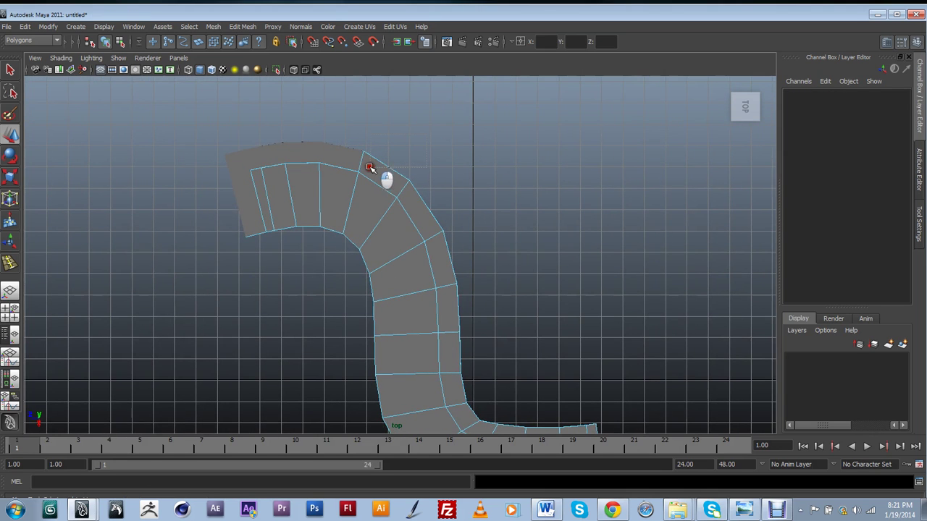
pyautogui.click(370, 168)
pyautogui.press('Delete')
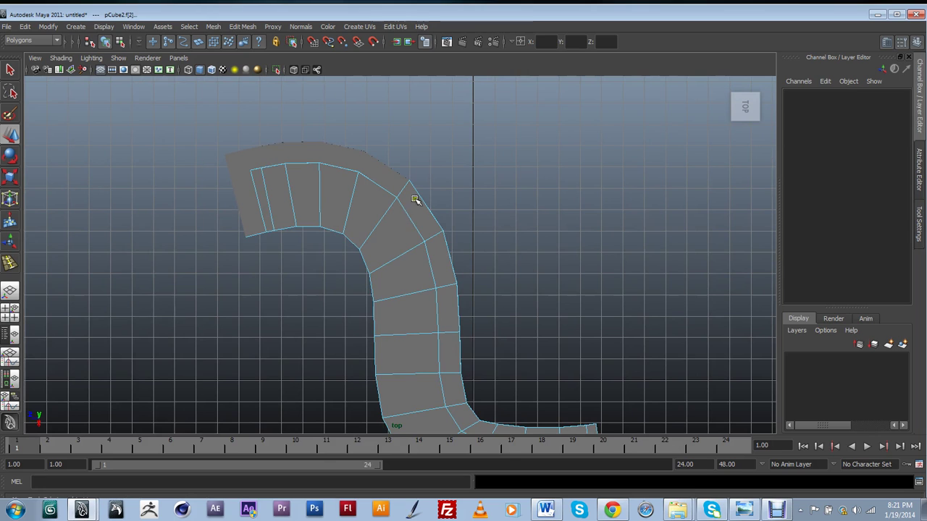
pyautogui.click(427, 212)
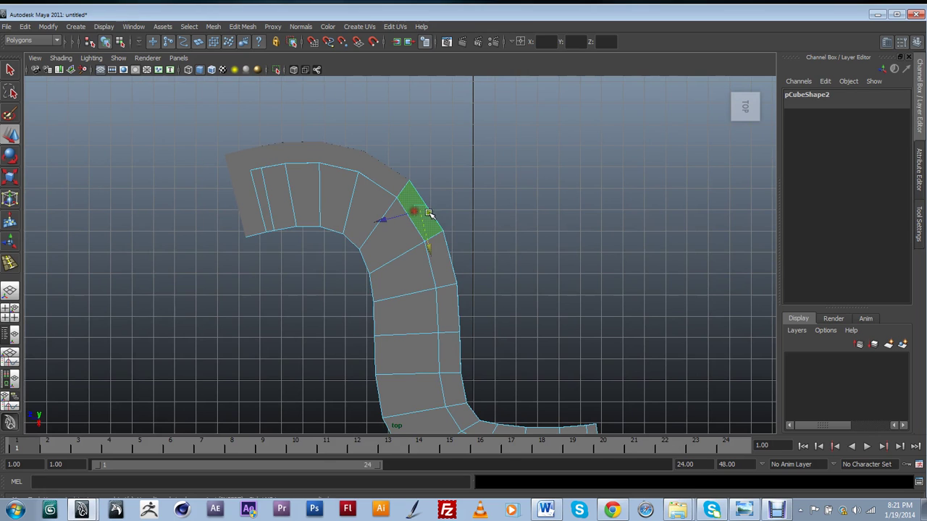
pyautogui.click(440, 267)
pyautogui.click(452, 321)
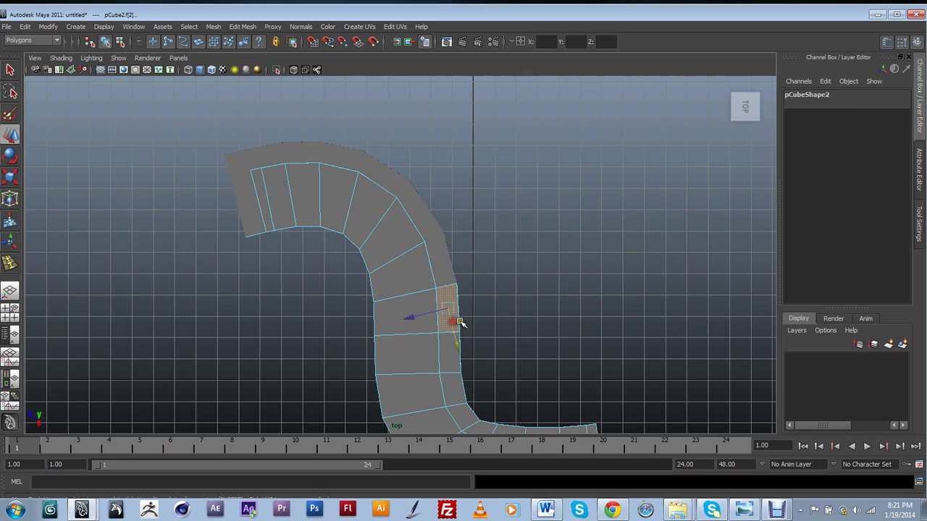
# - Delete the upper copy's remaining back-strip faces from the straight middle section to the sofa's far end
pyautogui.click(456, 386)
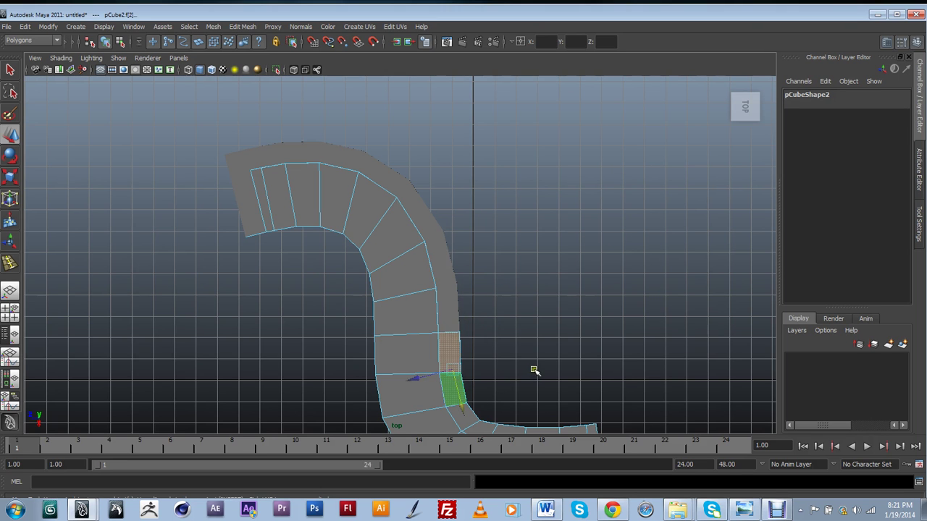
pyautogui.press('Delete')
pyautogui.keyDown('alt'); pyautogui.moveTo(558, 367); pyautogui.dragTo(520, 264, button='middle'); pyautogui.keyUp('alt')
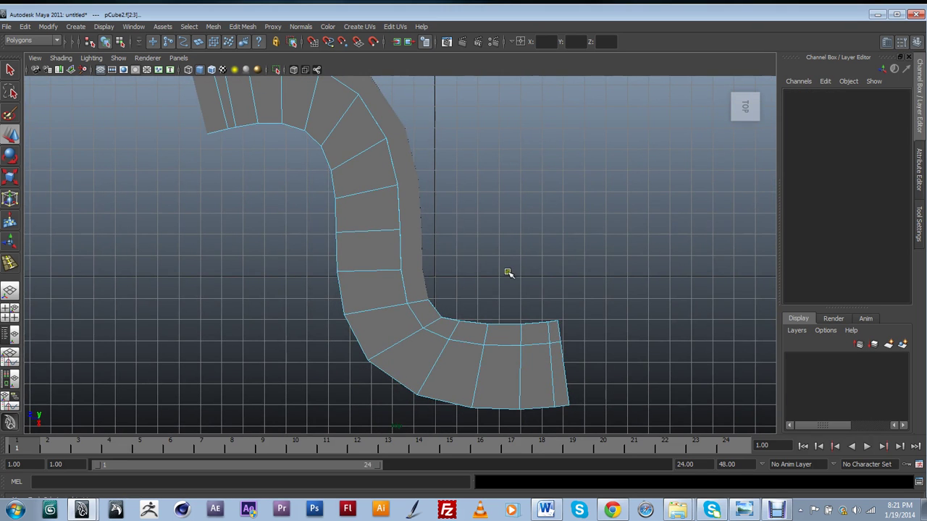
pyautogui.click(438, 321)
pyautogui.click(458, 296)
pyautogui.click(559, 336)
pyautogui.press('Delete')
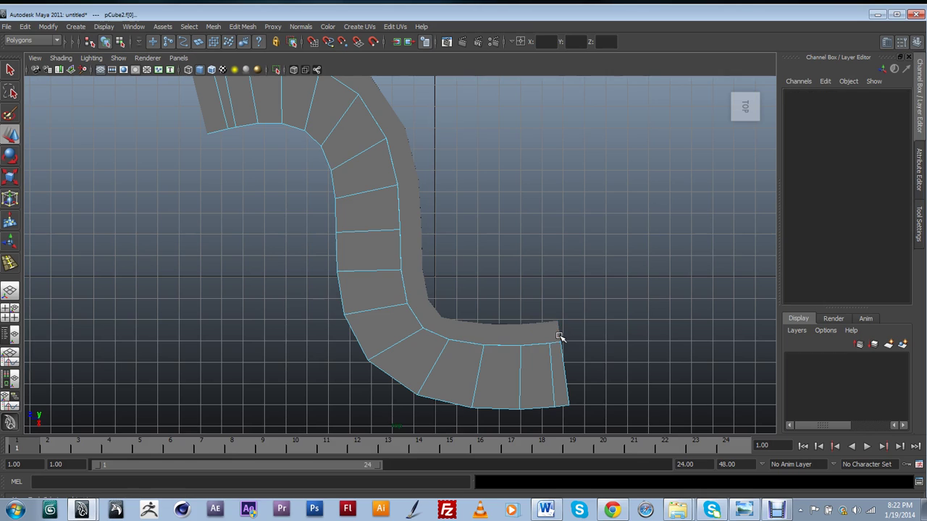
# - Undo the last back-strip face deletions, back to the two faces in the straight middle section
pyautogui.hotkey('ctrl', 'z')
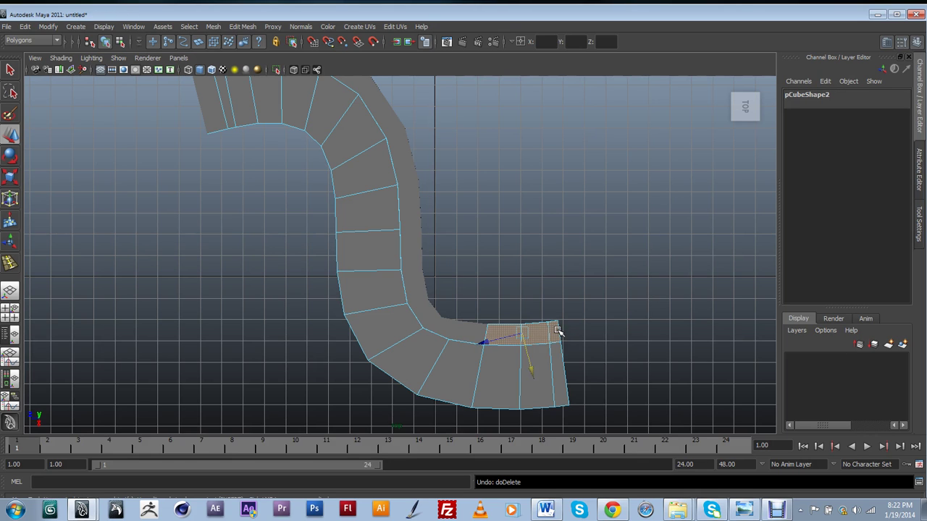
pyautogui.hotkey('ctrl', 'z')
pyautogui.hotkey('ctrl', 'z')
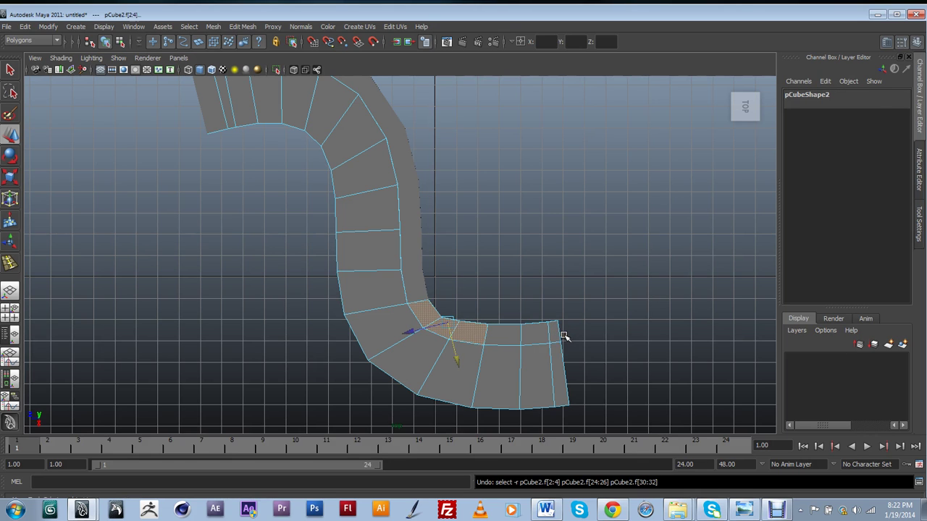
pyautogui.hotkey('ctrl', 'z')
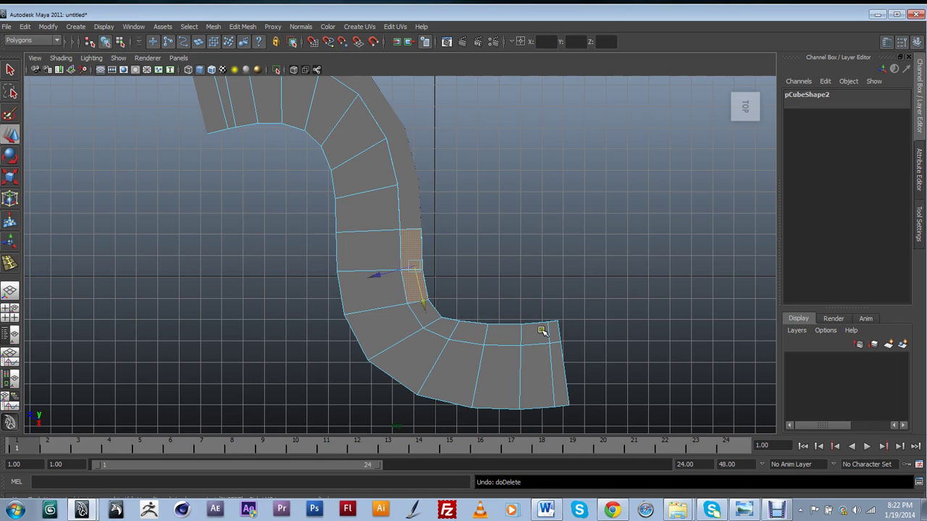
# - View the sofa reference photo in Windows Photo Viewer to examine how far the backrest runs, and return to Maya
pyautogui.keyDown('shift'); pyautogui.click(425, 317); pyautogui.keyUp('shift')
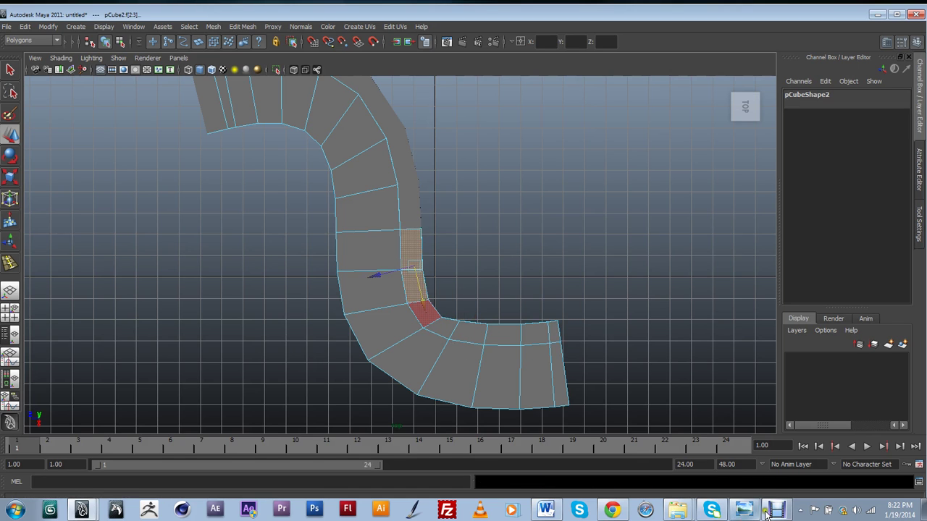
pyautogui.click(742, 511)
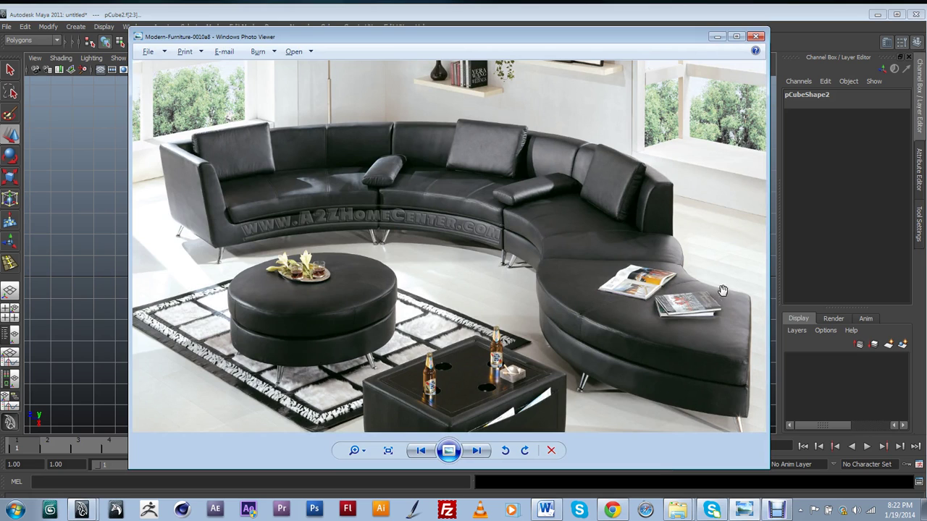
pyautogui.click(746, 7)
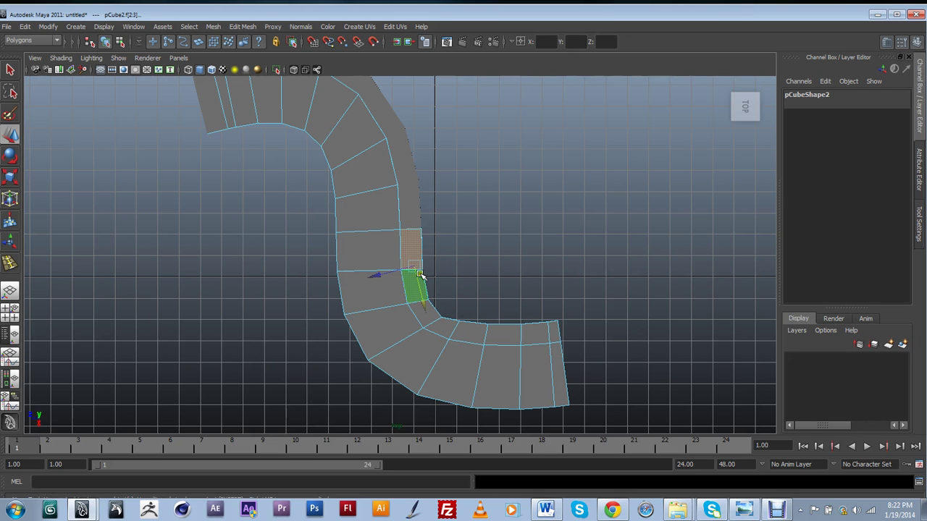
# - Return to object mode and turn on Wireframe on Shaded in the perspective view
pyautogui.press('F8')
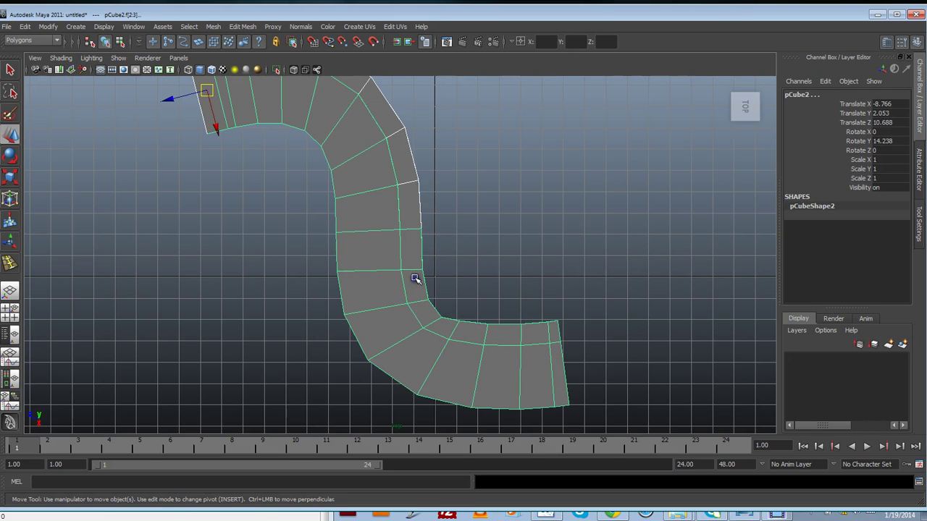
pyautogui.click(409, 224)
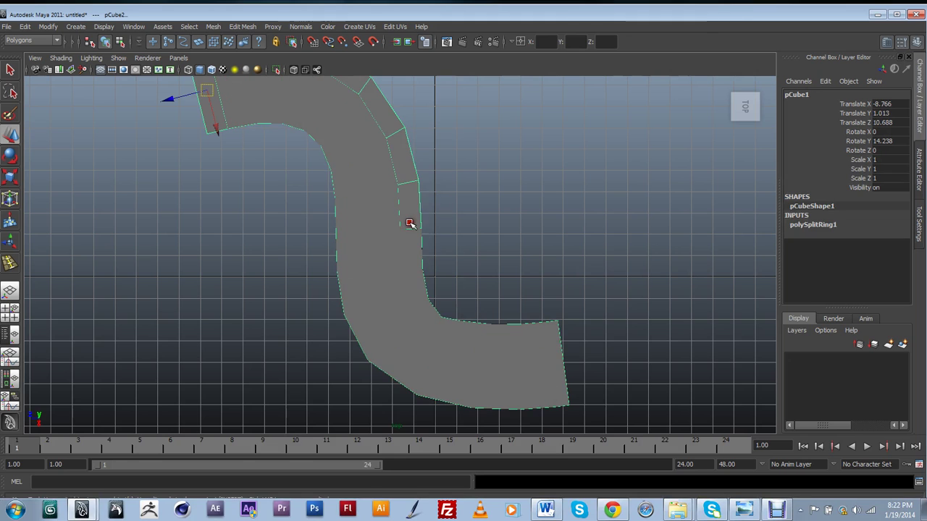
pyautogui.press('Delete')
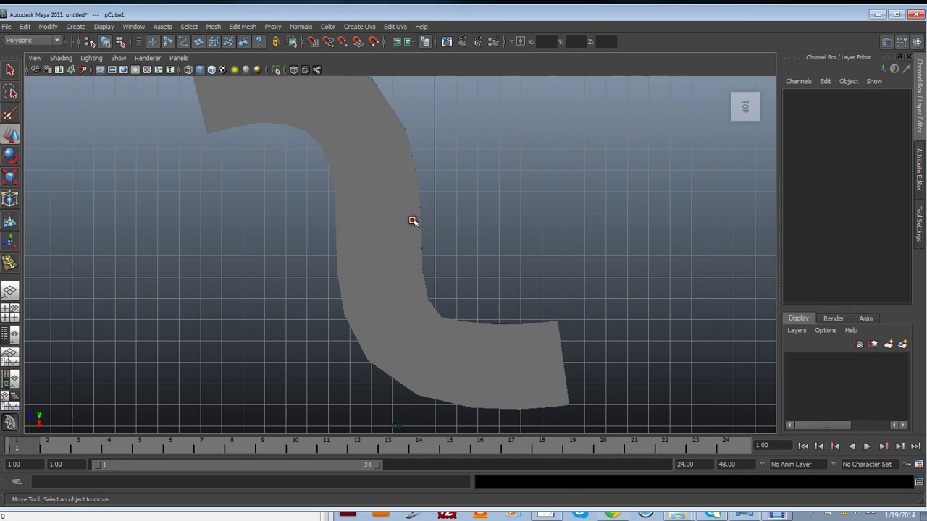
pyautogui.keyDown('alt'); pyautogui.moveTo(420, 204); pyautogui.dragTo(151, 170); pyautogui.keyUp('alt')
pyautogui.click(396, 275)
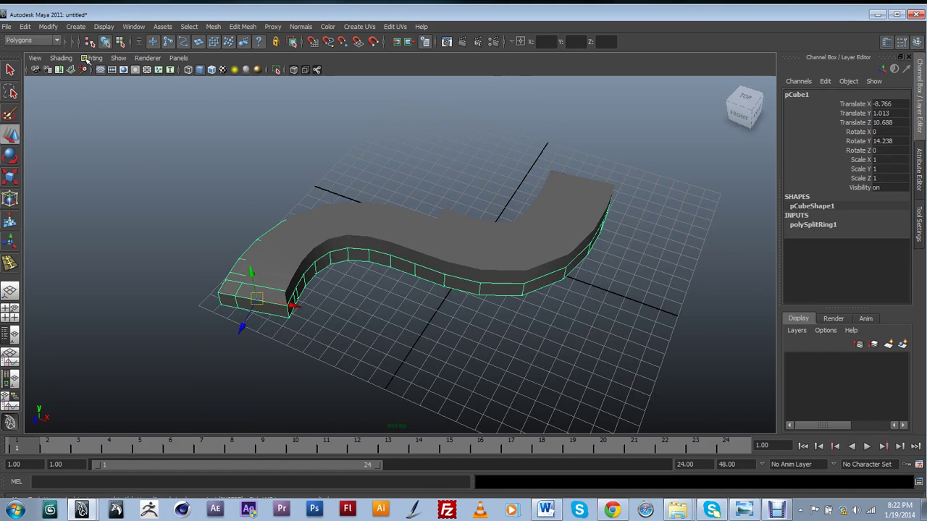
pyautogui.click(61, 58)
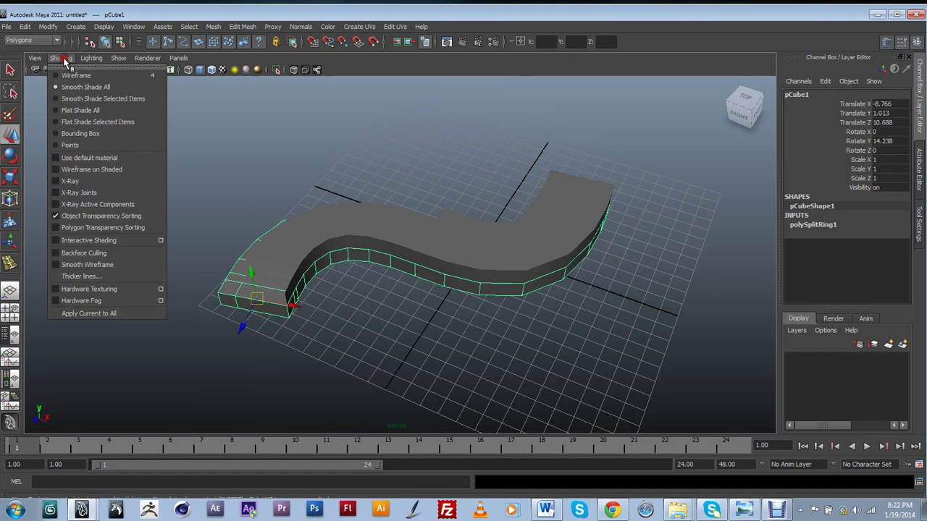
pyautogui.click(58, 169)
pyautogui.click(502, 182)
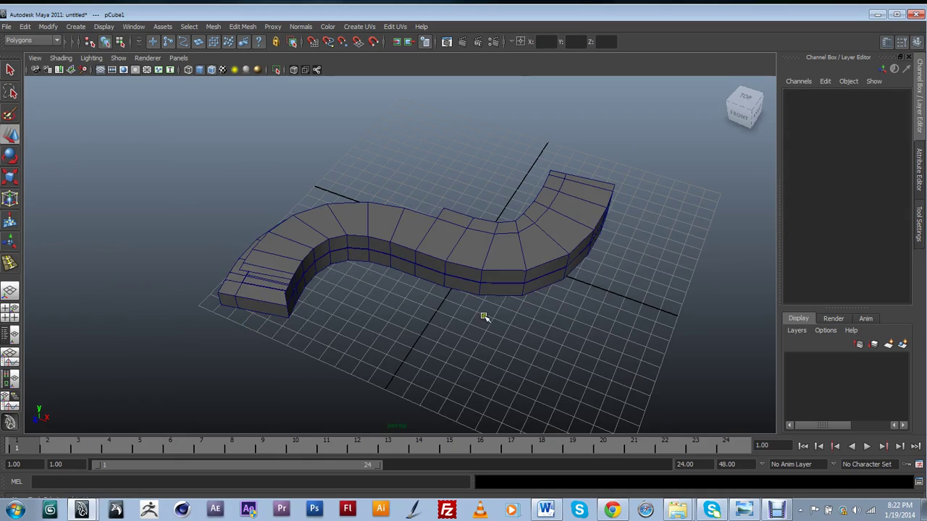
# - Delete the one back-strip face of the upper mesh next to the open gap in the middle of the S, and return to object mode
pyautogui.keyDown('alt'); pyautogui.moveTo(484, 317); pyautogui.dragTo(263, 273); pyautogui.keyUp('alt')
pyautogui.click(269, 284)
pyautogui.keyDown('alt'); pyautogui.moveTo(311, 293); pyautogui.dragTo(415, 350); pyautogui.keyUp('alt')
pyautogui.scroll(2, 416, 340)
pyautogui.keyDown('alt'); pyautogui.moveTo(417, 291); pyautogui.dragTo(353, 310, button='middle'); pyautogui.keyUp('alt')
pyautogui.scroll(3, 352, 310)
pyautogui.keyDown('alt'); pyautogui.moveTo(353, 310); pyautogui.dragTo(337, 192); pyautogui.keyUp('alt')
pyautogui.click(339, 194)
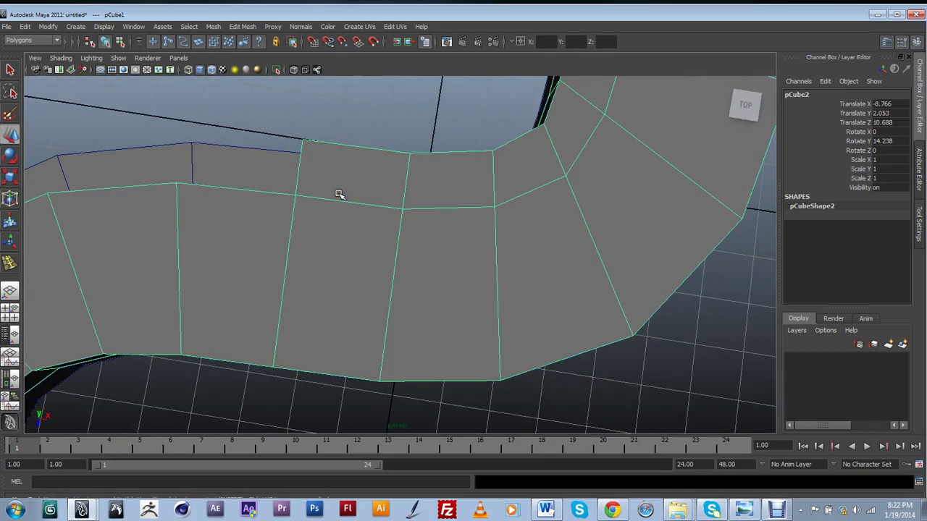
pyautogui.press('F11')
pyautogui.click(340, 212)
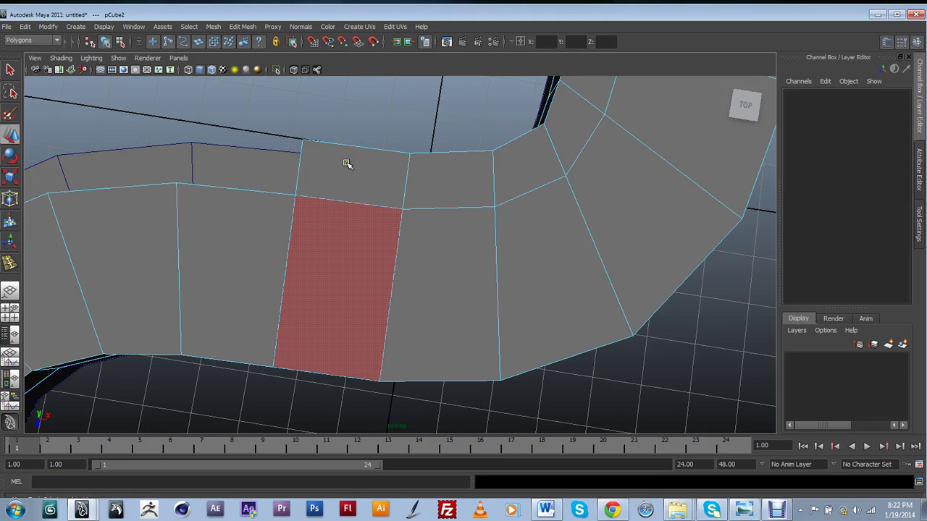
pyautogui.click(351, 167)
pyautogui.press('Delete')
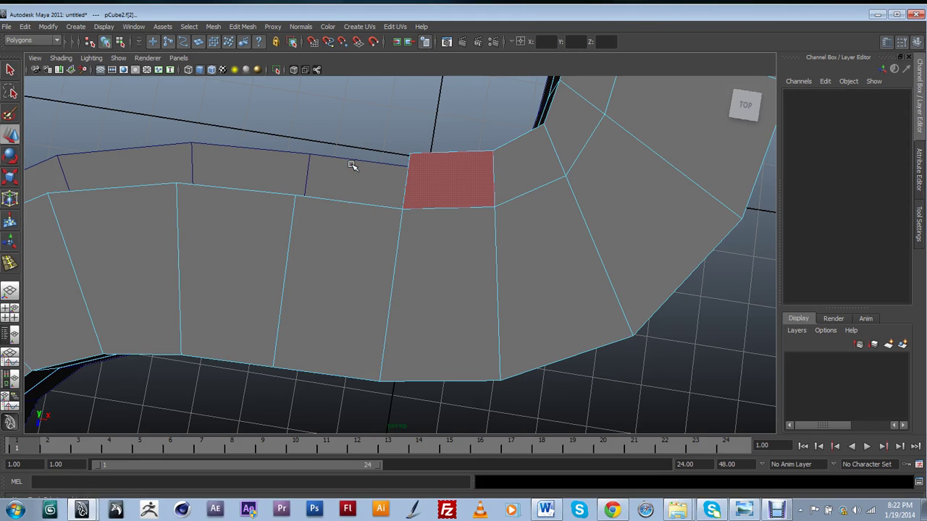
pyautogui.moveTo(444, 188); pyautogui.dragTo(466, 173, button='right')
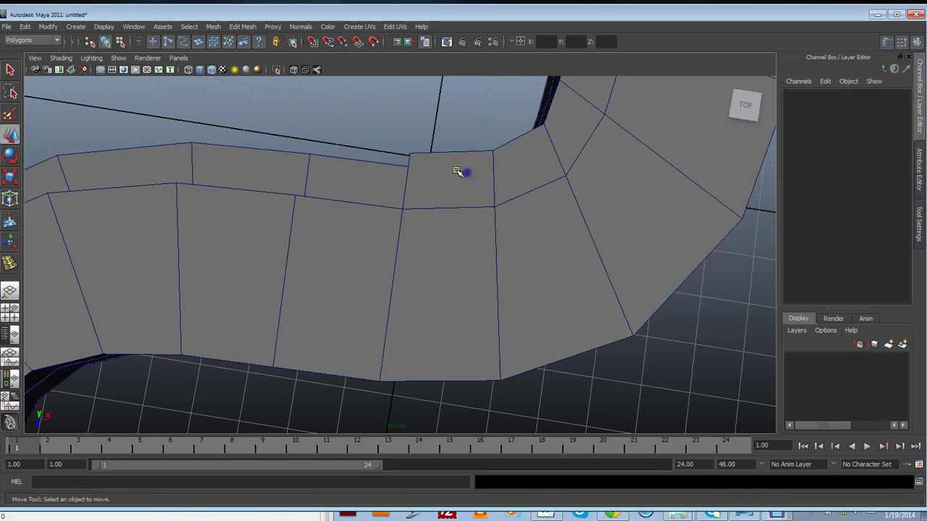
pyautogui.click(425, 125)
# - On the lower mesh, select the exposed top faces across the sofa's end and the adjoining stretch of back strip
pyautogui.scroll(-2, 412, 193)
pyautogui.scroll(-5, 412, 193)
pyautogui.keyDown('alt'); pyautogui.moveTo(356, 238); pyautogui.dragTo(508, 189); pyautogui.keyUp('alt')
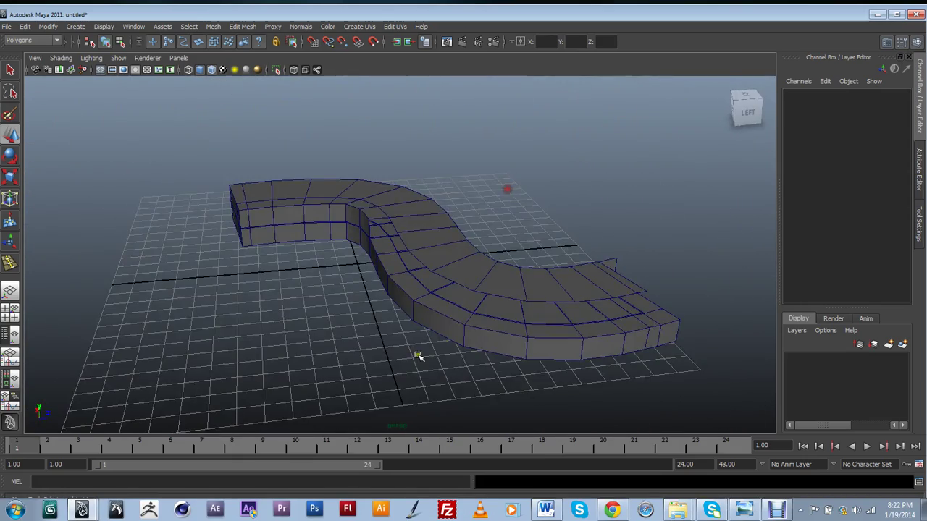
pyautogui.click(449, 319)
pyautogui.keyDown('alt'); pyautogui.moveTo(547, 333); pyautogui.dragTo(490, 331); pyautogui.keyUp('alt')
pyautogui.moveTo(459, 345); pyautogui.dragTo(464, 325, button='right')
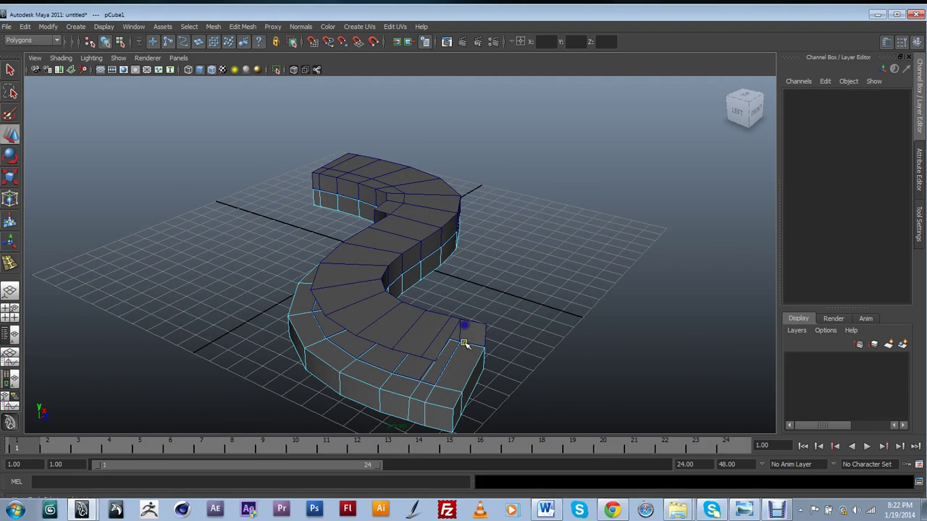
pyautogui.moveTo(461, 357); pyautogui.dragTo(445, 393)
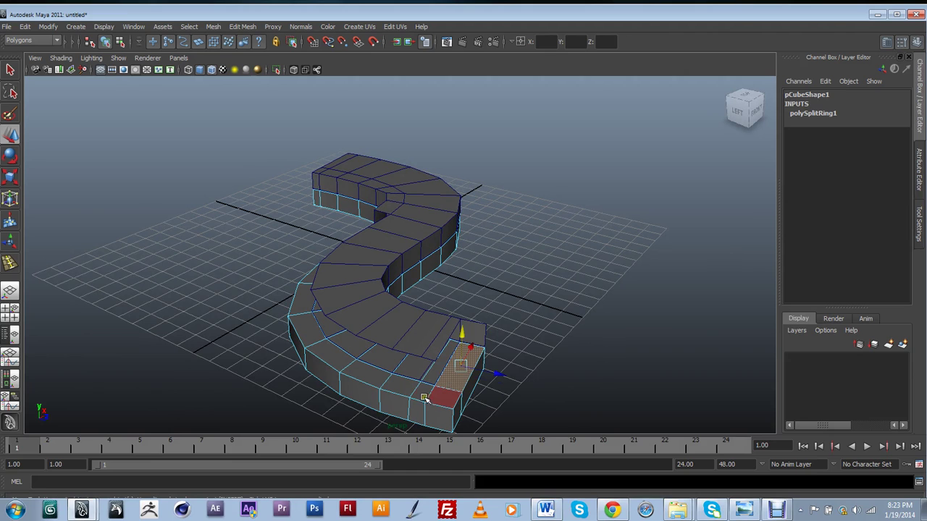
pyautogui.click(426, 399)
pyautogui.keyDown('shift'); pyautogui.click(368, 375); pyautogui.keyUp('shift')
pyautogui.keyDown('shift'); pyautogui.click(335, 356); pyautogui.keyUp('shift')
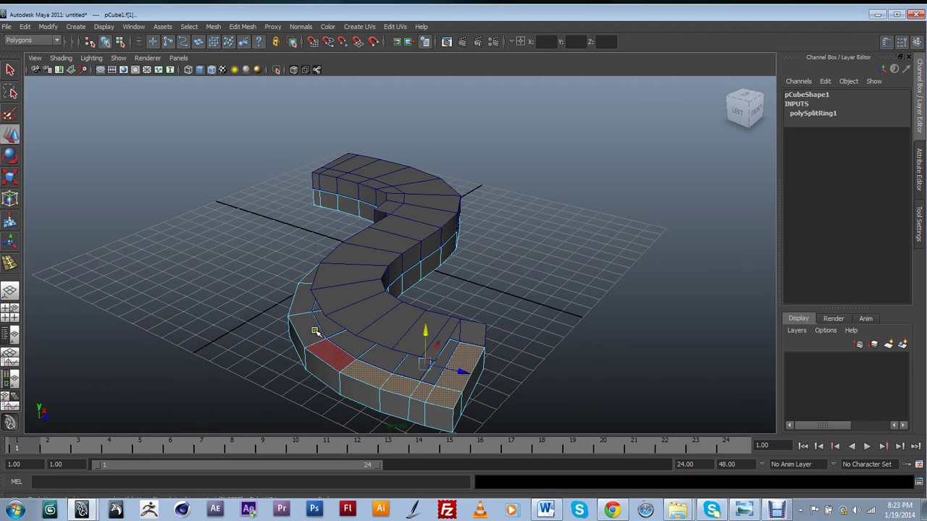
# - Extend the face selection along the lower mesh's exposed back strip towards the middle of the S
pyautogui.keyDown('alt'); pyautogui.moveTo(262, 306); pyautogui.dragTo(438, 340); pyautogui.keyUp('alt')
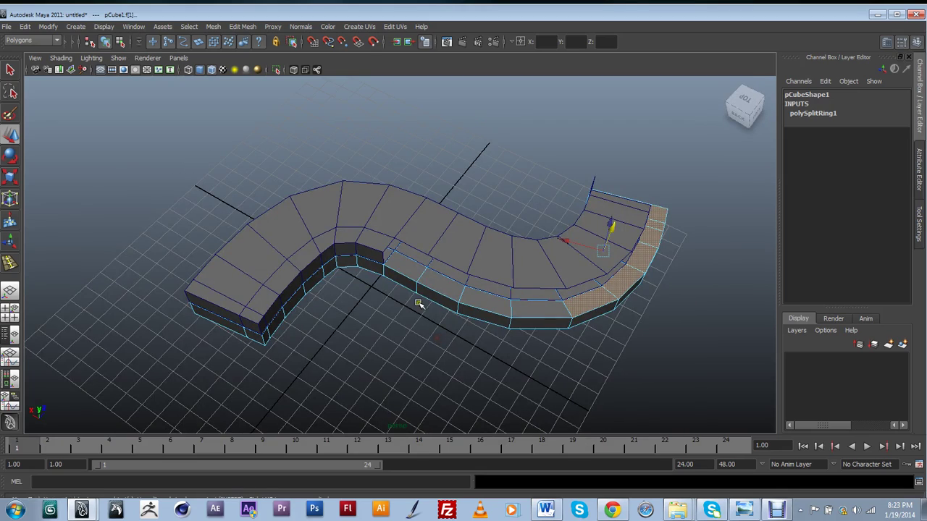
pyautogui.keyDown('alt'); pyautogui.moveTo(428, 276); pyautogui.dragTo(376, 255, button='middle'); pyautogui.keyUp('alt')
pyautogui.keyDown('shift'); pyautogui.click(390, 264); pyautogui.keyUp('shift')
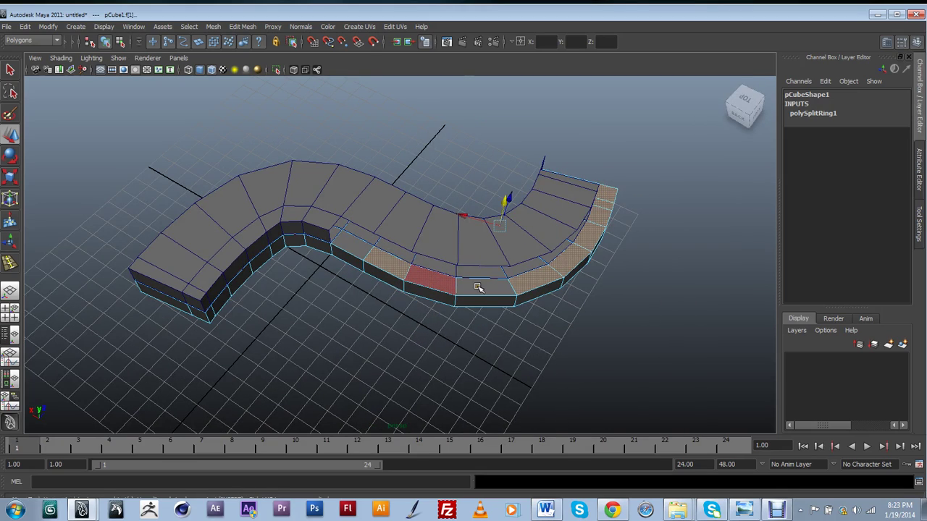
pyautogui.keyDown('shift'); pyautogui.moveTo(477, 287); pyautogui.dragTo(488, 331); pyautogui.keyUp('shift')
# - Try extruding the selected end and back-strip faces upward by about 2.075 in local Z
pyautogui.keyDown('alt'); pyautogui.moveTo(610, 322); pyautogui.dragTo(391, 271); pyautogui.keyUp('alt')
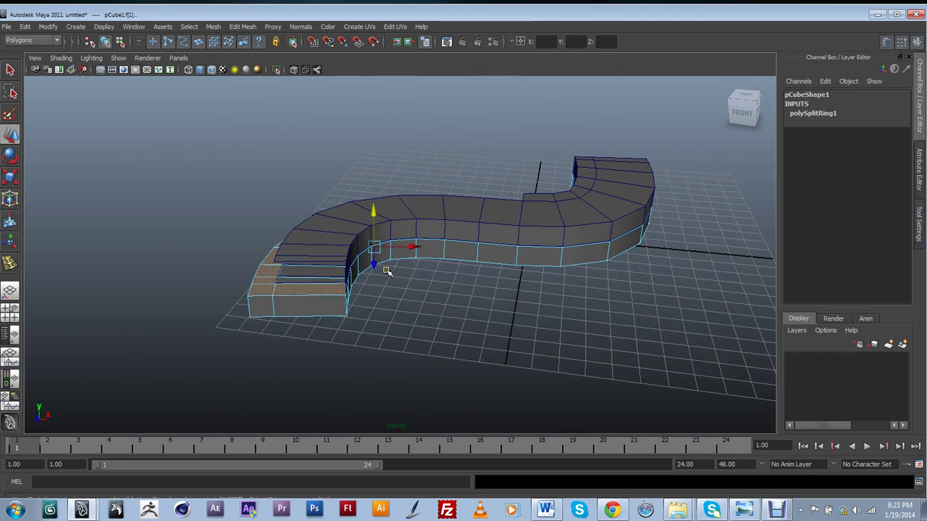
pyautogui.click(389, 268)
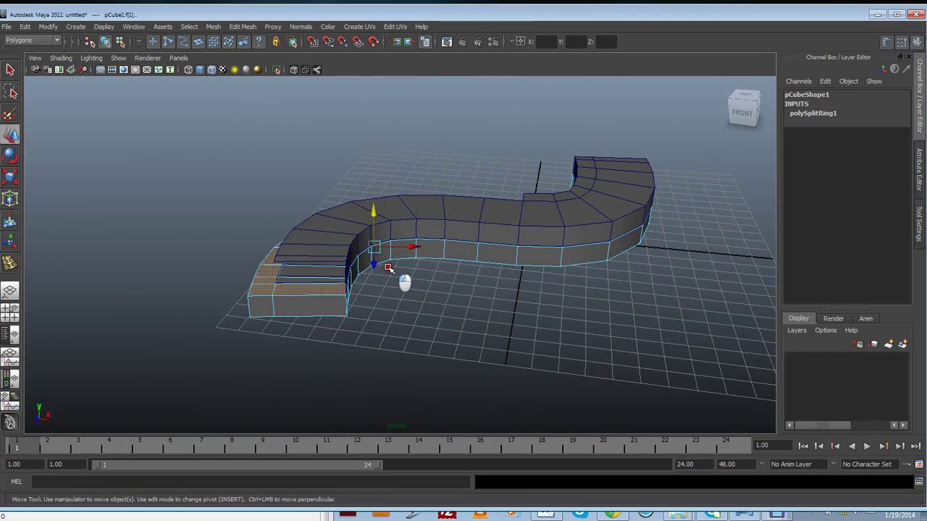
pyautogui.hotkey('ctrl', 'e')
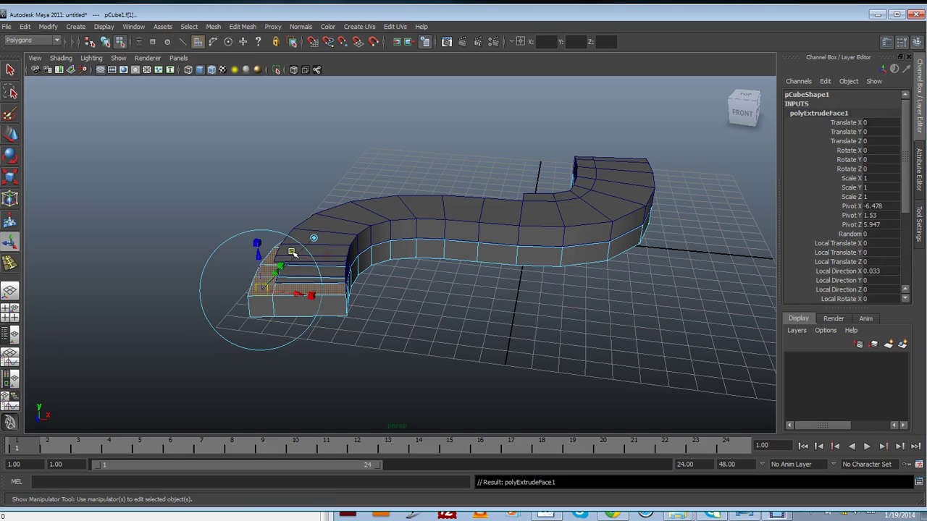
pyautogui.moveTo(255, 261); pyautogui.dragTo(256, 217)
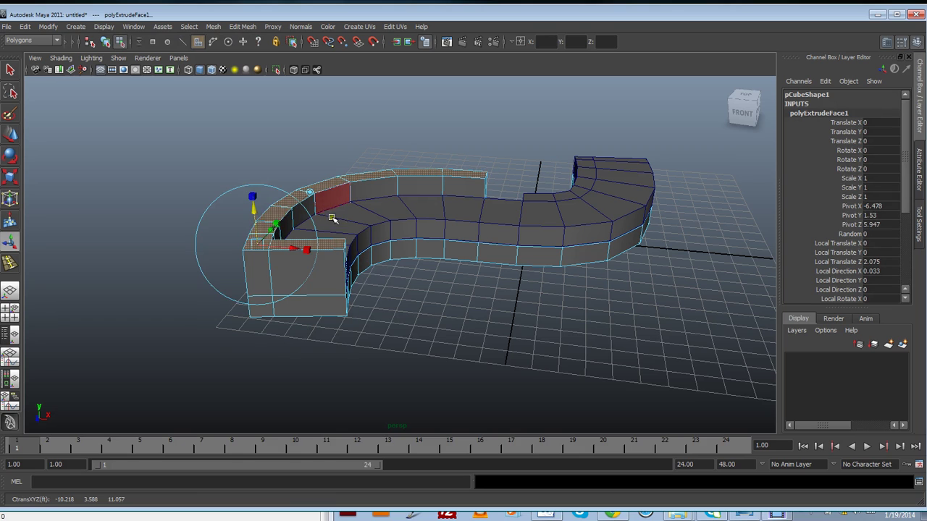
pyautogui.hotkey('ctrl', 'z')
pyautogui.keyDown('alt'); pyautogui.moveTo(568, 210); pyautogui.dragTo(563, 297); pyautogui.keyUp('alt')
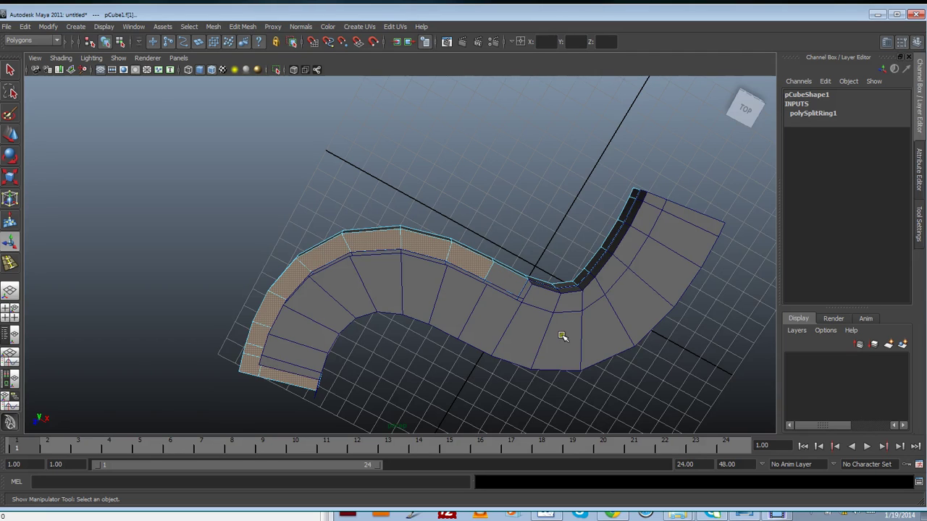
# - Add the last exposed back-strip face before the middle of the S to the lower mesh's face selection
pyautogui.keyDown('alt'); pyautogui.moveTo(563, 336); pyautogui.dragTo(526, 295); pyautogui.keyUp('alt')
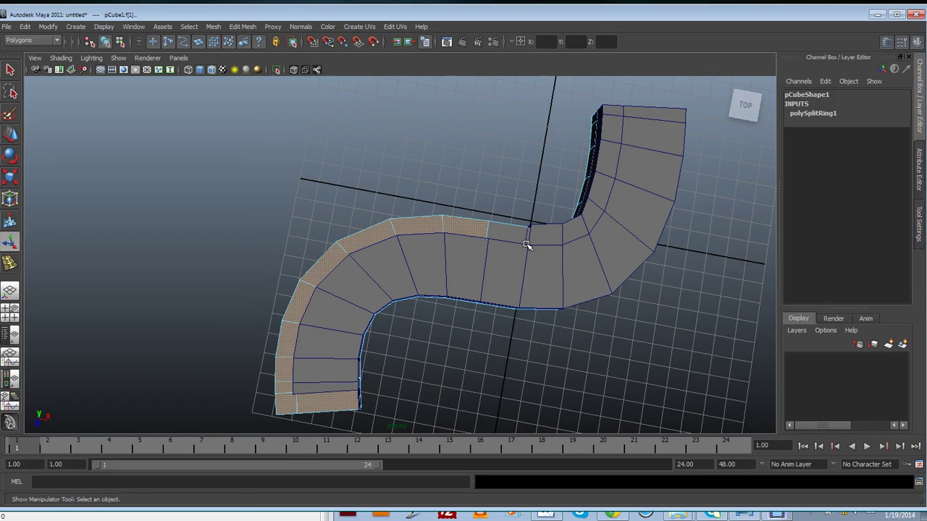
pyautogui.press('w')
pyautogui.rightClick(505, 225)
pyautogui.rightClick(504, 233)
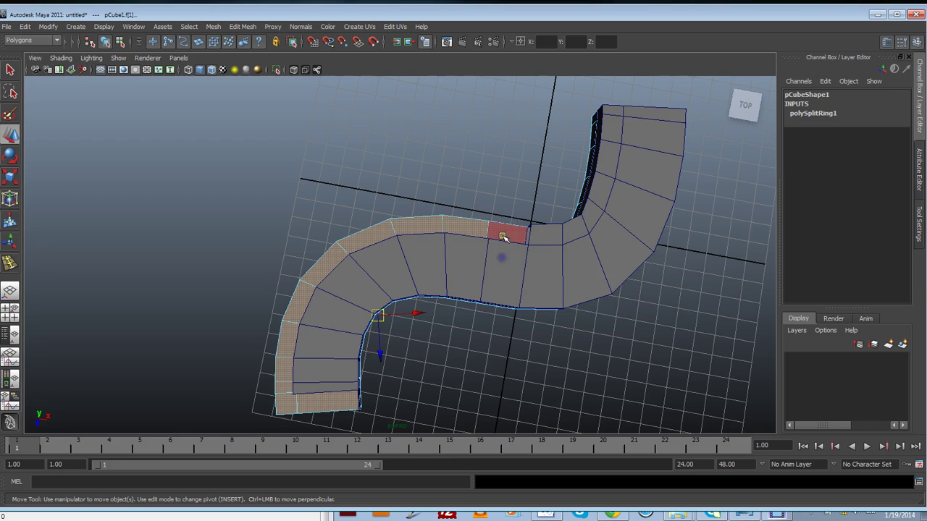
pyautogui.keyDown('shift'); pyautogui.click(505, 234); pyautogui.keyUp('shift')
pyautogui.keyDown('alt'); pyautogui.moveTo(497, 318); pyautogui.dragTo(499, 265); pyautogui.keyUp('alt')
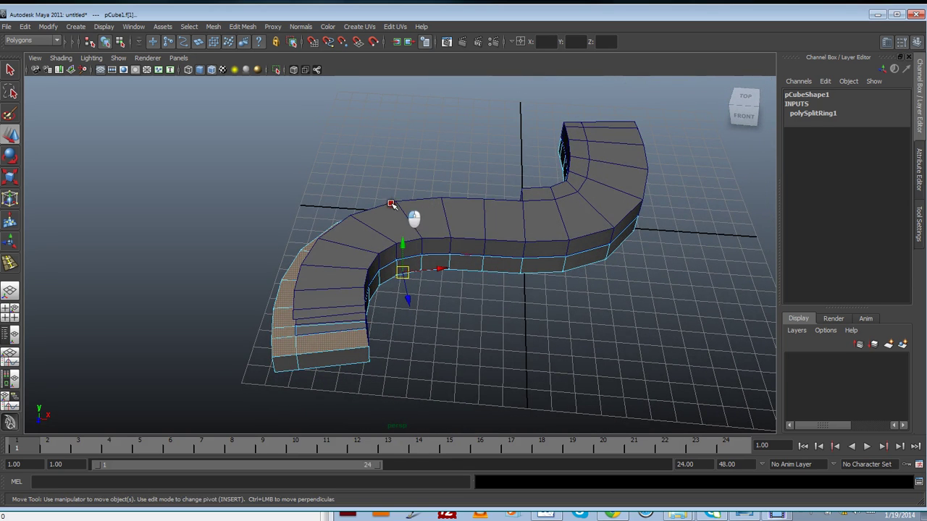
# - Extrude the selected end and back-strip faces upward by about 2.885 in local Z to form the armrest and backrest
pyautogui.hotkey('ctrl', 'e')
pyautogui.moveTo(279, 331); pyautogui.dragTo(276, 277)
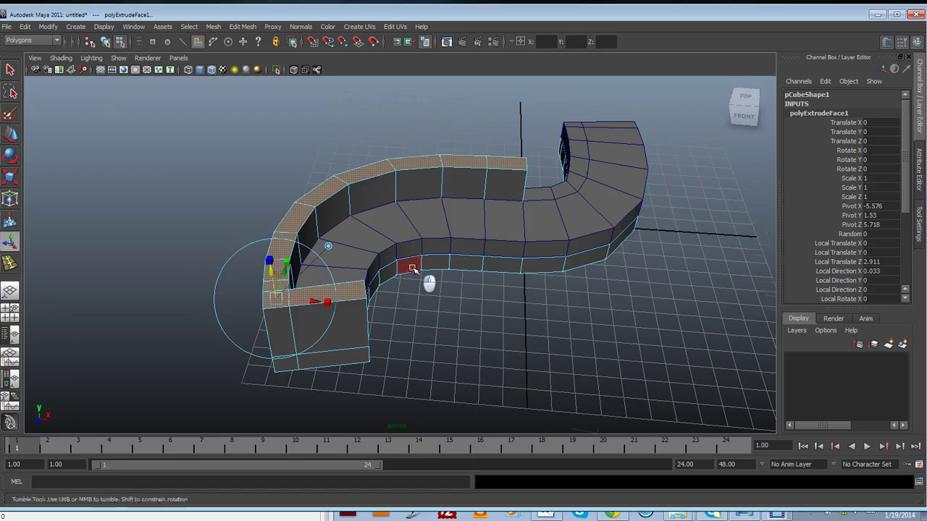
pyautogui.keyDown('alt'); pyautogui.moveTo(428, 283); pyautogui.dragTo(305, 249); pyautogui.keyUp('alt')
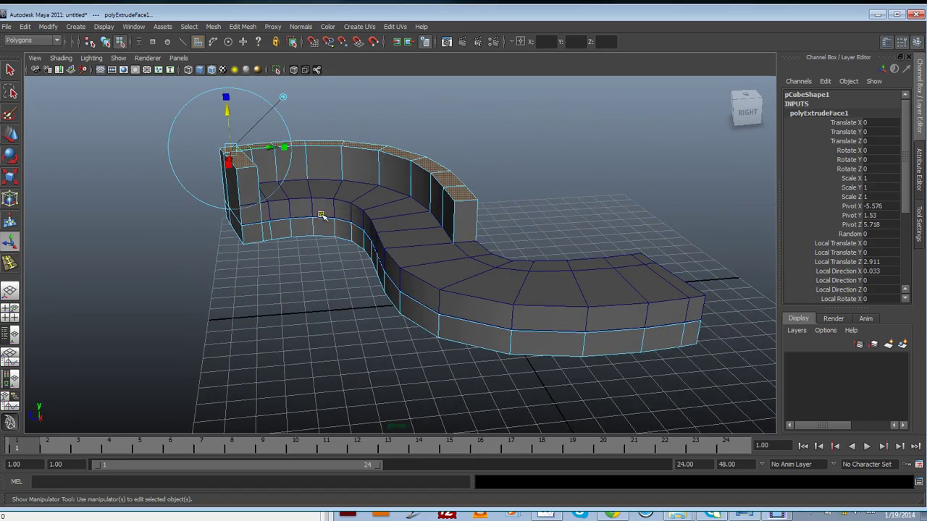
pyautogui.keyDown('alt'); pyautogui.moveTo(402, 274); pyautogui.dragTo(438, 267); pyautogui.keyUp('alt')
pyautogui.moveTo(207, 144)
pyautogui.mouseDown()
pyautogui.moveTo(207, 154)
pyautogui.moveTo(208, 146)
pyautogui.mouseUp()
pyautogui.moveTo(338, 225)
pyautogui.keyDown('alt'); pyautogui.mouseDown()
pyautogui.moveTo(295, 242)
pyautogui.moveTo(311, 238)
pyautogui.mouseUp(); pyautogui.keyUp('alt')
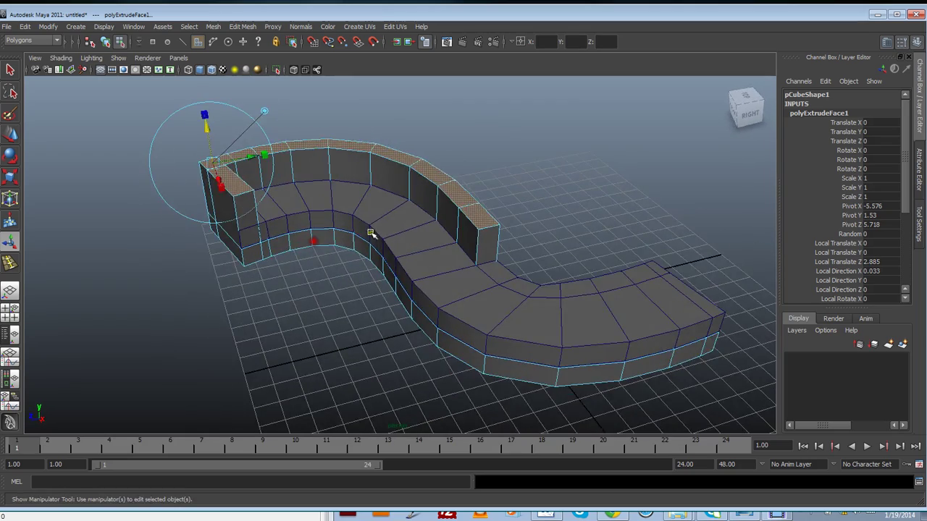
# - Return to object mode, select the upper seat mesh and isolate it in the viewport
pyautogui.moveTo(409, 217); pyautogui.dragTo(547, 185, button='right')
pyautogui.click(548, 184)
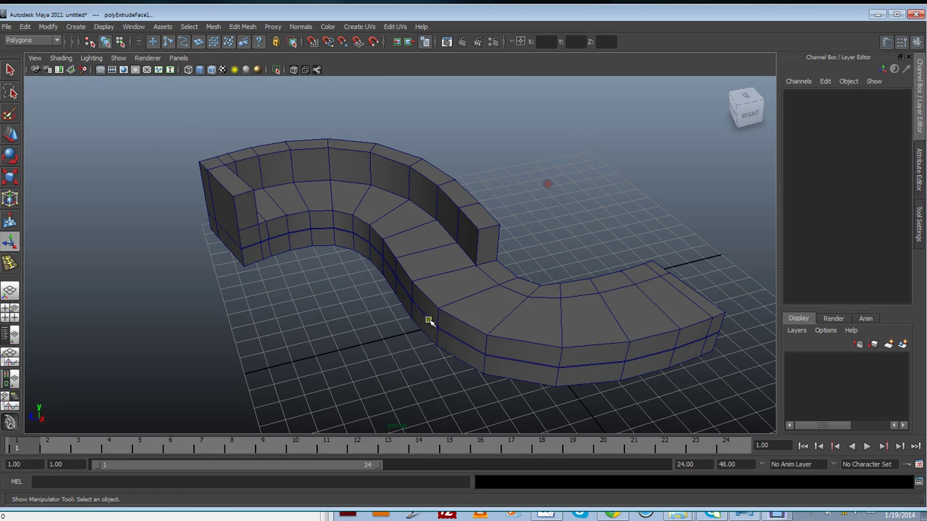
pyautogui.click(438, 290)
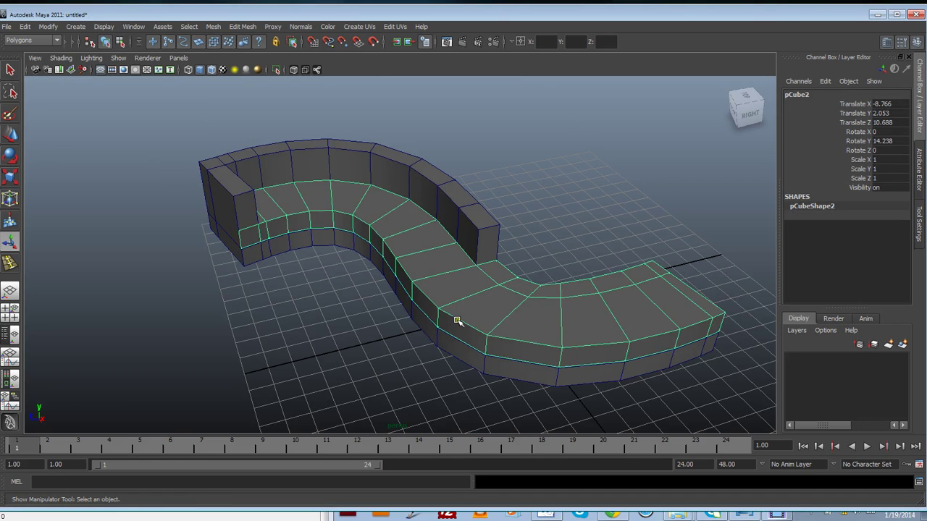
pyautogui.keyDown('alt'); pyautogui.moveTo(375, 311); pyautogui.dragTo(520, 317); pyautogui.keyUp('alt')
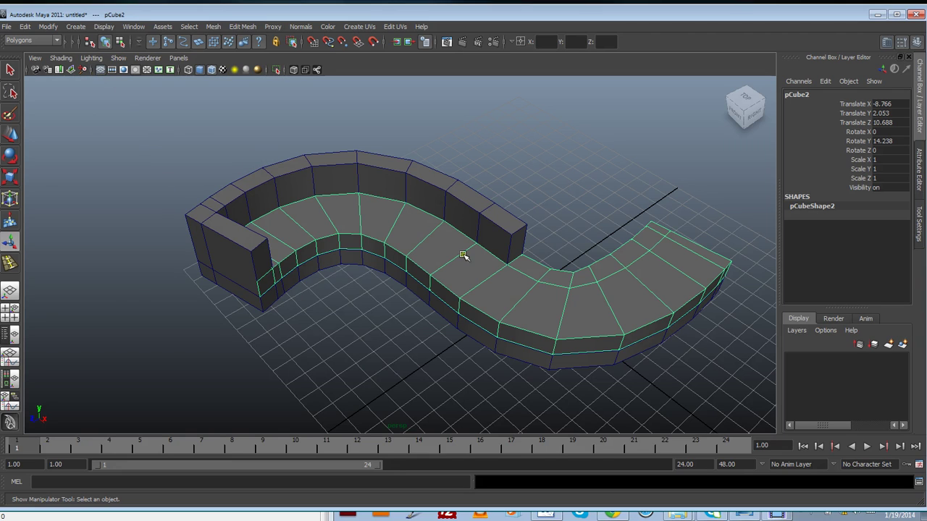
pyautogui.click(118, 58)
pyautogui.moveTo(149, 79)
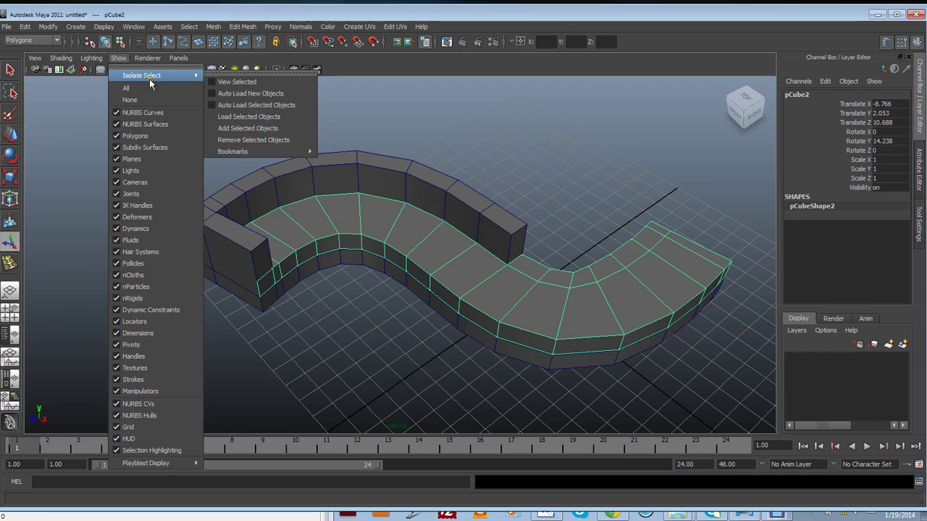
pyautogui.click(210, 83)
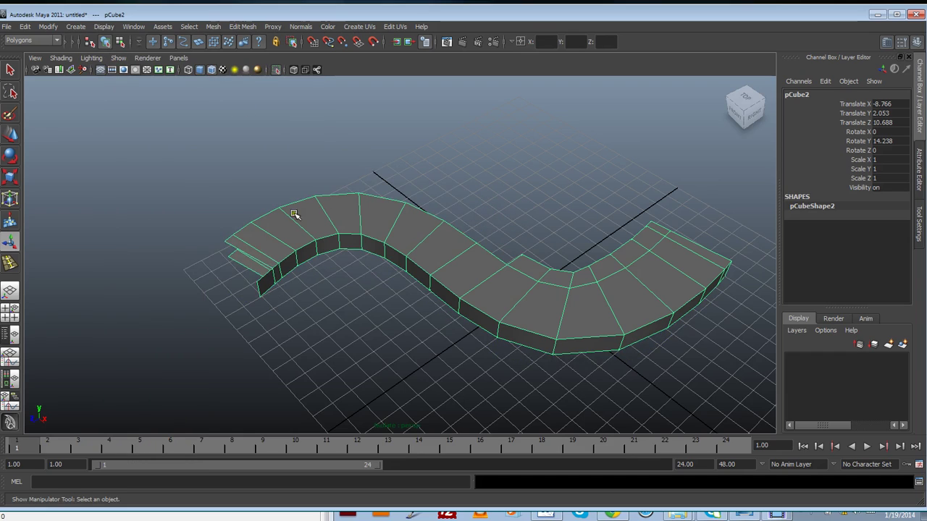
pyautogui.keyDown('alt'); pyautogui.moveTo(294, 214); pyautogui.dragTo(407, 221); pyautogui.keyUp('alt')
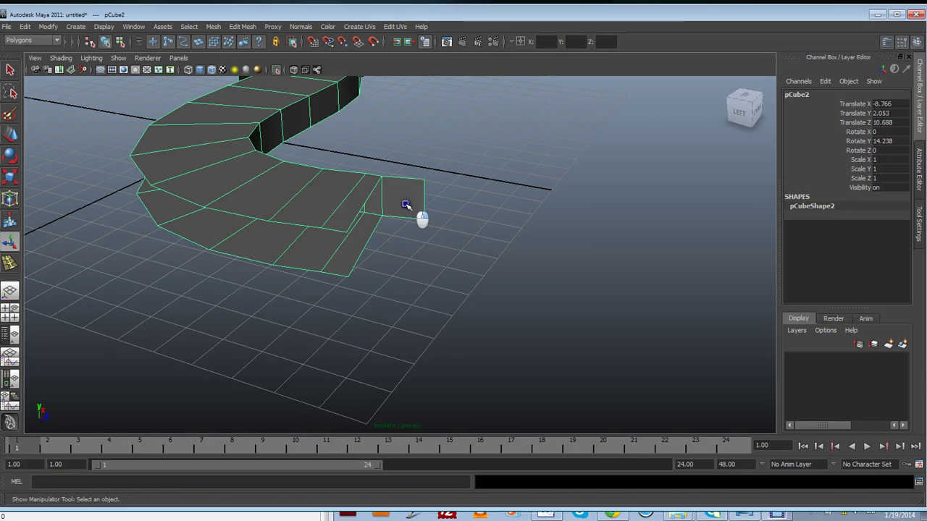
# - Delete the leftover vertical face sticking out at the seat mesh's end, and return to object mode
pyautogui.moveTo(405, 205); pyautogui.dragTo(409, 228, button='right')
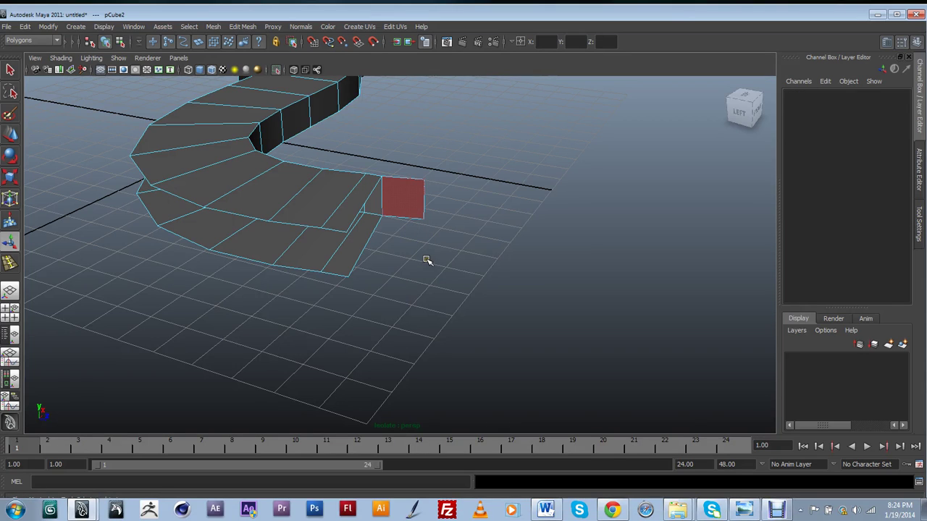
pyautogui.click(426, 261)
pyautogui.click(425, 253)
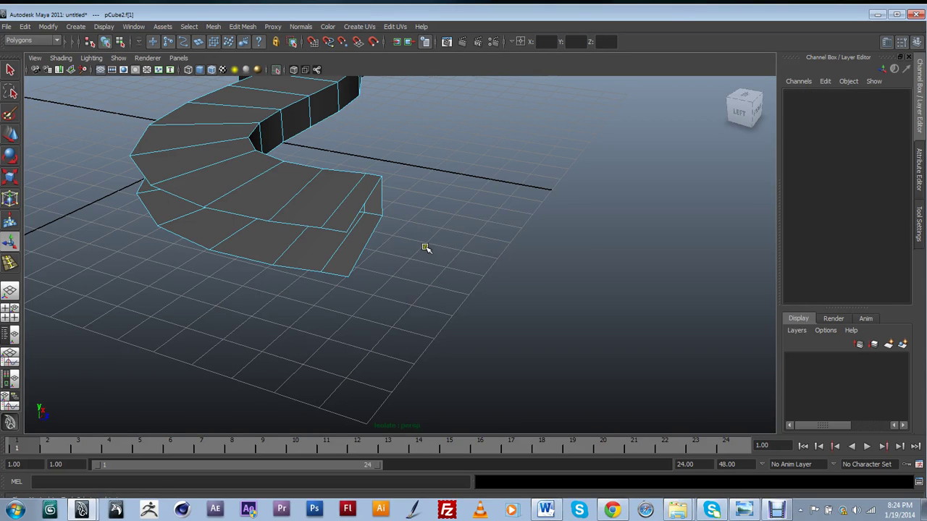
pyautogui.keyDown('alt'); pyautogui.moveTo(355, 266); pyautogui.dragTo(344, 242); pyautogui.keyUp('alt')
pyautogui.scroll(5, 427, 310)
pyautogui.keyDown('alt'); pyautogui.moveTo(266, 246); pyautogui.dragTo(352, 300, button='middle'); pyautogui.keyUp('alt')
pyautogui.scroll(-2, 420, 340)
pyautogui.scroll(5, 352, 300)
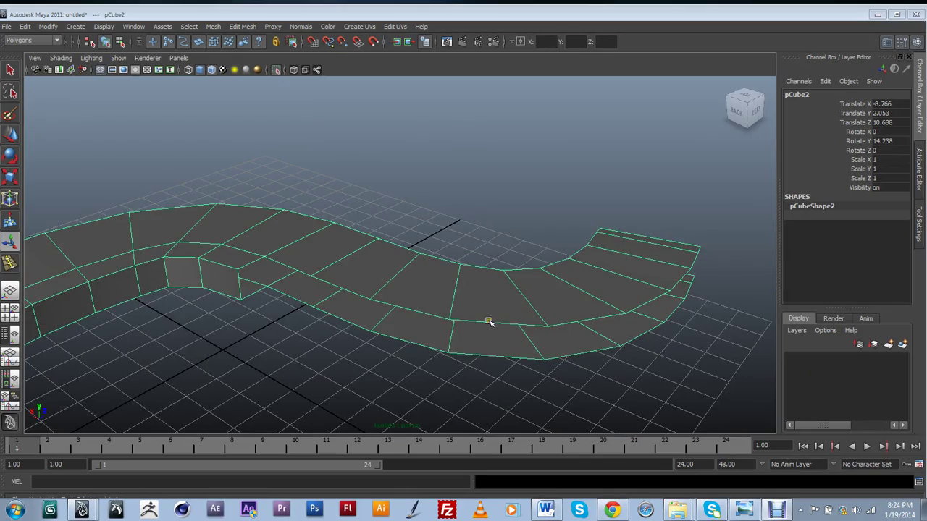
# - Try filling the seat mesh's open border with Fill Hole, and undo the fill
pyautogui.keyDown('alt'); pyautogui.moveTo(489, 322); pyautogui.dragTo(360, 280); pyautogui.keyUp('alt')
pyautogui.click(212, 27)
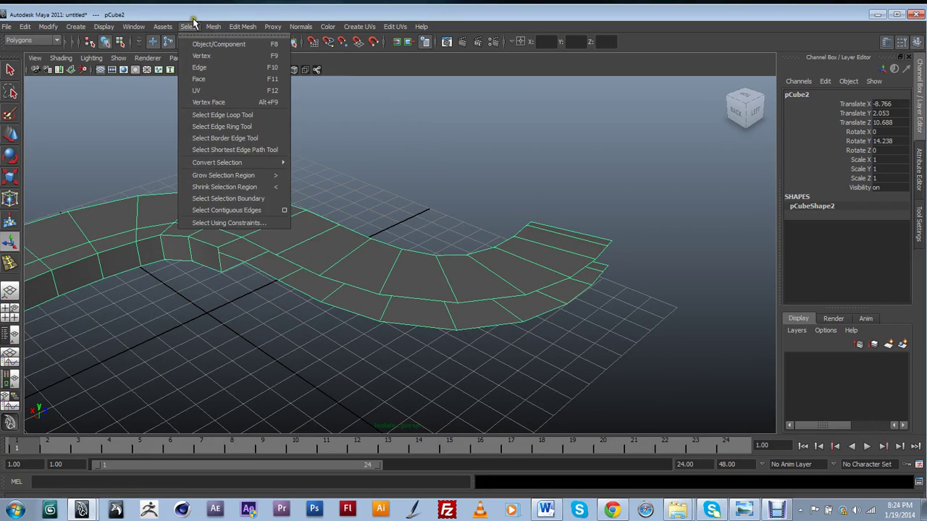
pyautogui.click(230, 212)
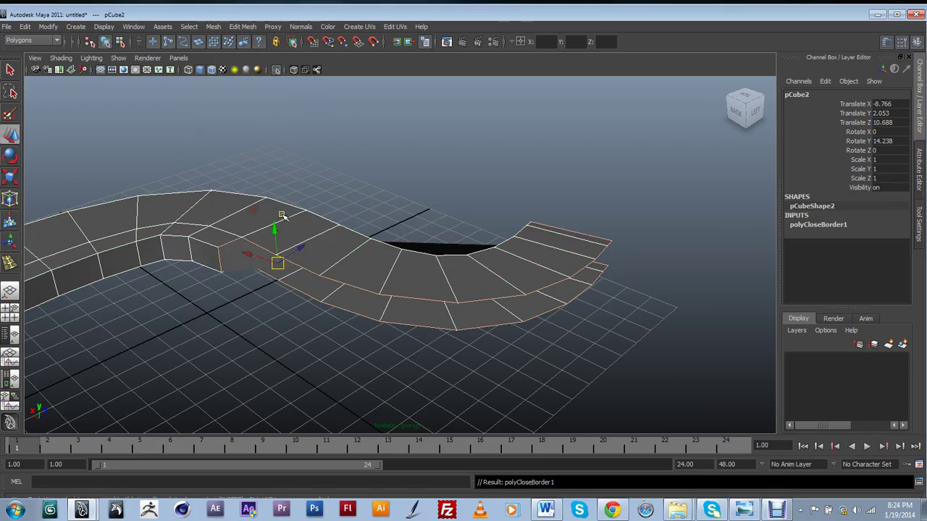
pyautogui.keyDown('alt'); pyautogui.moveTo(265, 239); pyautogui.dragTo(244, 253); pyautogui.keyUp('alt')
pyautogui.hotkey('ctrl', 'z')
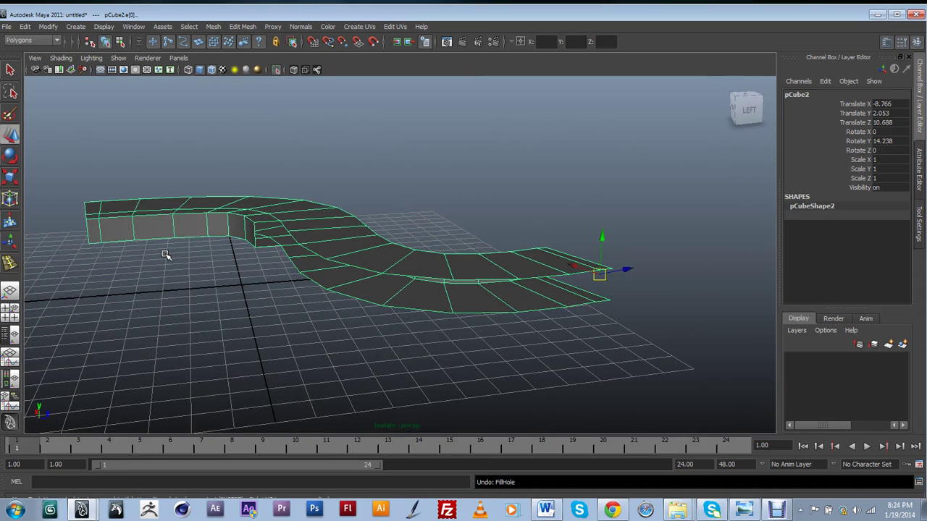
pyautogui.hotkey('ctrl', 'z')
# - Bridge the upper and lower border edges at the seat mesh's open end, and return to object mode
pyautogui.keyDown('alt'); pyautogui.moveTo(210, 248); pyautogui.dragTo(345, 228); pyautogui.keyUp('alt')
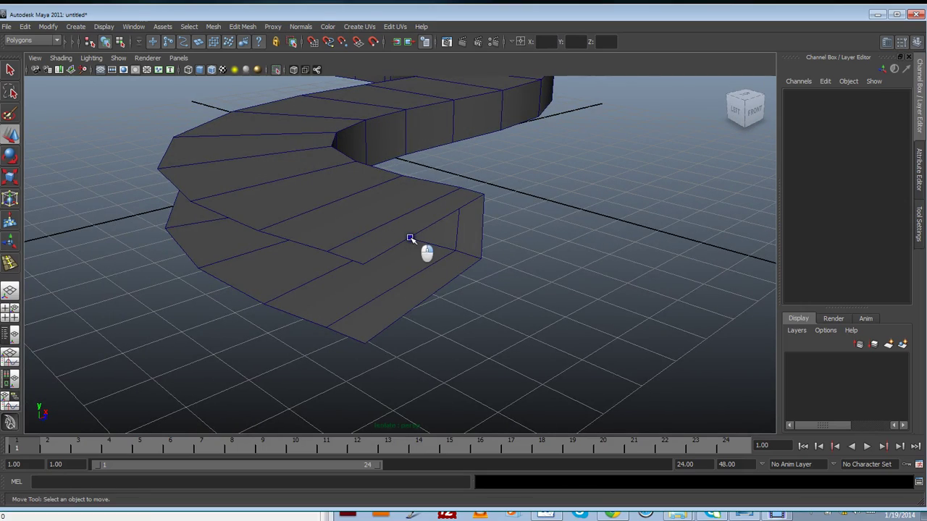
pyautogui.click(413, 219)
pyautogui.keyDown('alt'); pyautogui.moveTo(412, 275); pyautogui.dragTo(480, 242); pyautogui.keyUp('alt')
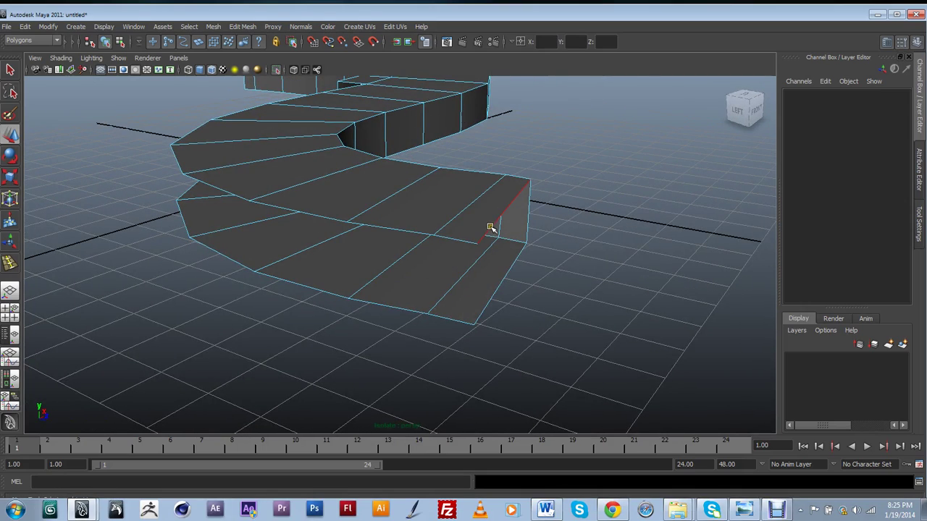
pyautogui.click(490, 231)
pyautogui.click(505, 281)
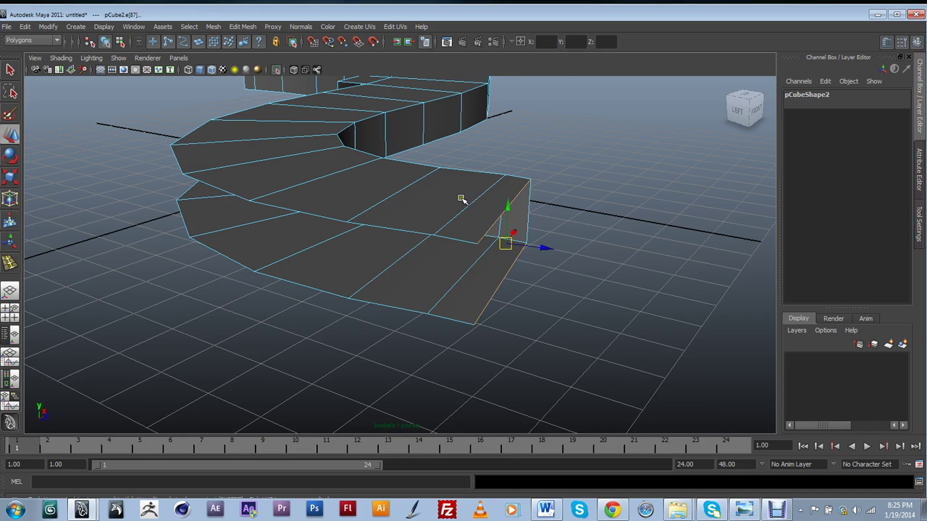
pyautogui.click(241, 27)
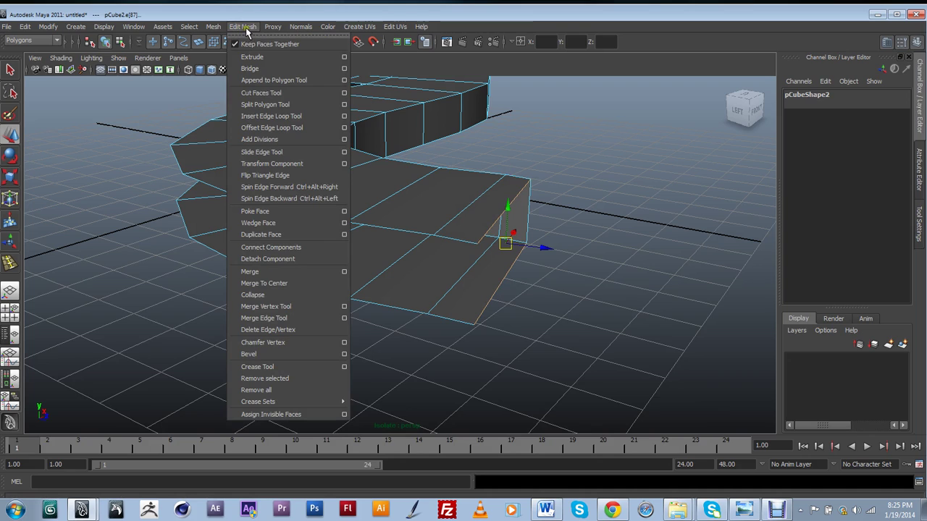
pyautogui.click(261, 68)
pyautogui.keyDown('alt'); pyautogui.moveTo(384, 254); pyautogui.dragTo(488, 209); pyautogui.keyUp('alt')
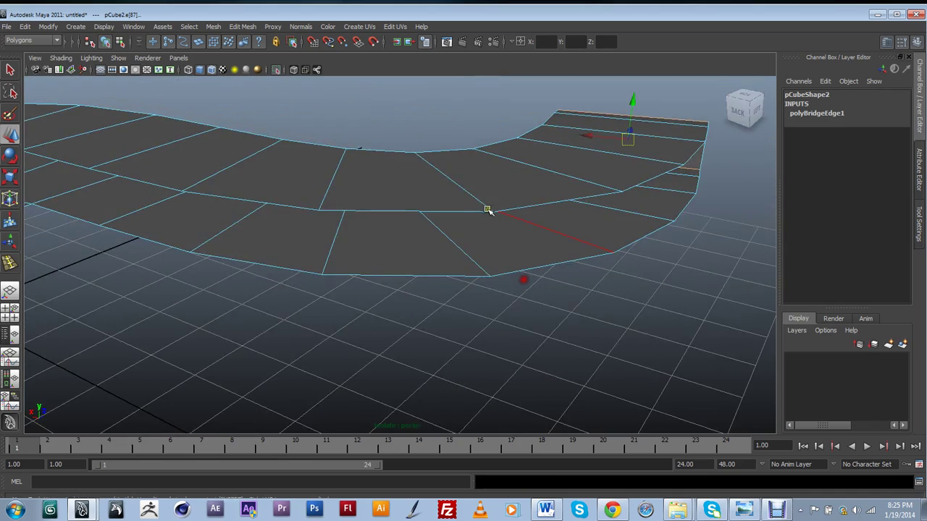
pyautogui.click(521, 195)
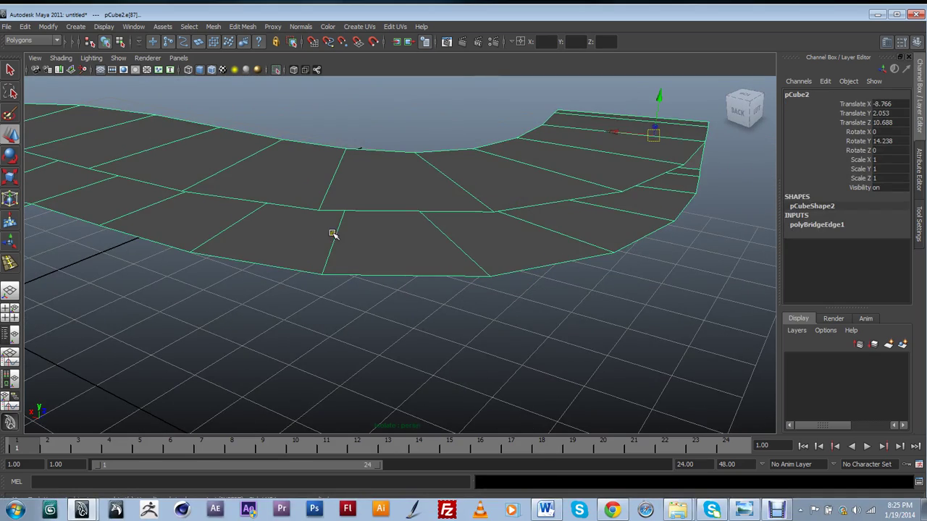
# - Close the remaining opening along the back of the seat mesh with Fill Hole
pyautogui.scroll(-7, 356, 254)
pyautogui.keyDown('alt'); pyautogui.moveTo(366, 252); pyautogui.dragTo(311, 260); pyautogui.keyUp('alt')
pyautogui.scroll(4, 349, 258)
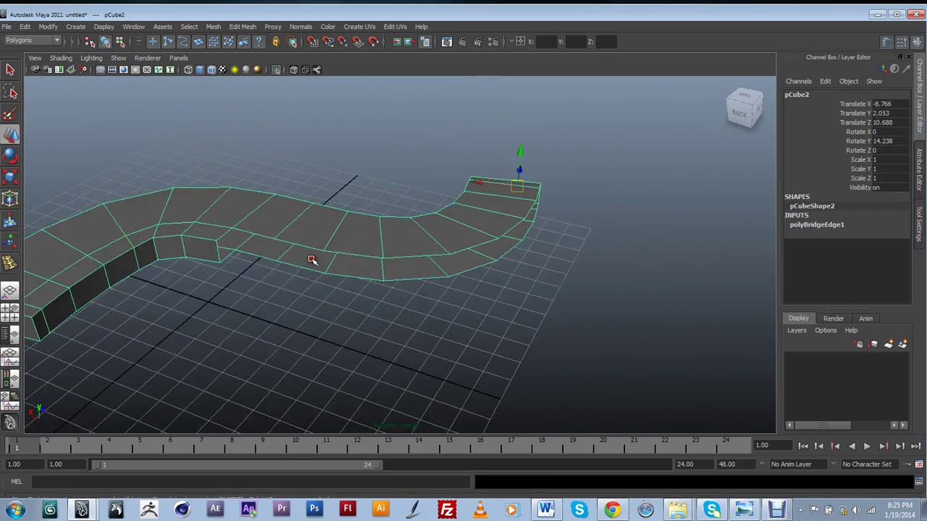
pyautogui.click(213, 27)
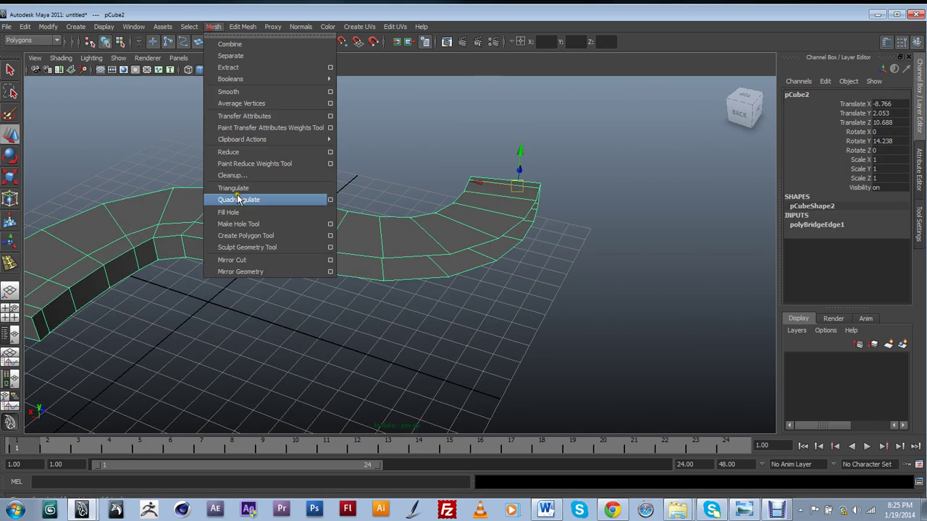
pyautogui.click(235, 209)
pyautogui.keyDown('alt'); pyautogui.moveTo(252, 231); pyautogui.dragTo(167, 223); pyautogui.keyUp('alt')
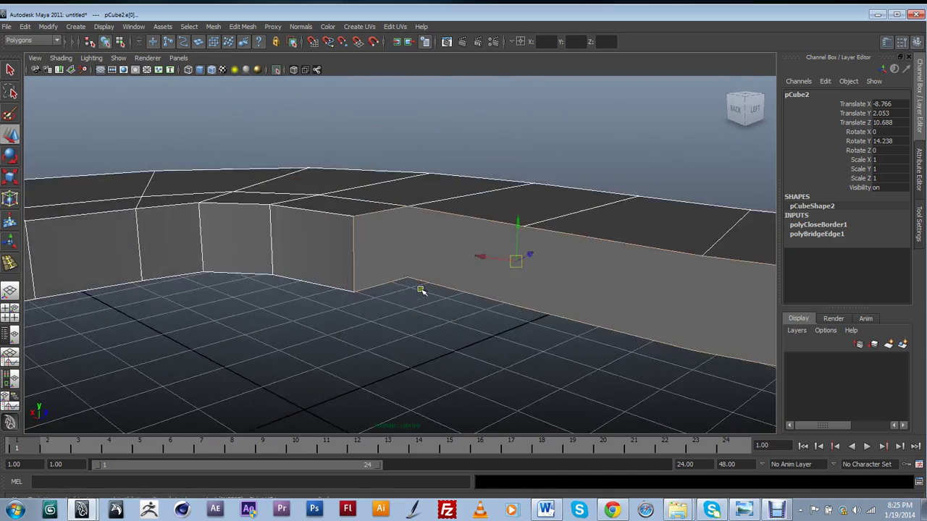
# - Connect the upper and lower vertices at the inner corner of the filled back face with a vertical edge
pyautogui.keyDown('alt'); pyautogui.moveTo(405, 288); pyautogui.dragTo(418, 285); pyautogui.keyUp('alt')
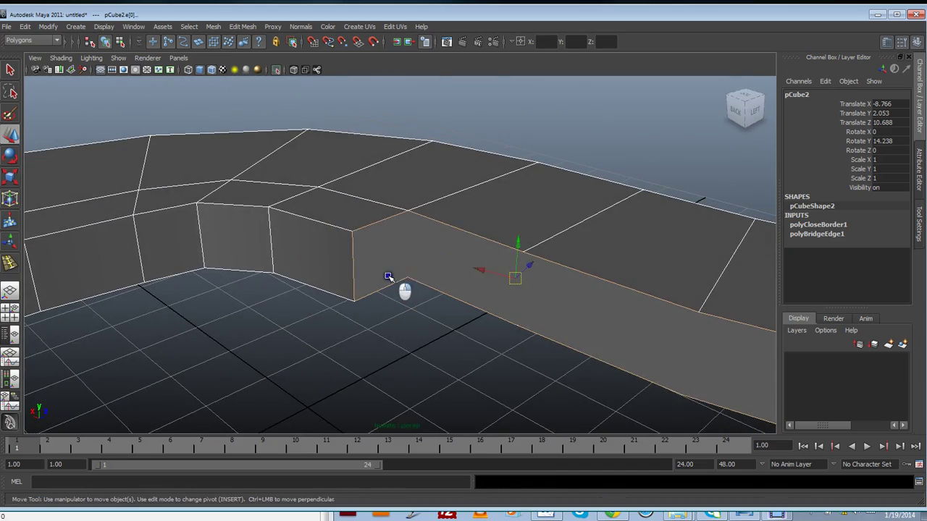
pyautogui.press('F8')
pyautogui.click(408, 210)
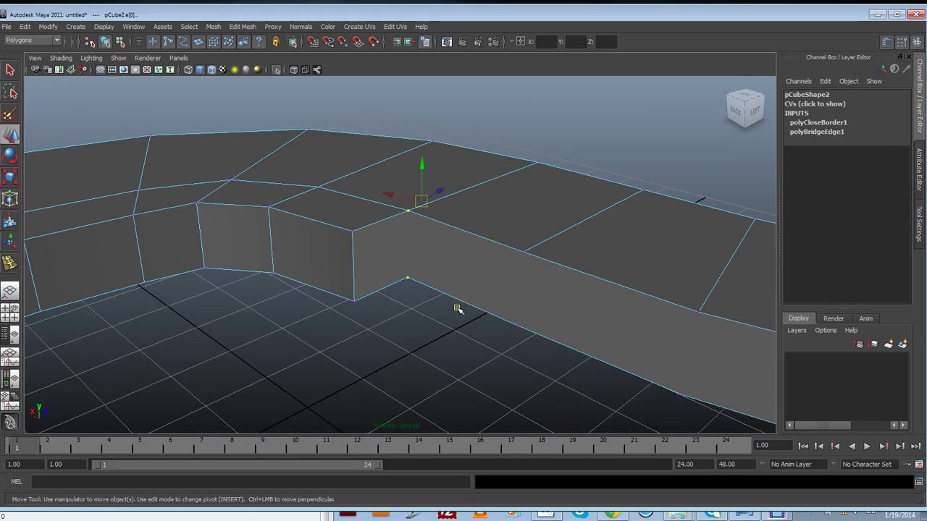
pyautogui.keyDown('alt'); pyautogui.moveTo(445, 327); pyautogui.dragTo(393, 290); pyautogui.keyUp('alt')
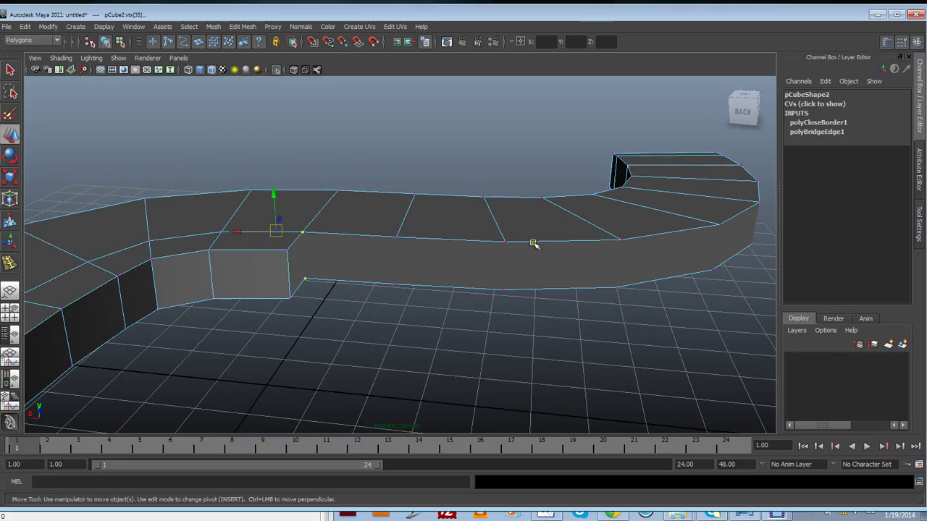
pyautogui.moveTo(407, 285)
pyautogui.keyDown('alt'); pyautogui.mouseDown(button='middle')
pyautogui.moveTo(424, 285)
pyautogui.moveTo(413, 286)
pyautogui.mouseUp(button='middle'); pyautogui.keyUp('alt')
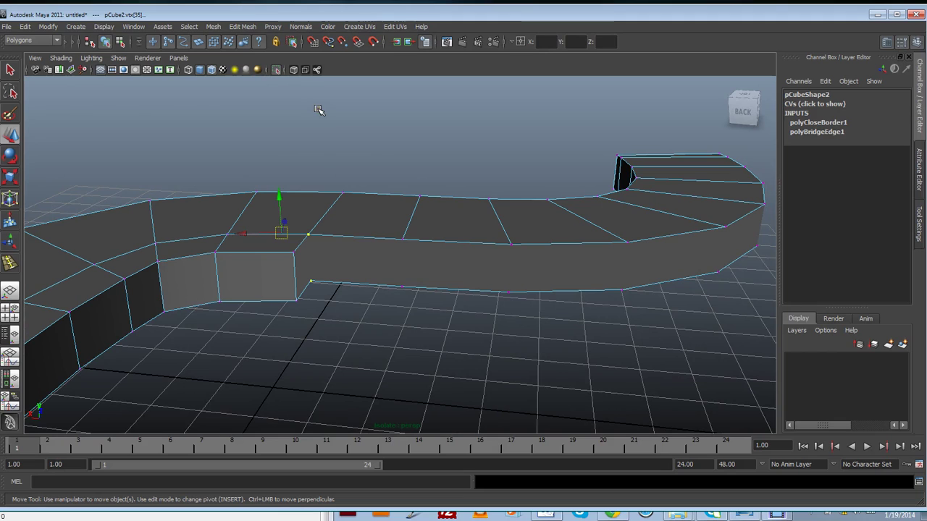
pyautogui.keyDown('shift'); pyautogui.moveTo(362, 136); pyautogui.dragTo(334, 96, button='right'); pyautogui.keyUp('shift')
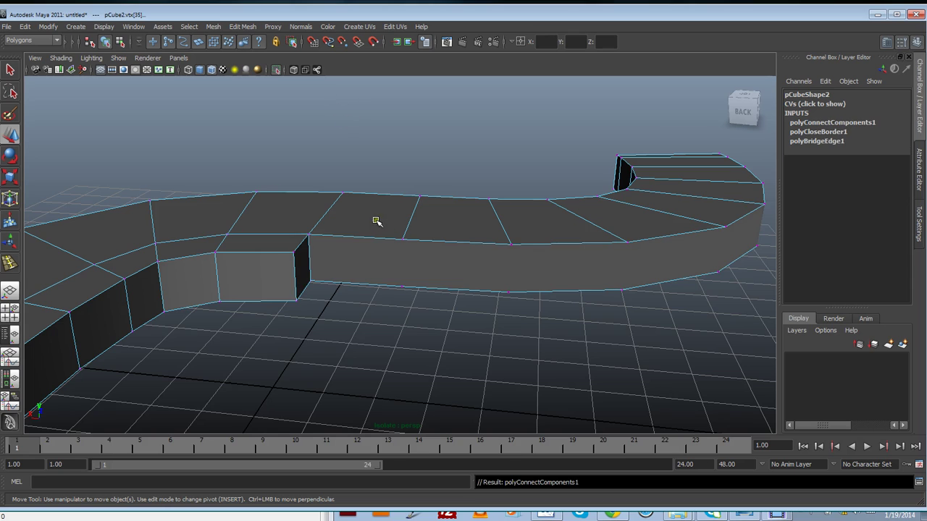
# - Connect the next two pairs of upper and lower vertices along the filled back face
pyautogui.click(415, 293)
pyautogui.press('g')
pyautogui.moveTo(476, 217); pyautogui.dragTo(535, 338)
pyautogui.press('g')
# - Undo the accidental vertex move and connect the next upper and lower vertex pair where the back face starts curving
pyautogui.moveTo(605, 219); pyautogui.dragTo(643, 297)
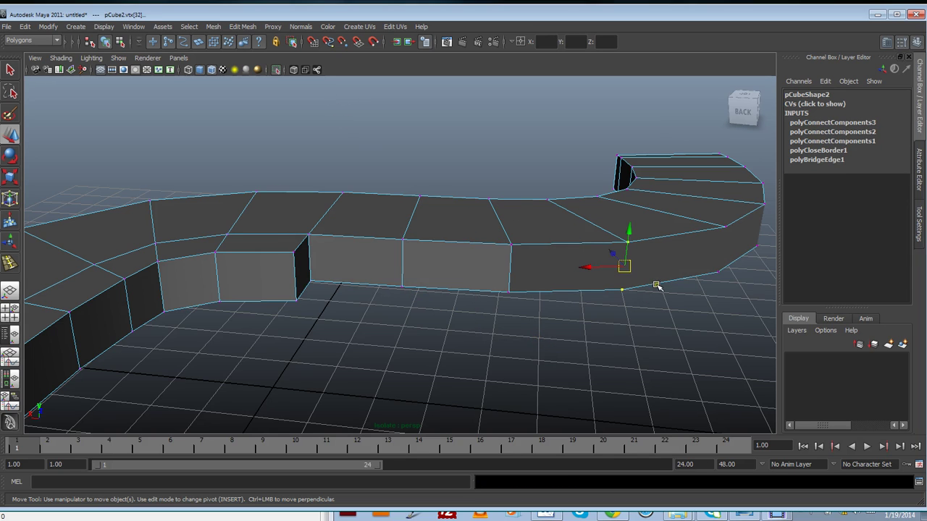
pyautogui.moveTo(453, 284); pyautogui.dragTo(443, 287, button='middle')
pyautogui.hotkey('ctrl', 'z')
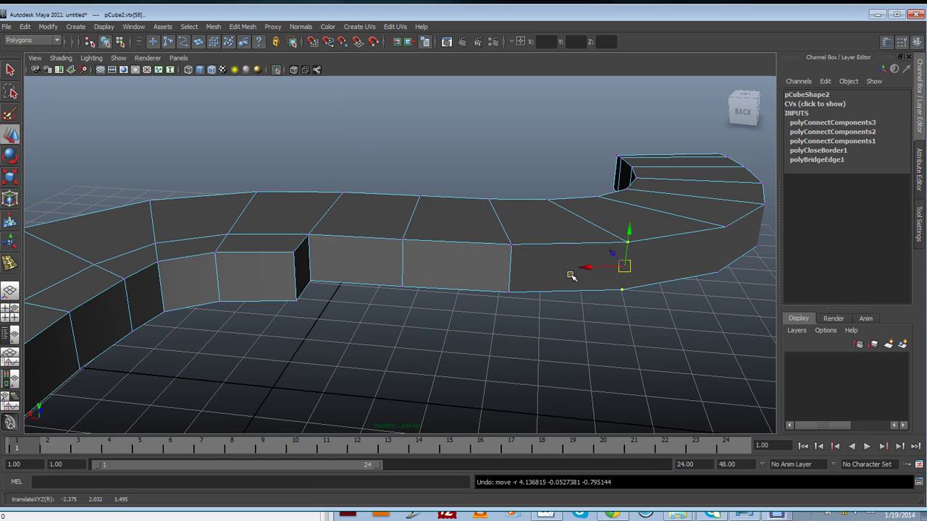
pyautogui.keyDown('alt'); pyautogui.moveTo(582, 276); pyautogui.dragTo(436, 339); pyautogui.keyUp('alt')
pyautogui.press('g')
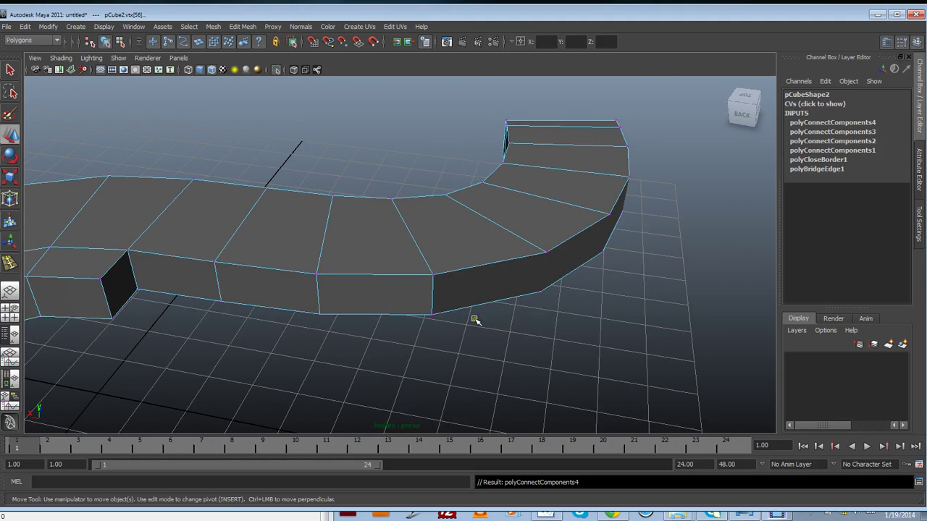
# - Connect the next two pairs of upper and lower vertices around the outer curve of the filled back face with vertical edges
pyautogui.click(536, 249)
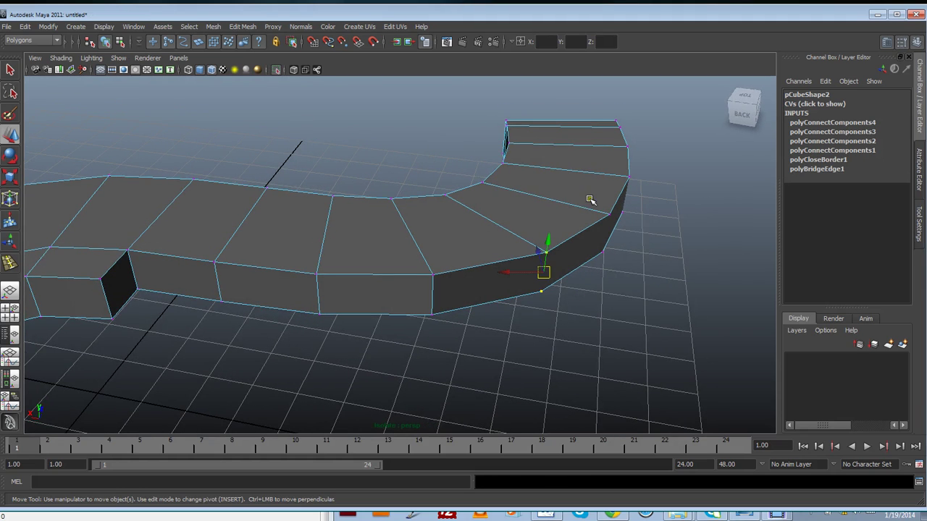
pyautogui.press('g')
pyautogui.moveTo(590, 199); pyautogui.dragTo(631, 296)
pyautogui.keyDown('shift'); pyautogui.moveTo(621, 281); pyautogui.dragTo(651, 275, button='right'); pyautogui.keyUp('shift')
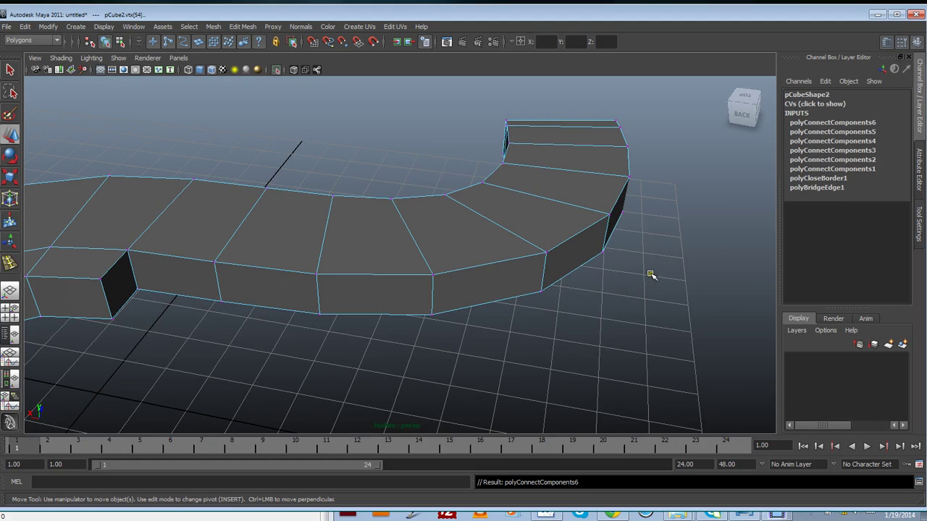
# - Connect the remaining three upper and lower vertex pairs along the back face up to the far end of the seat mesh
pyautogui.keyDown('alt'); pyautogui.moveTo(601, 304); pyautogui.dragTo(579, 223); pyautogui.keyUp('alt')
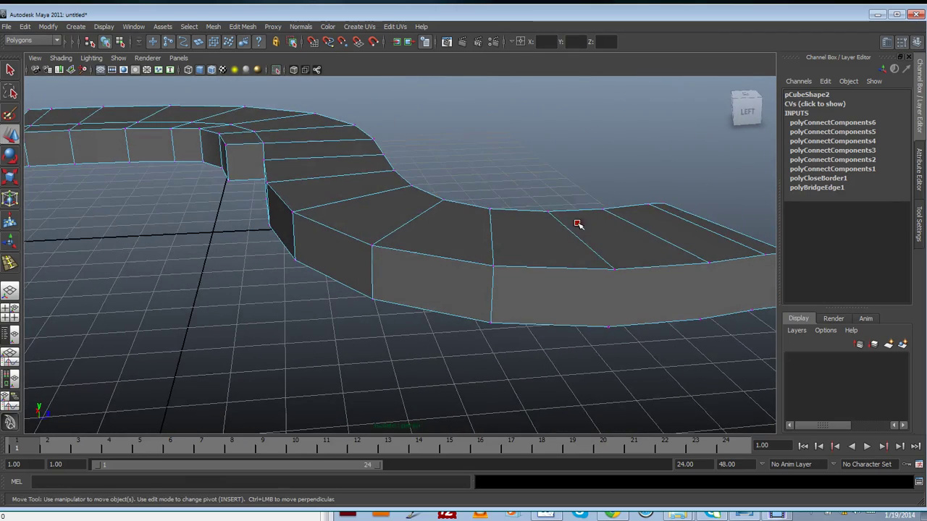
pyautogui.moveTo(636, 376); pyautogui.dragTo(588, 264)
pyautogui.press('g')
pyautogui.moveTo(676, 249); pyautogui.dragTo(722, 346)
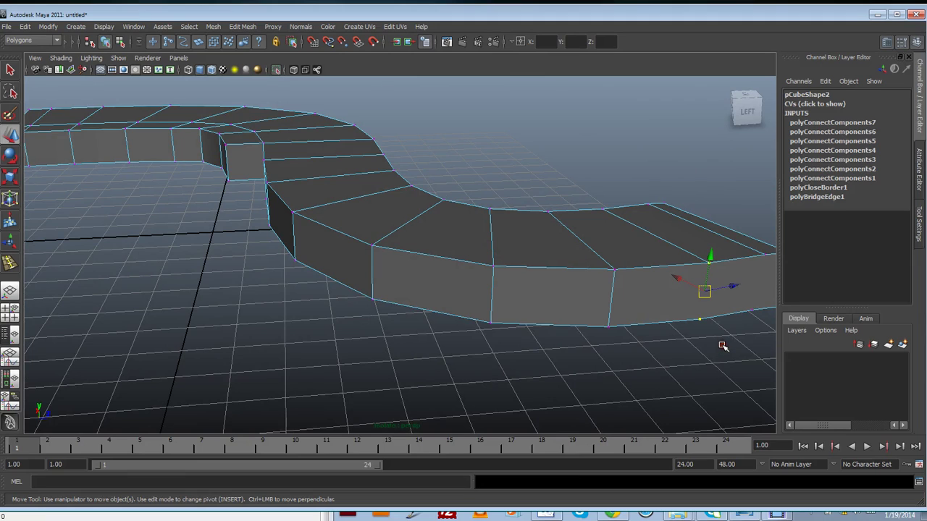
pyautogui.press('g')
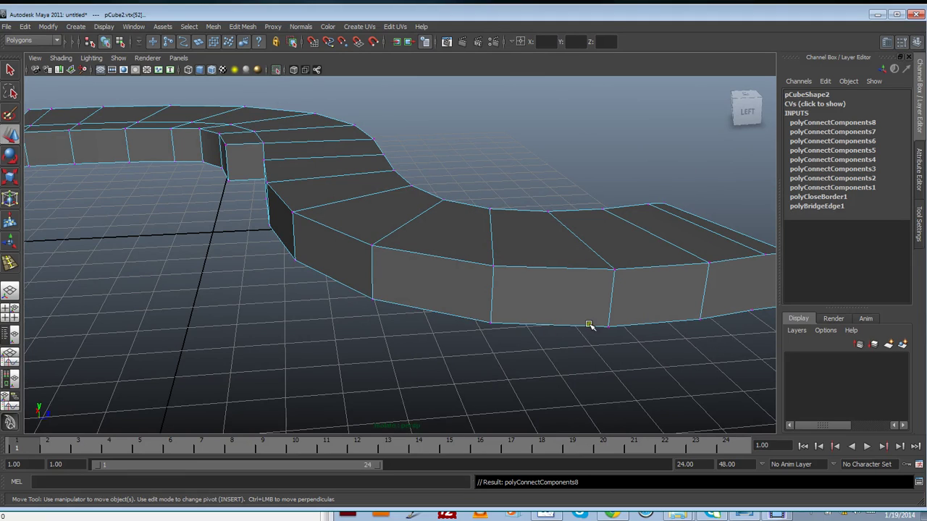
pyautogui.keyDown('alt'); pyautogui.moveTo(588, 325); pyautogui.dragTo(505, 306, button='middle'); pyautogui.keyUp('alt')
pyautogui.moveTo(491, 245); pyautogui.dragTo(524, 321)
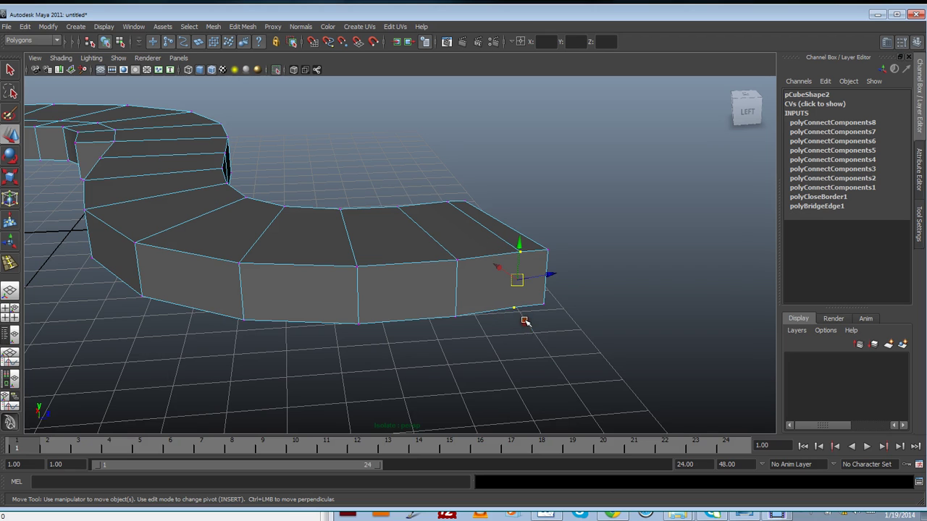
pyautogui.press('g')
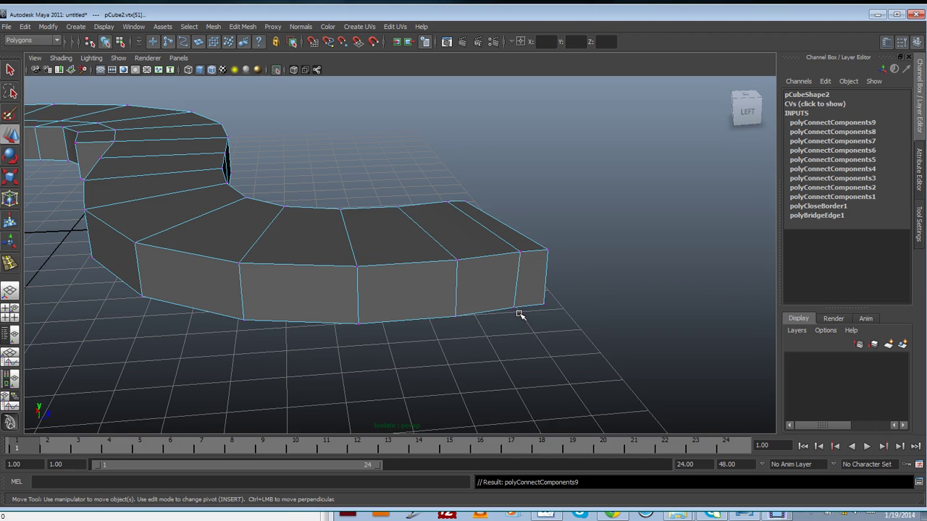
# - Return the seat mesh to object mode and turn off its isolation to inspect it together with the lower sofa mesh
pyautogui.keyDown('alt'); pyautogui.moveTo(511, 311); pyautogui.dragTo(288, 293); pyautogui.keyUp('alt')
pyautogui.keyDown('alt'); pyautogui.moveTo(288, 292); pyautogui.dragTo(391, 197, button='right'); pyautogui.keyUp('alt')
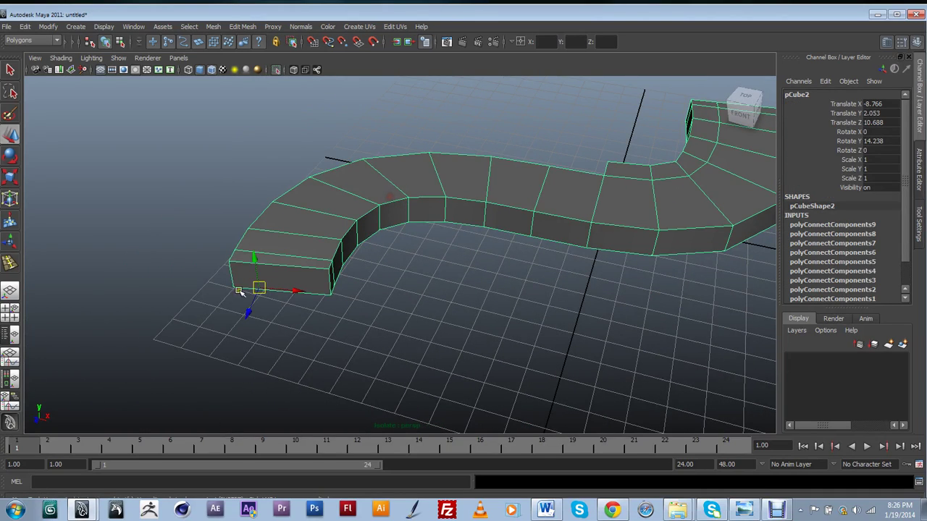
pyautogui.keyDown('alt'); pyautogui.moveTo(261, 260); pyautogui.dragTo(310, 295); pyautogui.keyUp('alt')
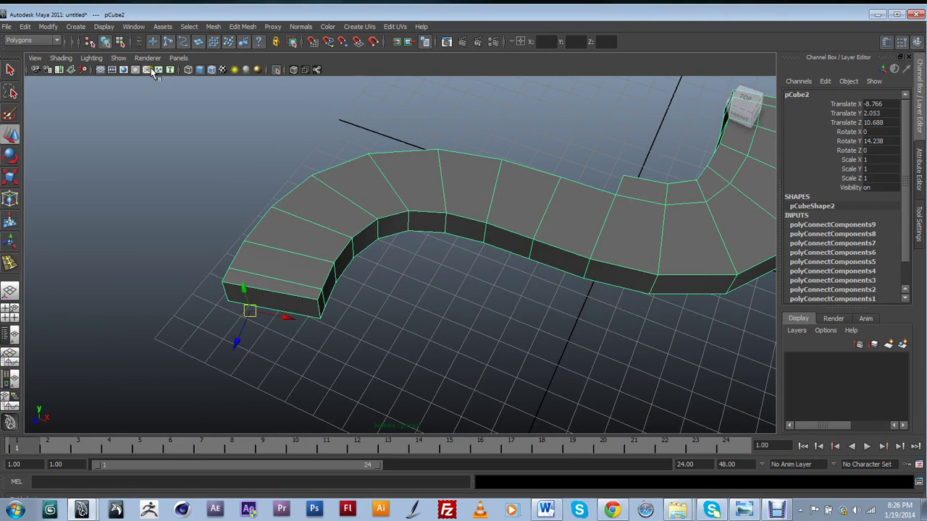
pyautogui.click(119, 58)
pyautogui.moveTo(142, 75)
pyautogui.click(217, 76)
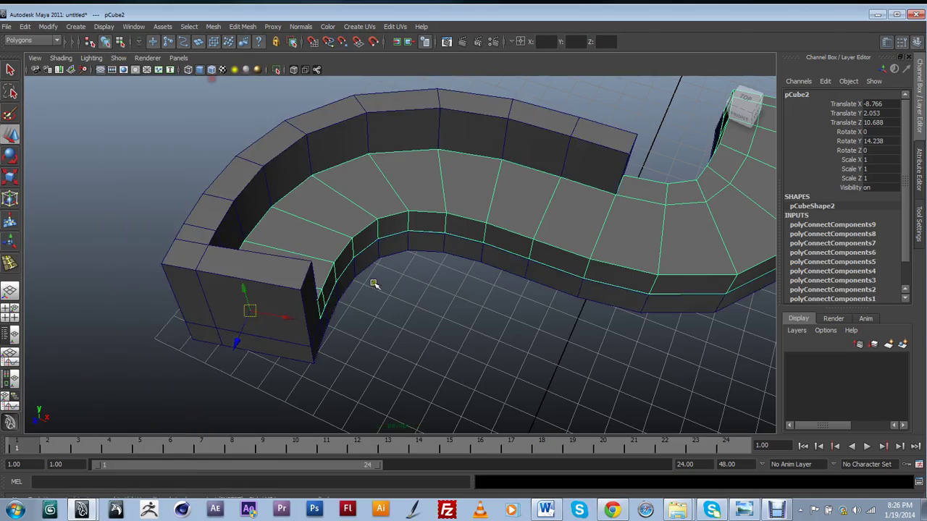
pyautogui.keyDown('alt'); pyautogui.moveTo(374, 283); pyautogui.dragTo(68, 193); pyautogui.keyUp('alt')
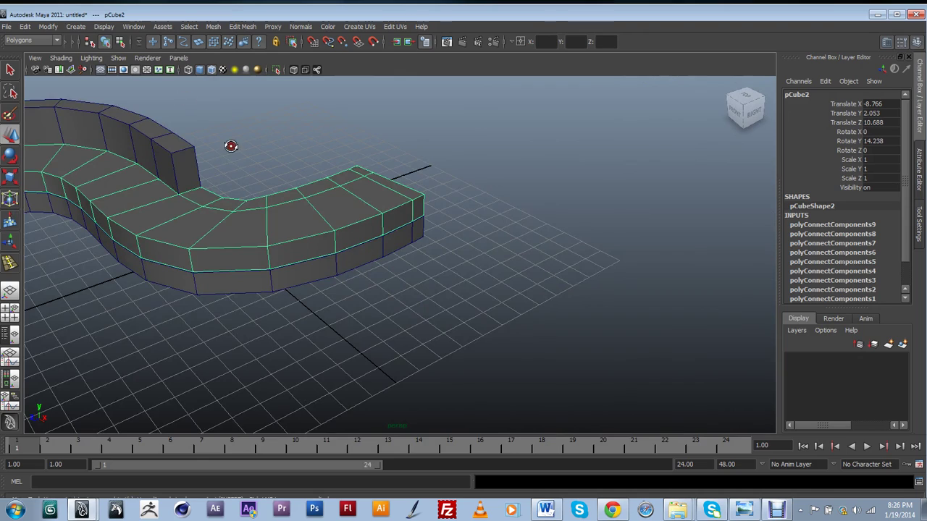
pyautogui.keyDown('alt'); pyautogui.moveTo(230, 146); pyautogui.dragTo(445, 356); pyautogui.keyUp('alt')
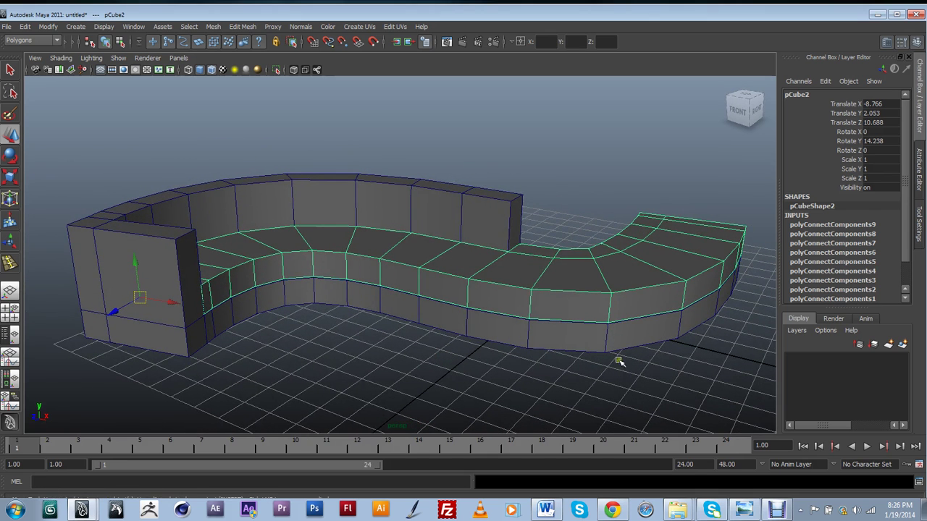